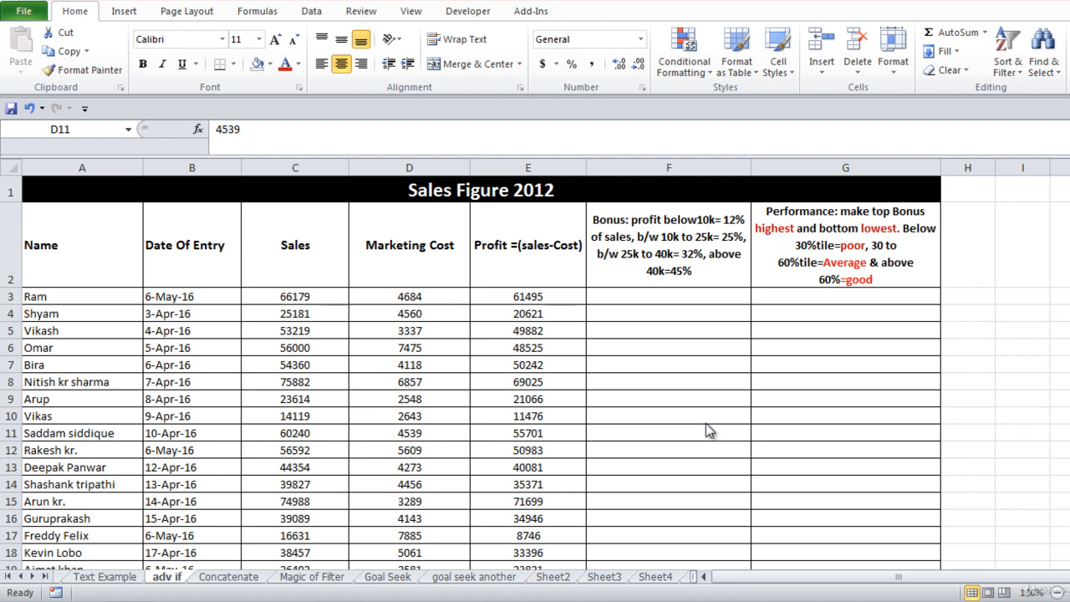
Step: Apply a Less Than highlight rule of 35000 to all the Sales values, using Yellow Fill with Dark Yellow Text
click(295, 296)
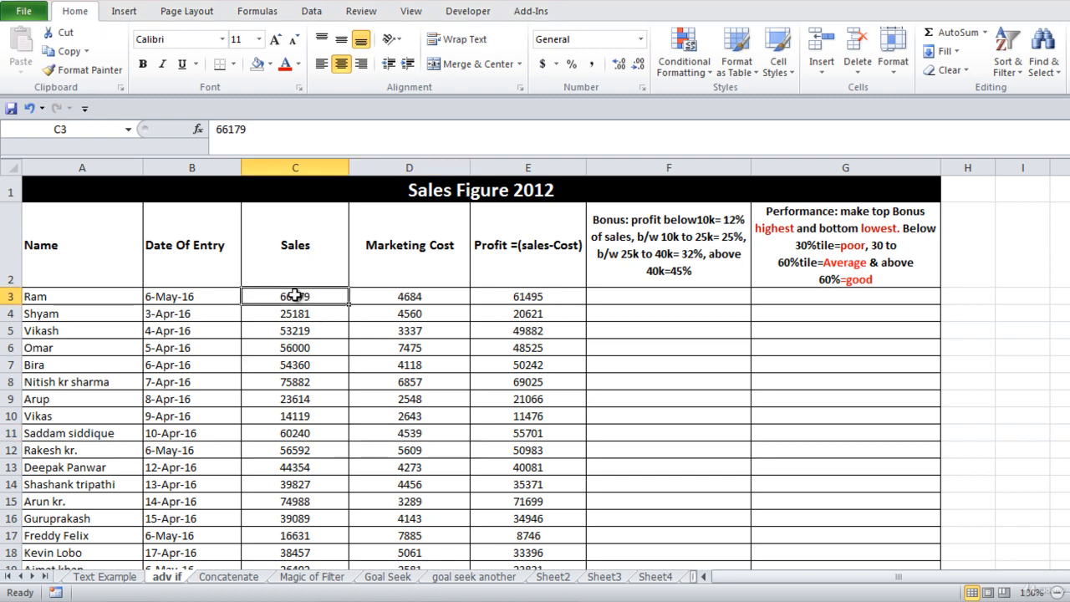
key(ctrl+shift+Down)
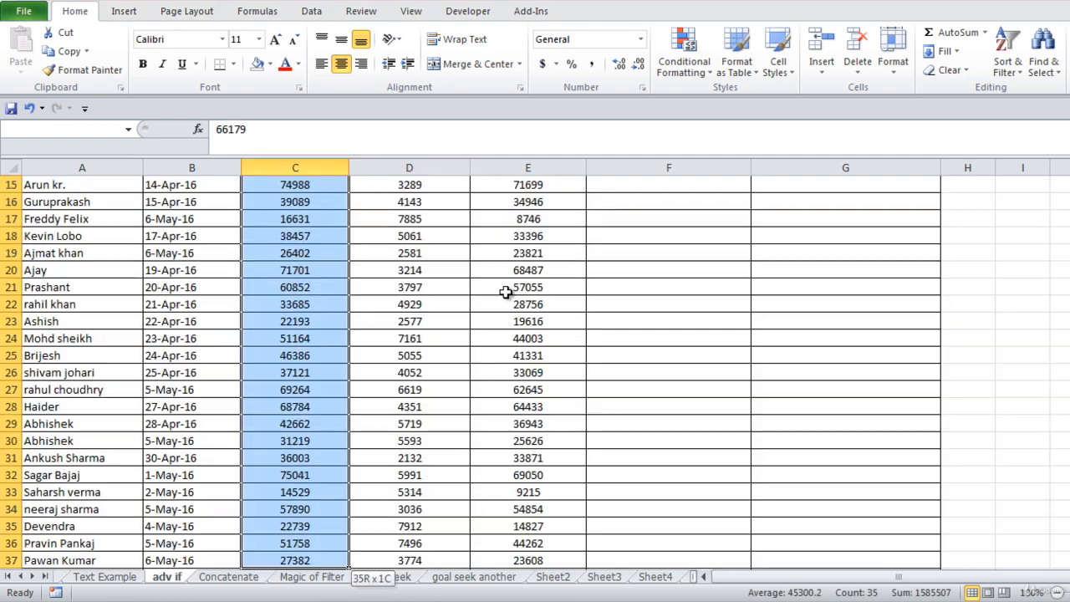
key(ctrl+BackSpace)
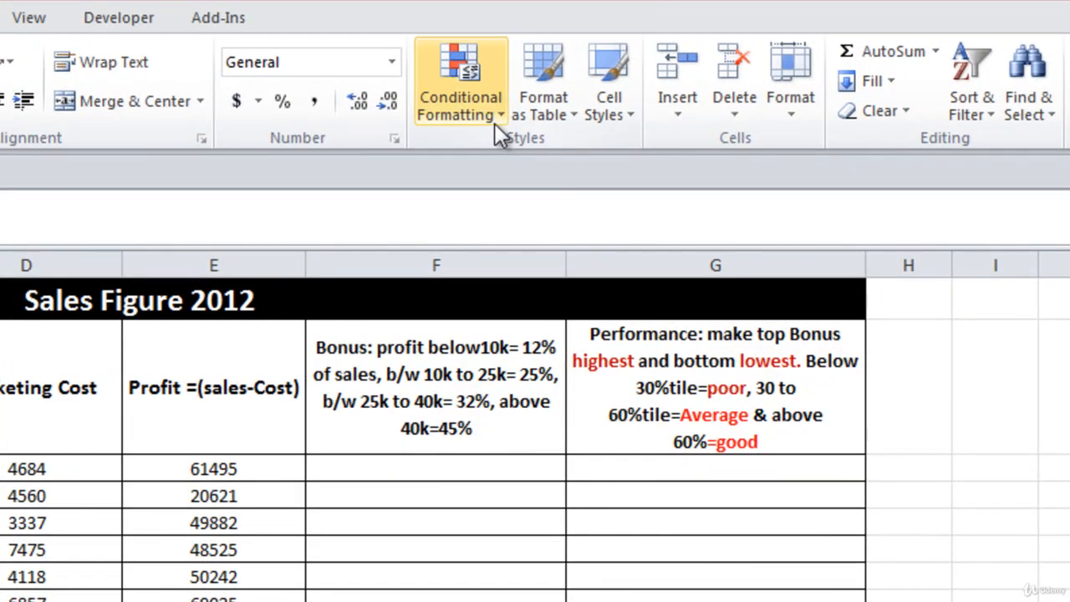
click(494, 123)
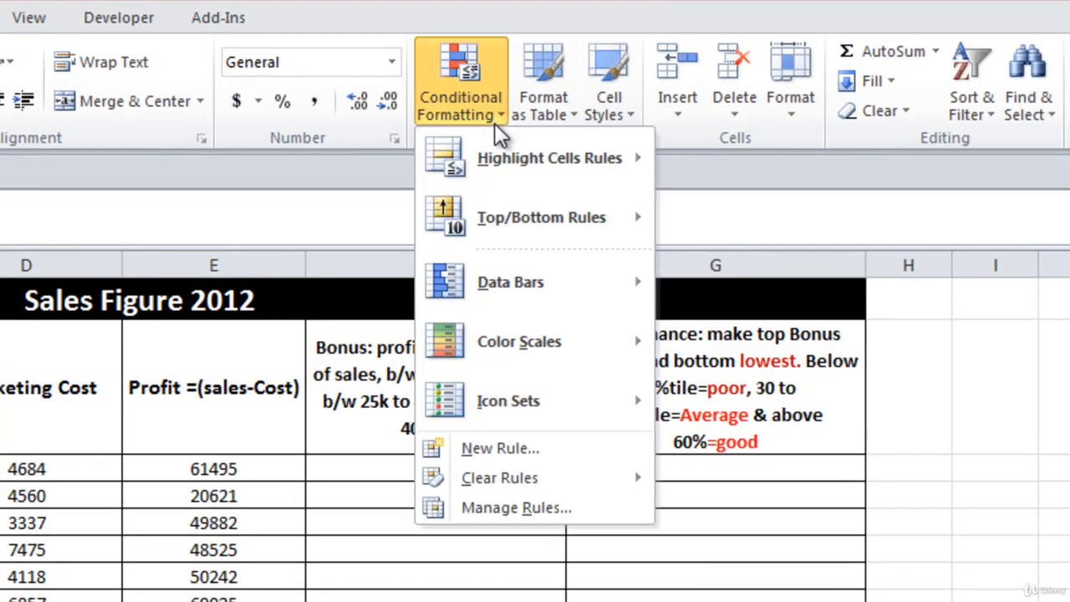
mouse_move(551, 155)
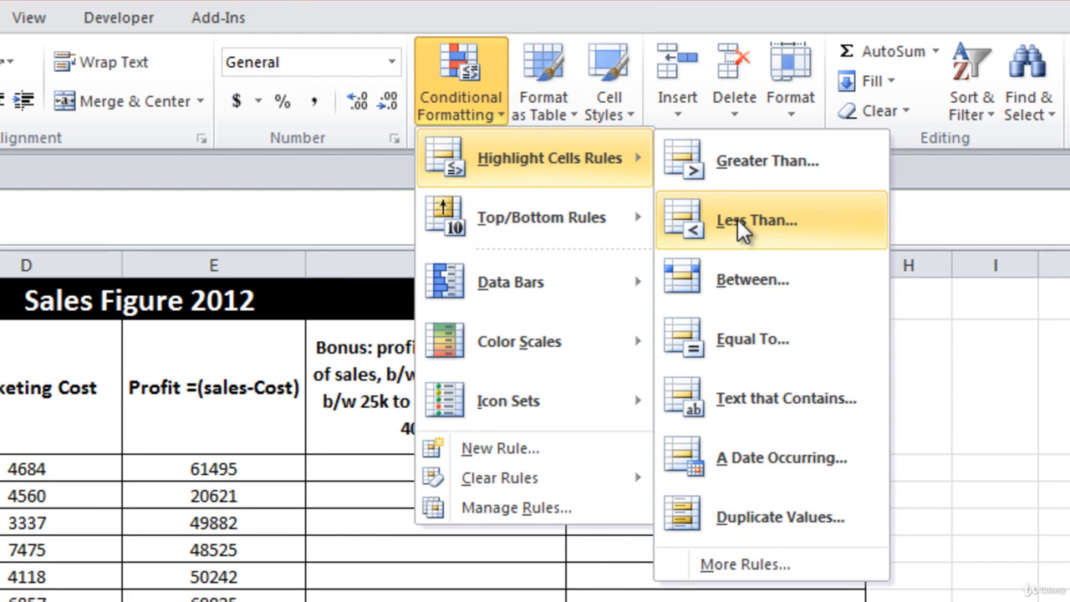
click(737, 219)
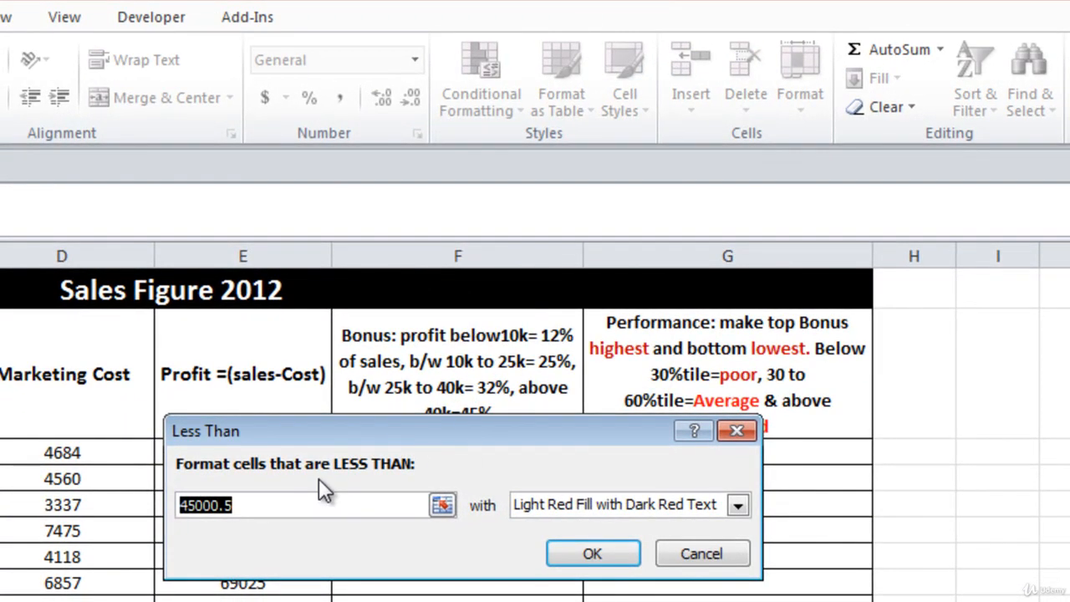
text(3)
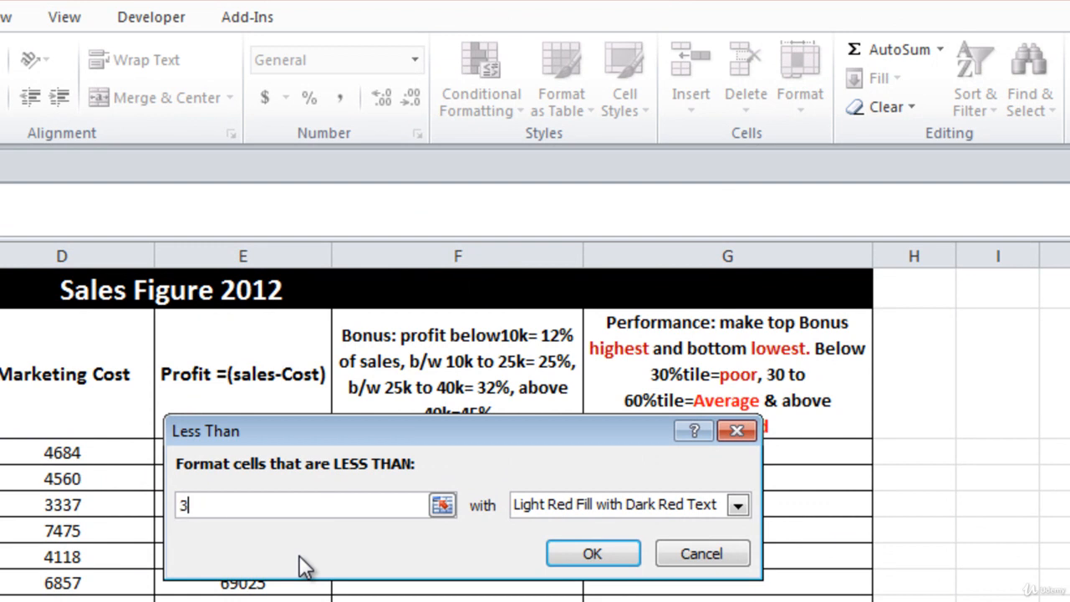
text(5000)
click(538, 506)
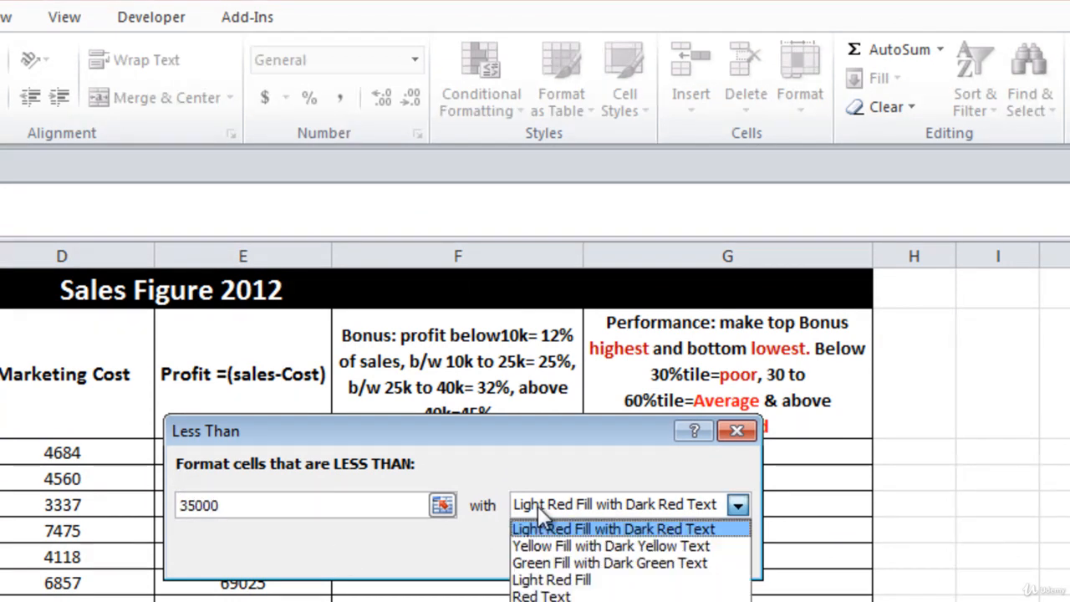
click(542, 548)
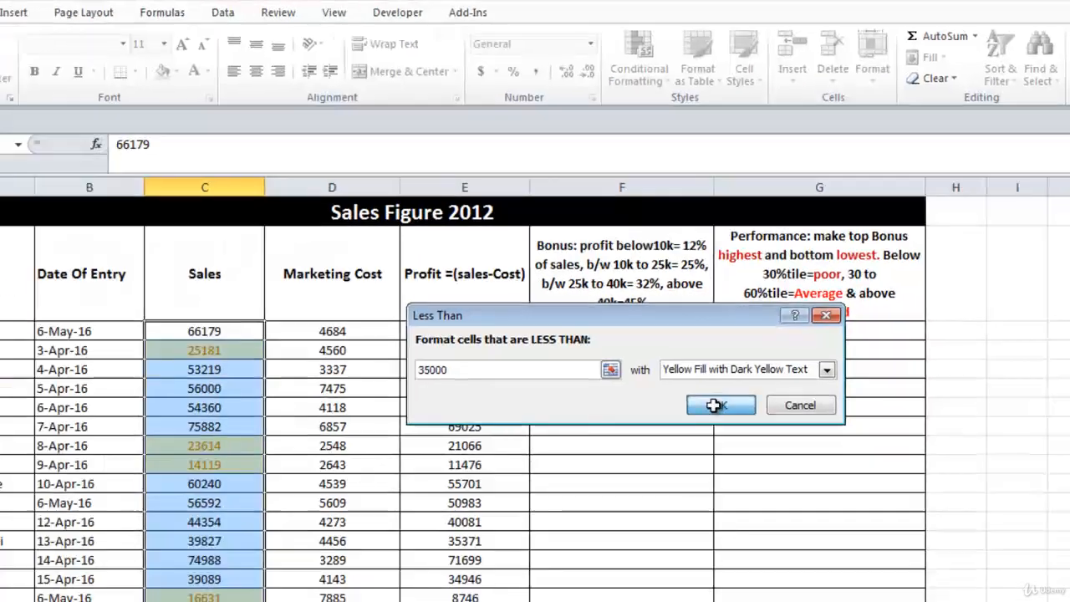
click(576, 552)
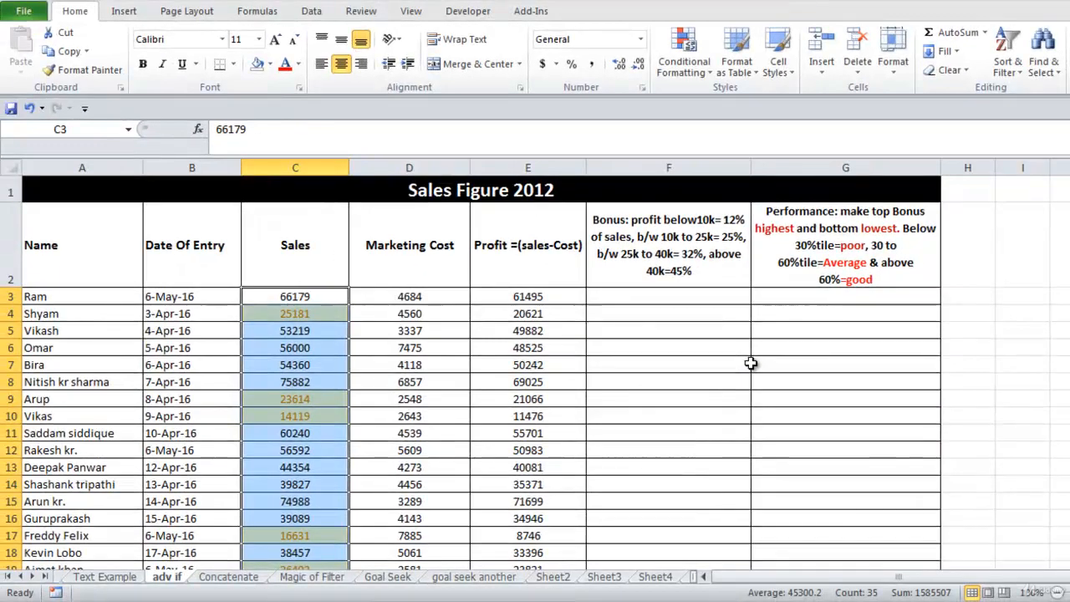
Step: Create a Between highlight rule for all the Marketing Cost values and set its lower limit to 2000
click(394, 290)
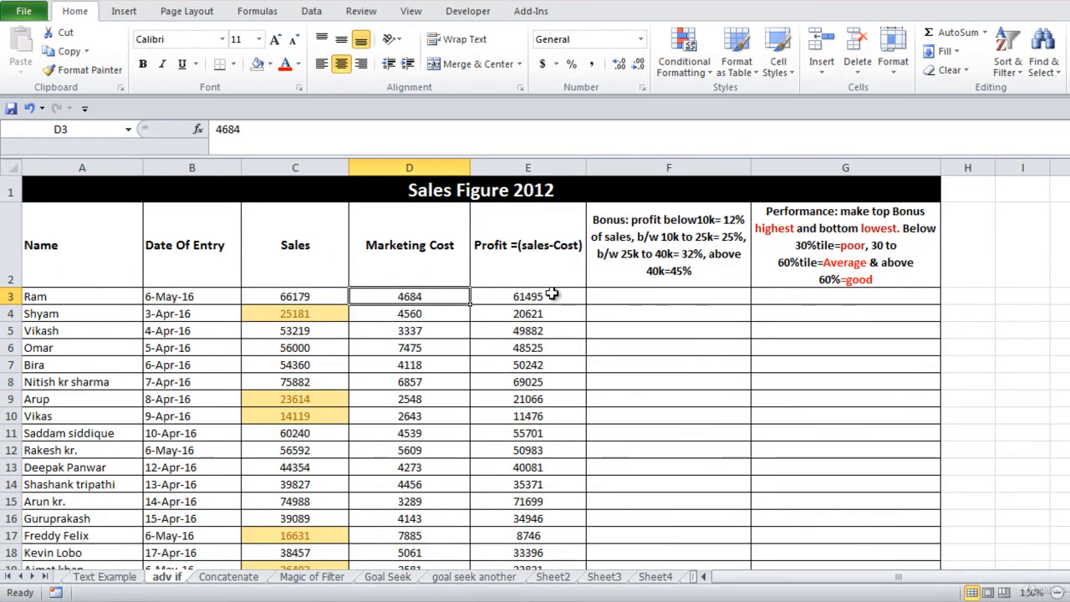
key(ctrl+shift+Down)
scroll(536, 368, up, 5)
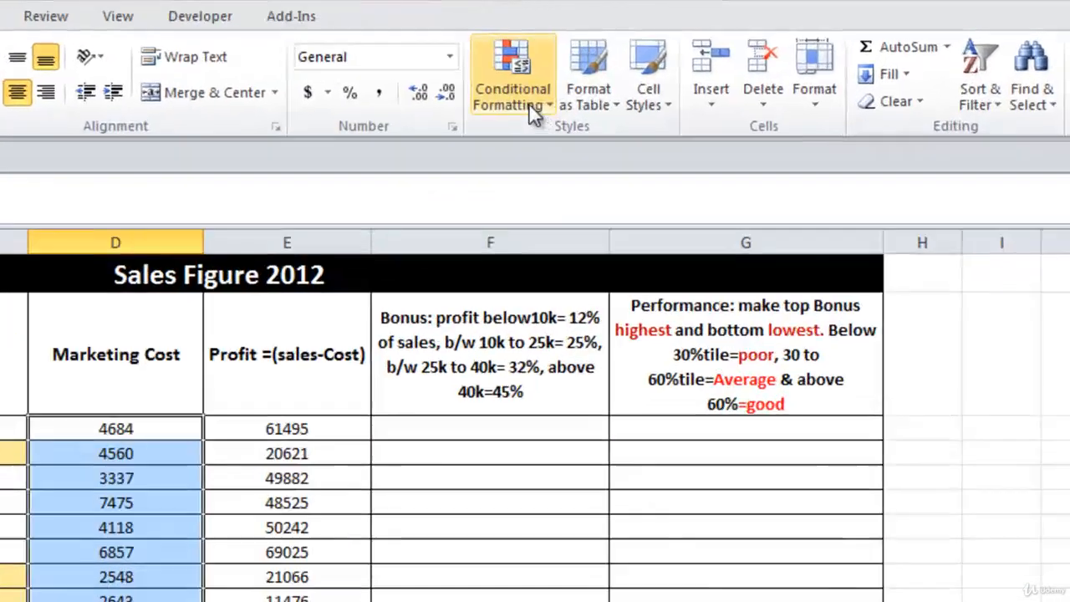
click(695, 71)
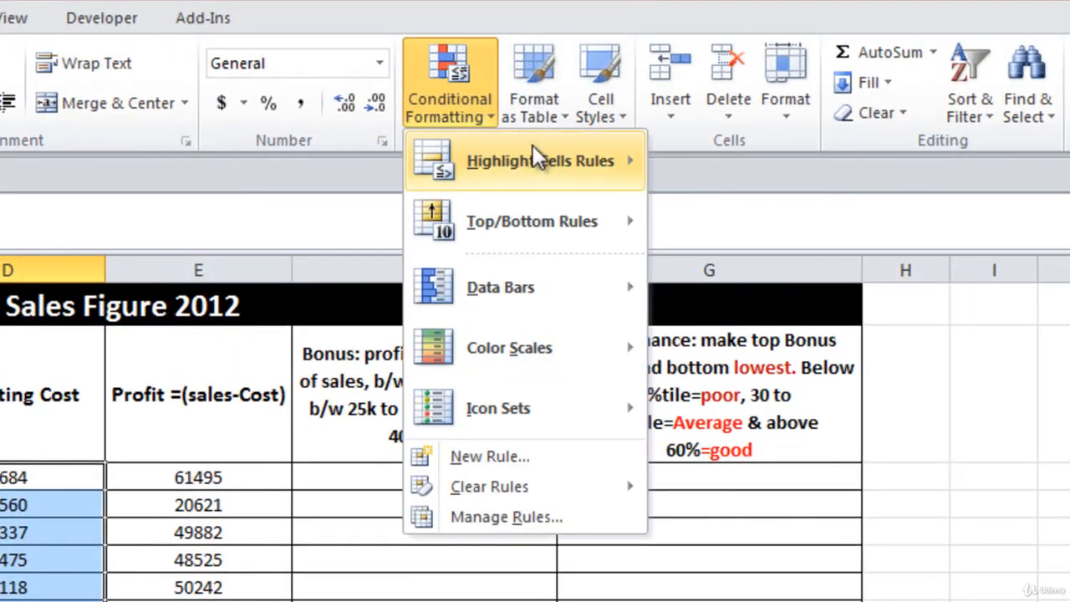
mouse_move(535, 154)
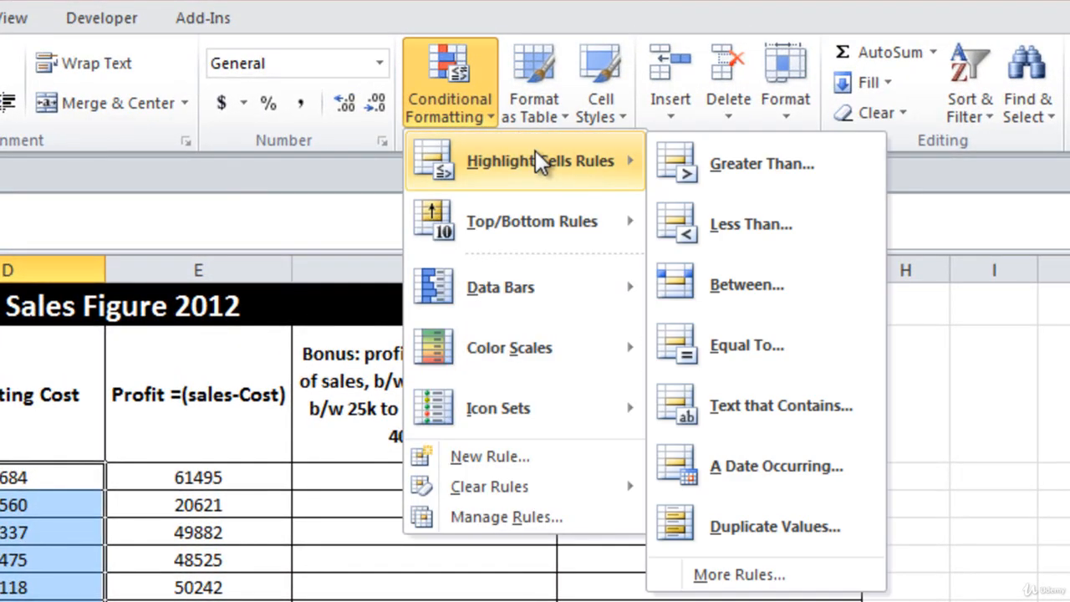
click(753, 291)
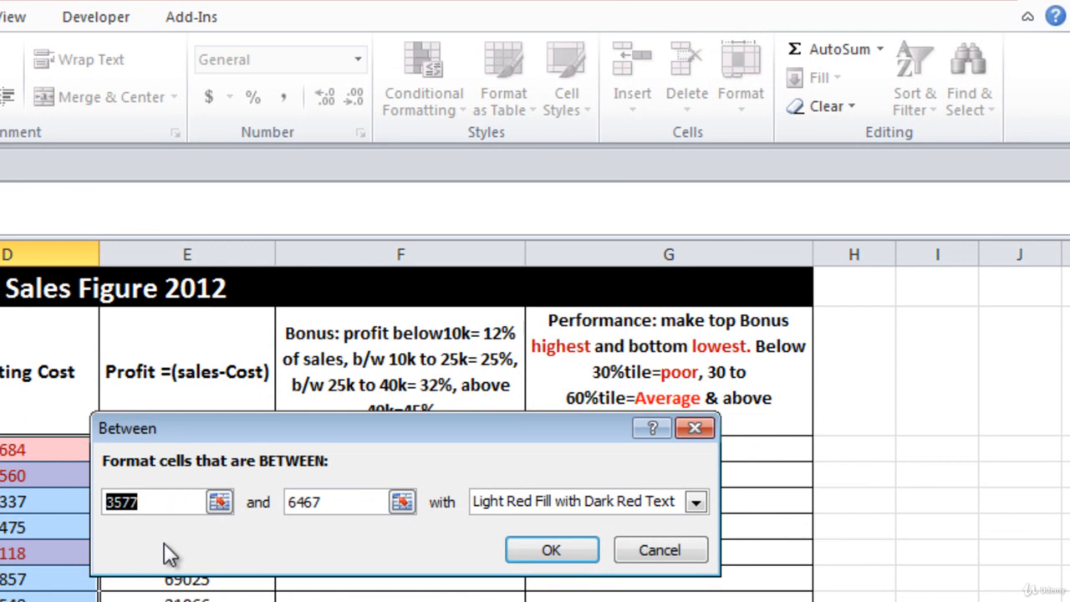
text(2000)
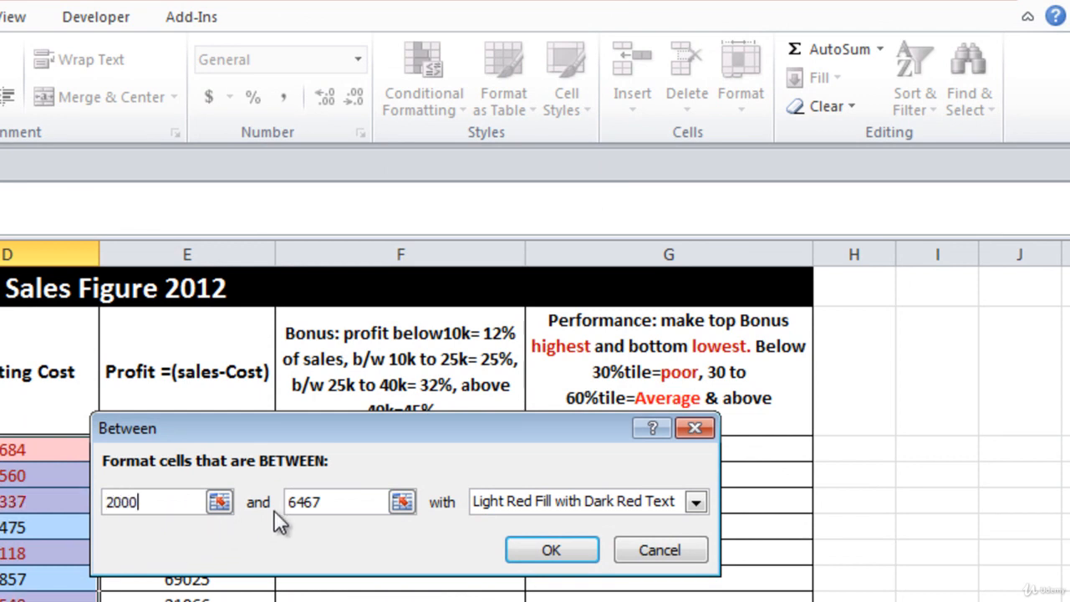
Step: Set the Between rule's upper limit to 4000 and apply it with Light Red Fill with Dark Red Text
click(331, 499)
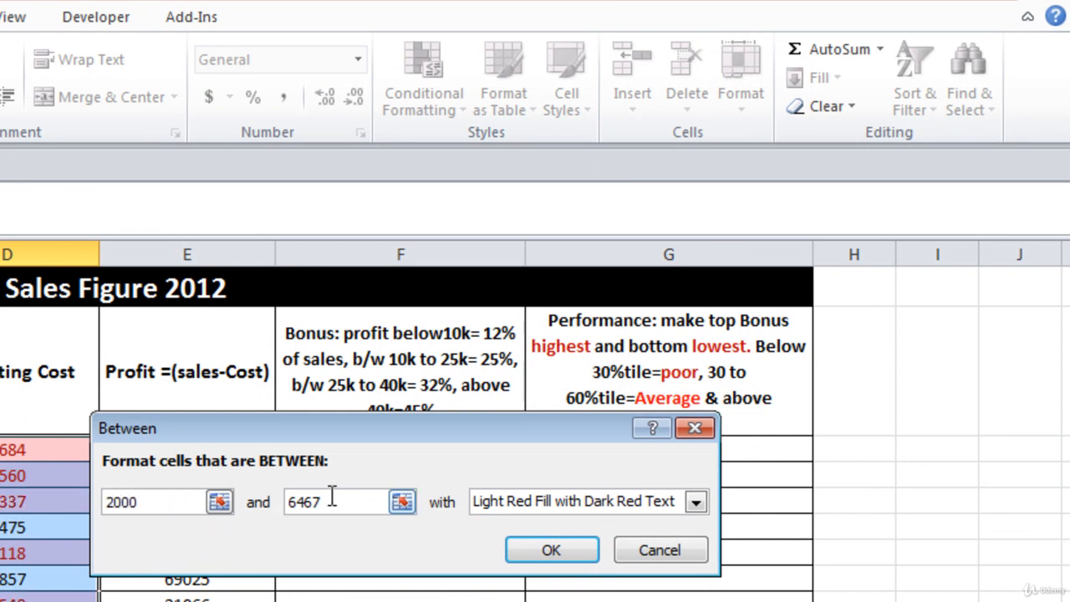
key(ctrl+a)
text(400)
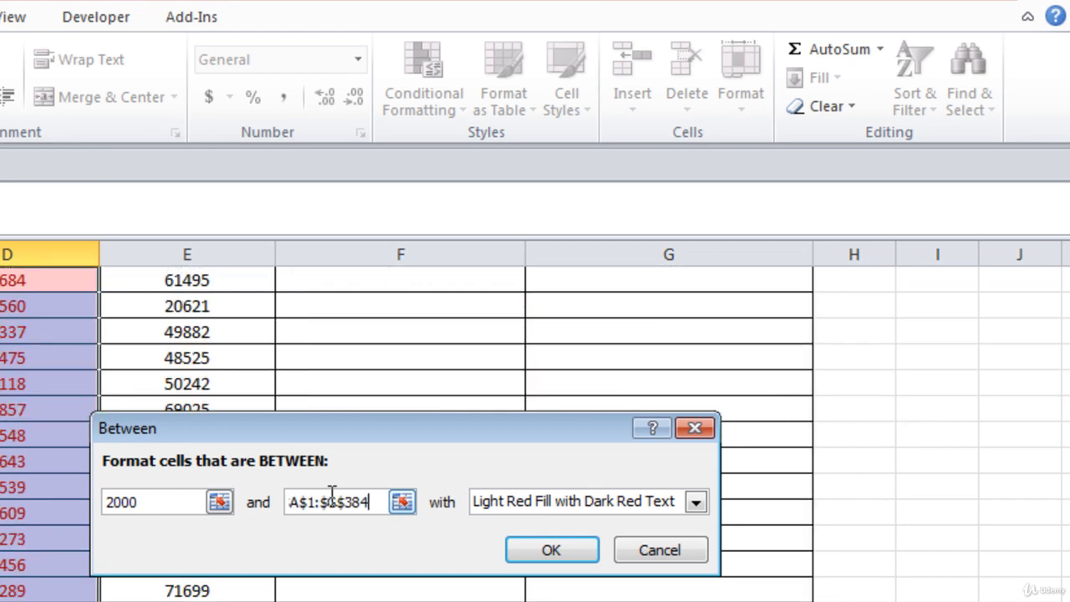
key(BackSpace)
key(BackSpace)
key(BackSpace)
key(BackSpace)
key(BackSpace)
key(BackSpace)
key(BackSpace)
key(BackSpace)
key(BackSpace)
key(BackSpace)
key(BackSpace)
key(BackSpace)
drag(349, 500, 263, 505)
text(4000)
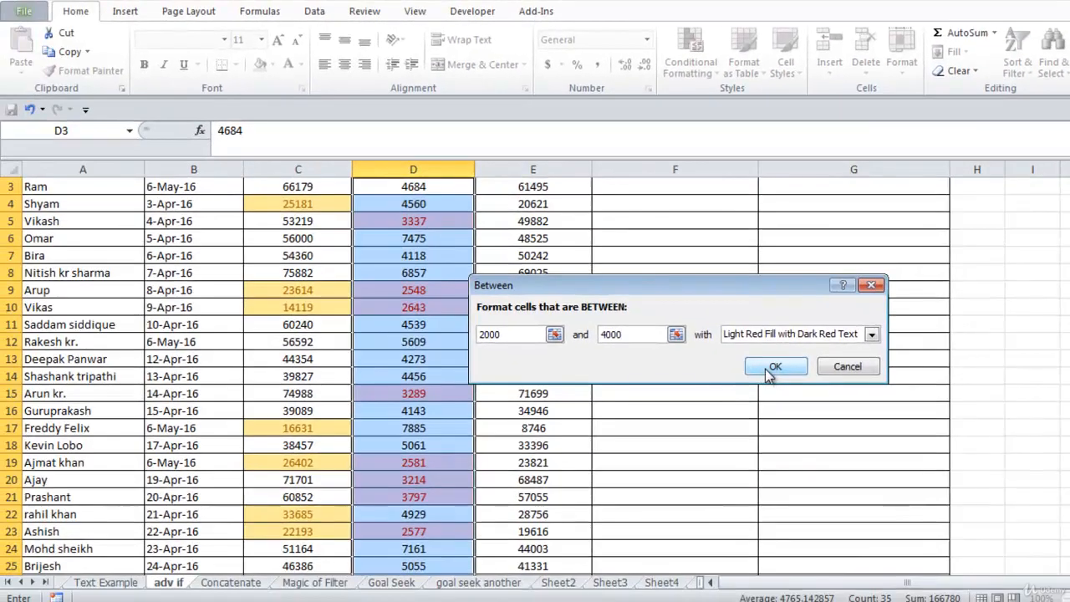
click(553, 547)
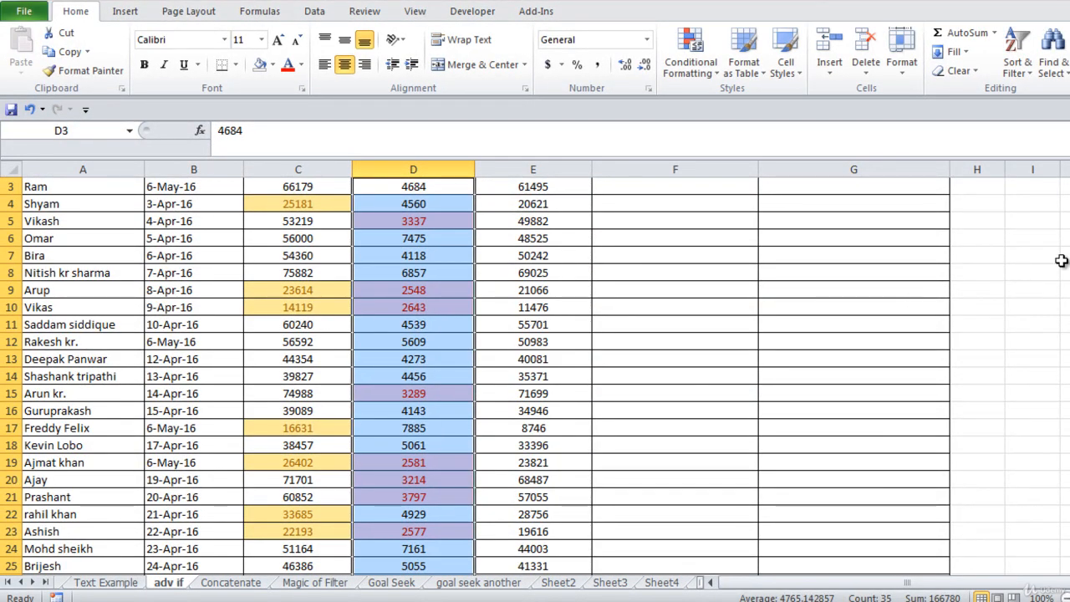
scroll(585, 334, up, 1)
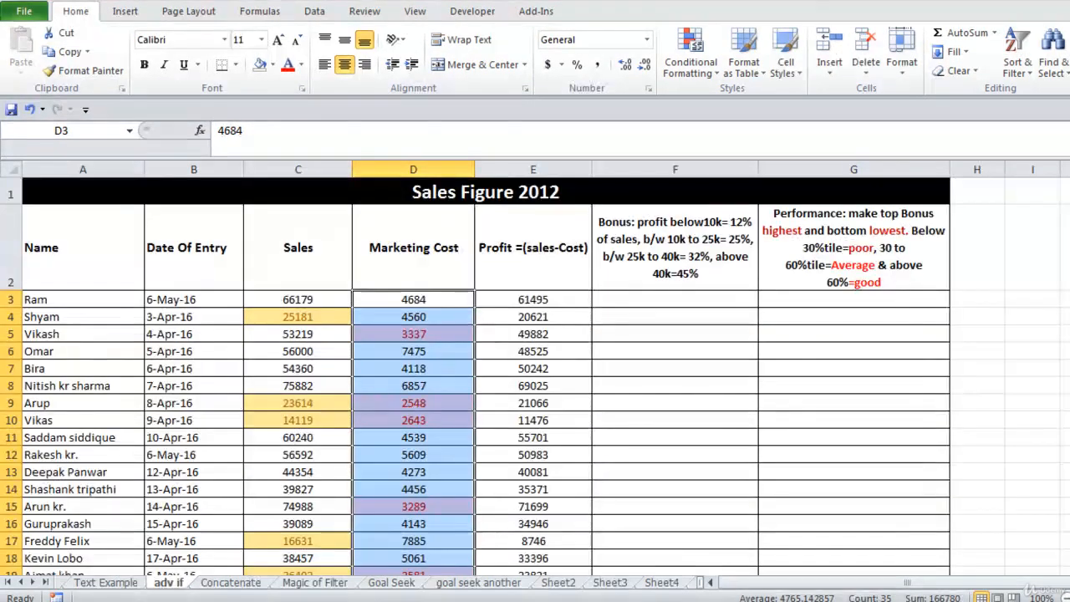
click(576, 316)
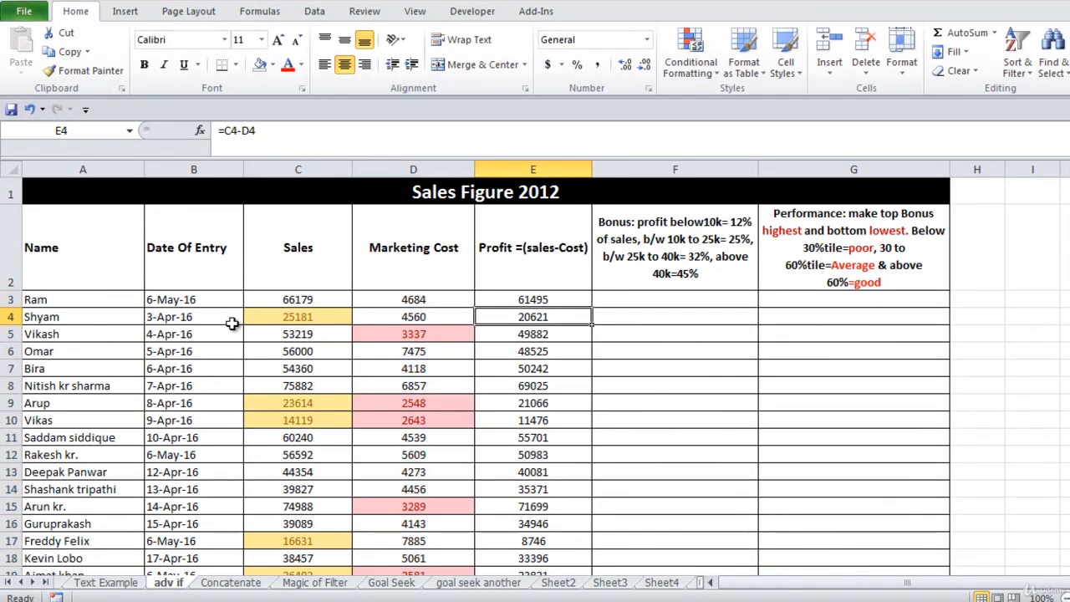
Step: Clear the conditional formatting rules from the entire sheet
click(687, 70)
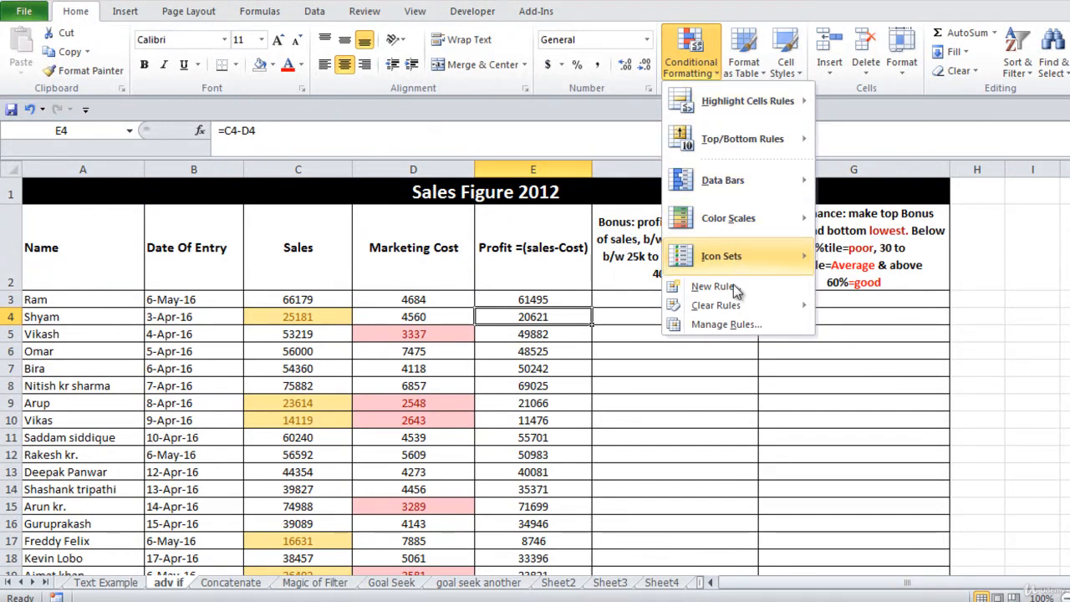
mouse_move(734, 305)
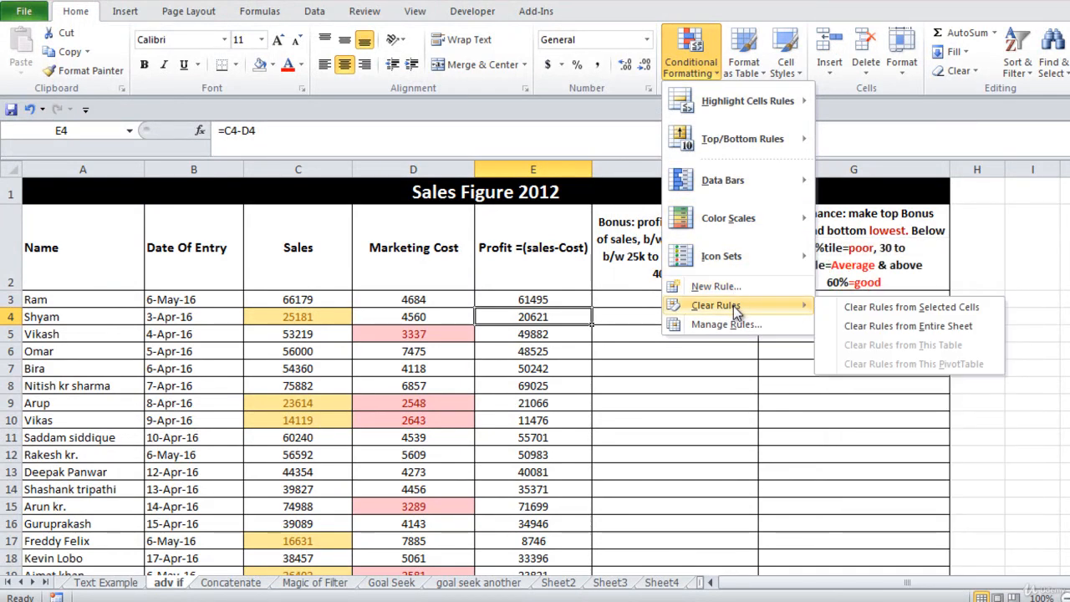
click(914, 335)
click(914, 335)
click(324, 298)
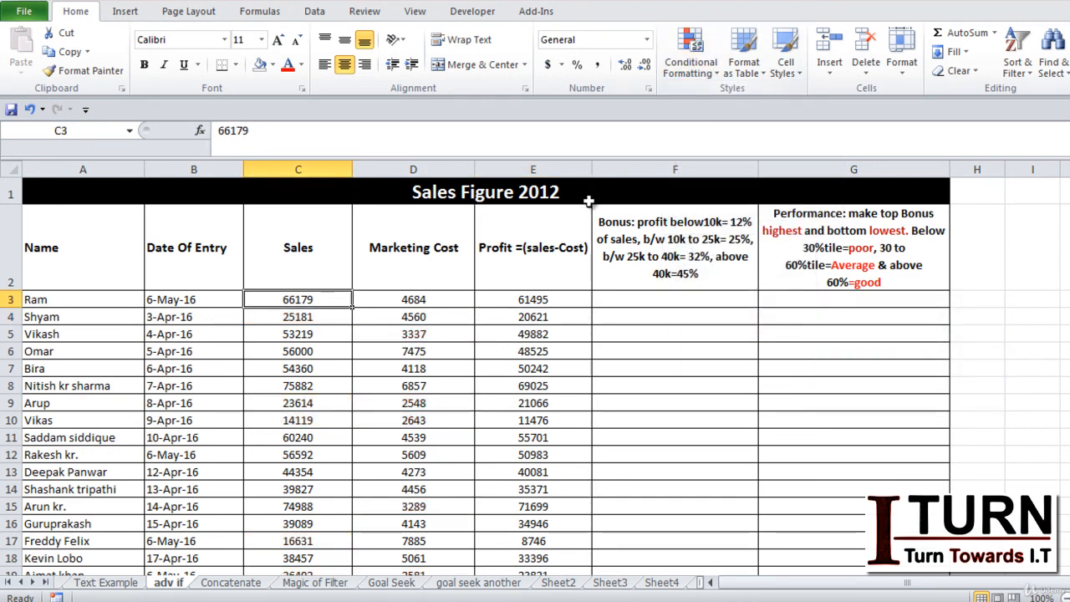
click(690, 67)
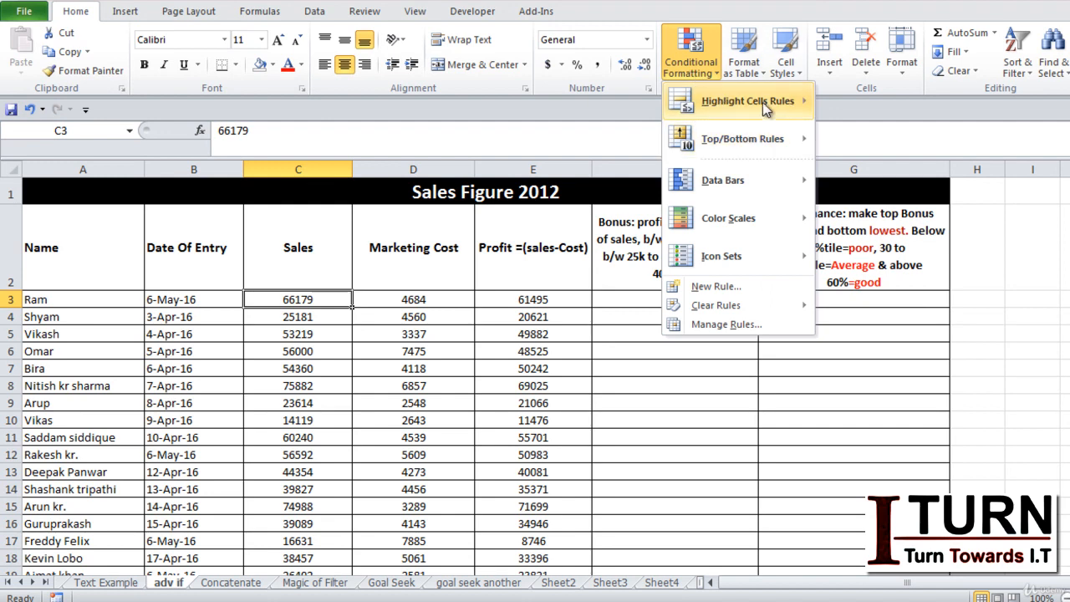
mouse_move(763, 100)
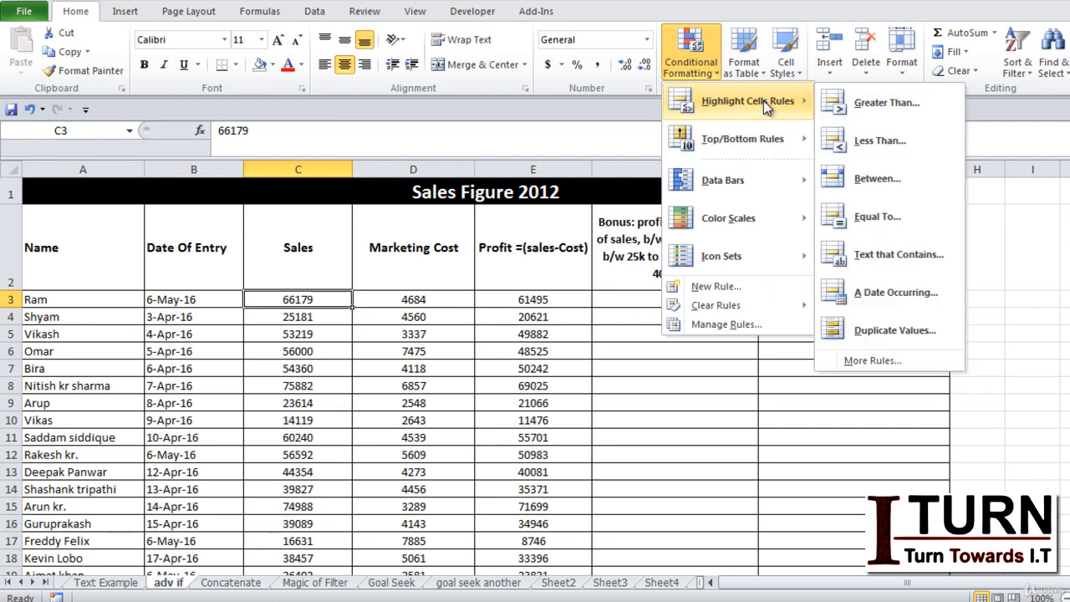
click(424, 381)
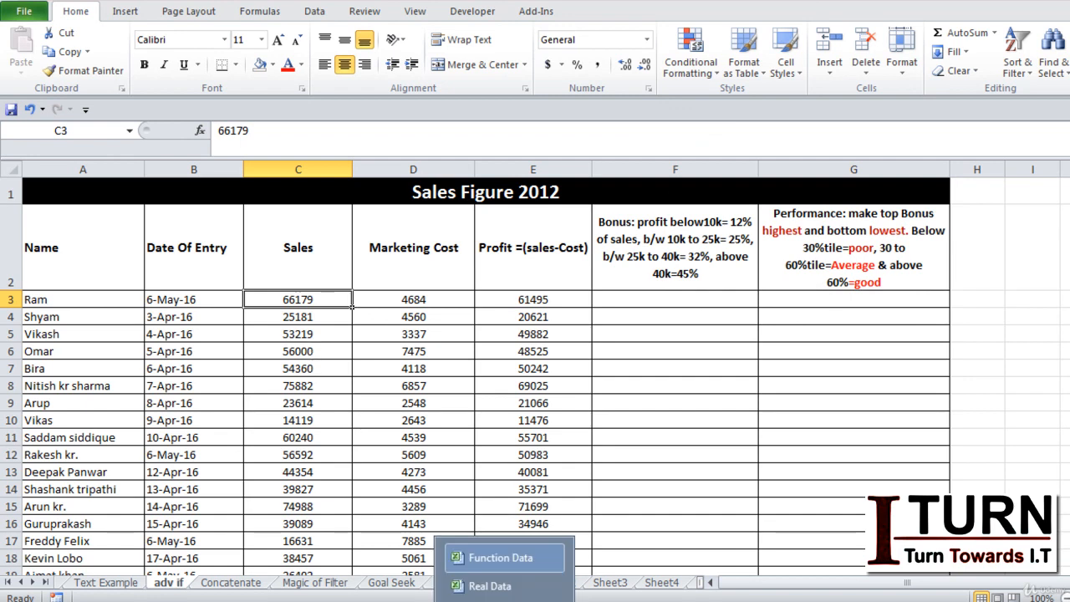
Step: Switch to the Real Data workbook and select all the Qualfn values on the Enquiry sheet
click(490, 586)
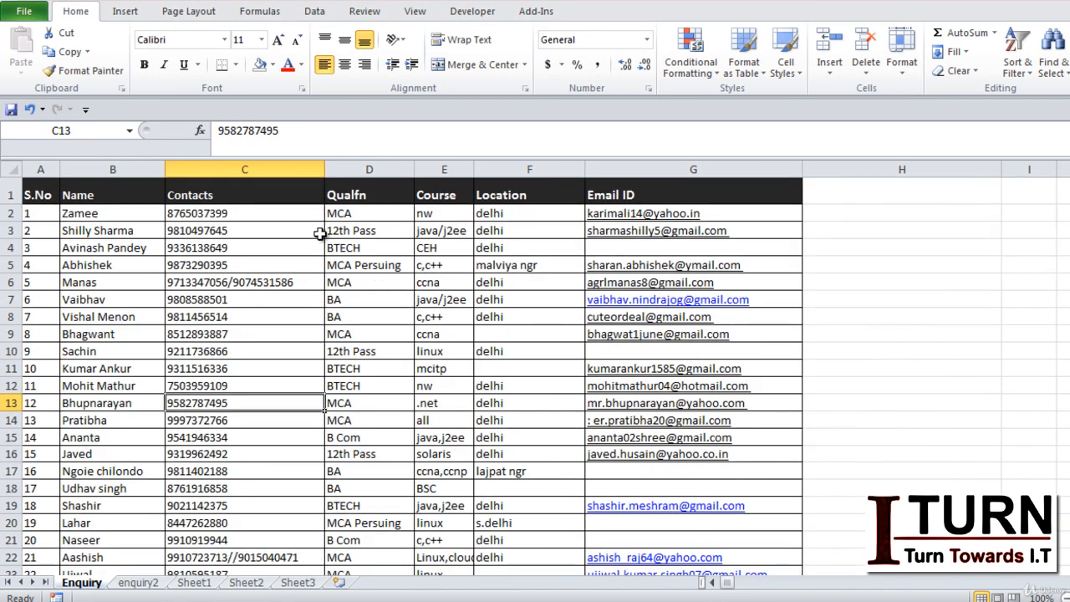
click(343, 216)
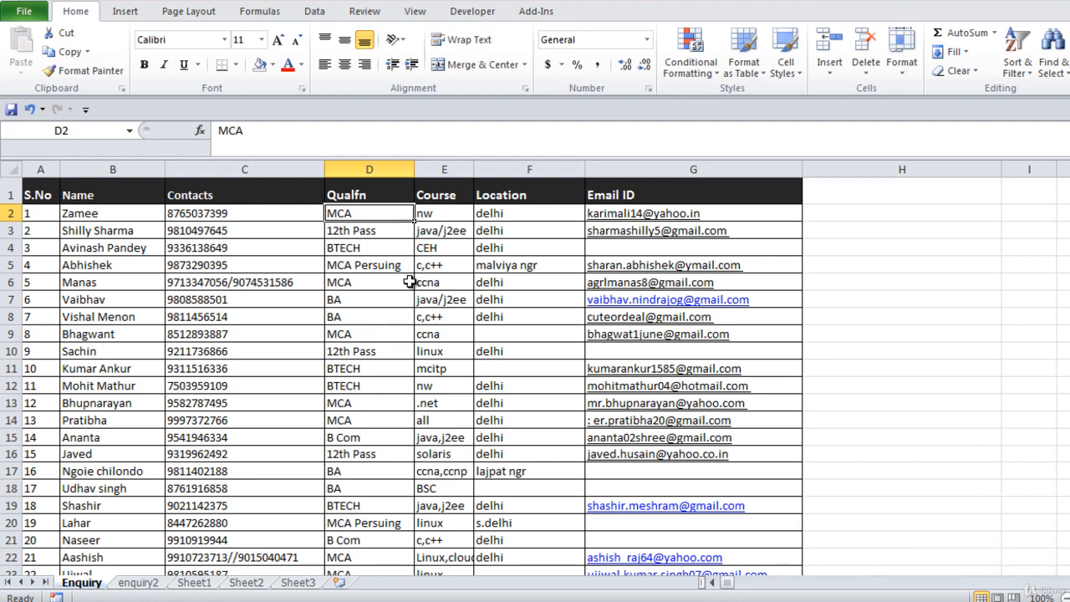
key(ctrl+shift+Down)
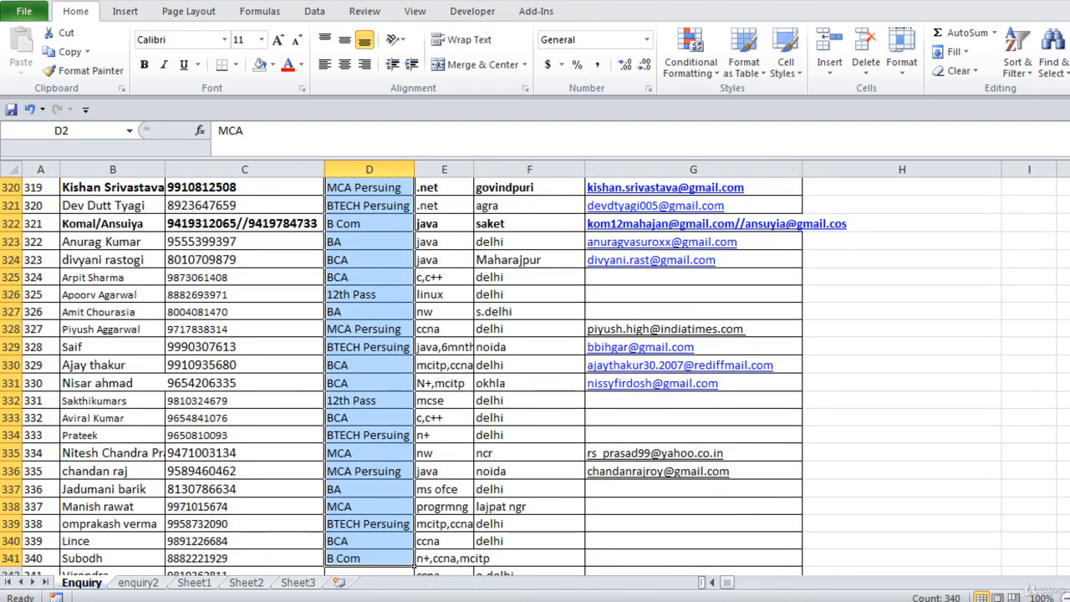
scroll(535, 376, up, 20)
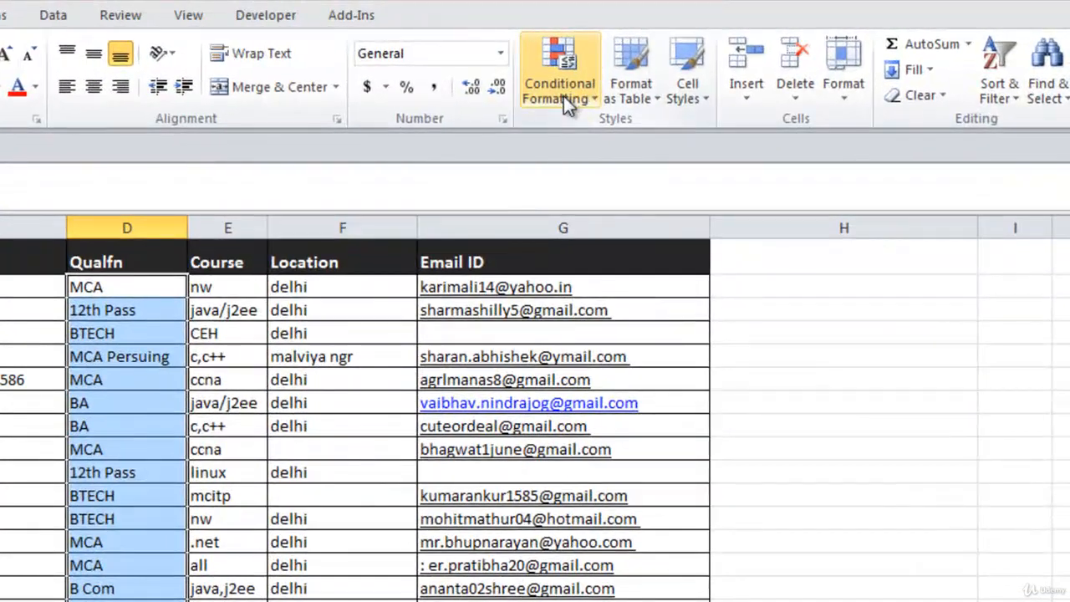
Step: Preview an Equal To highlight rule for "mca" on the Qualfn values with Light Red Fill with Dark Red Text, then cancel it
click(564, 96)
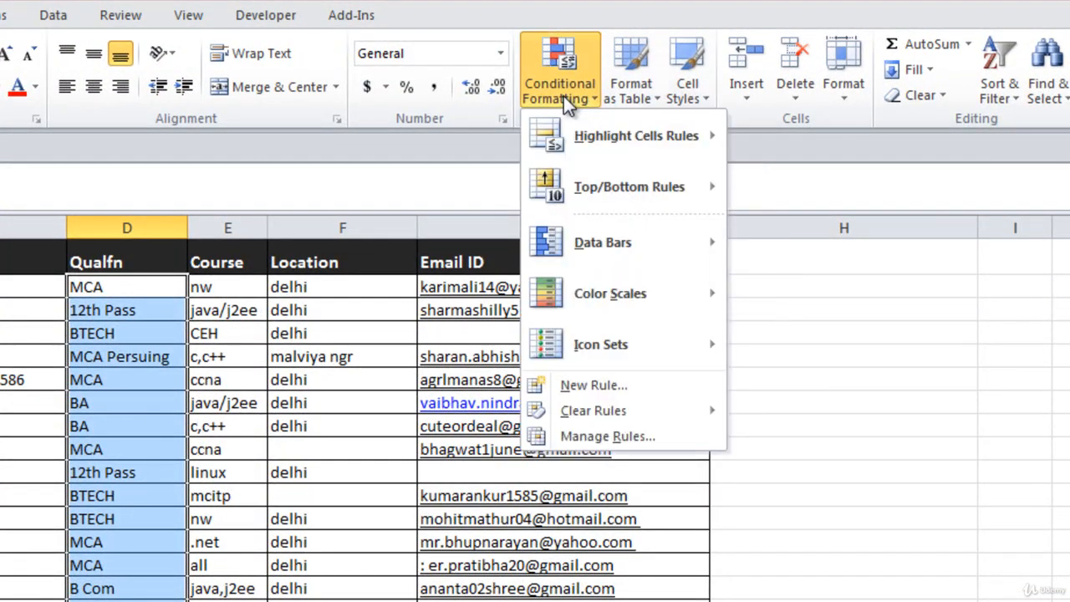
mouse_move(608, 138)
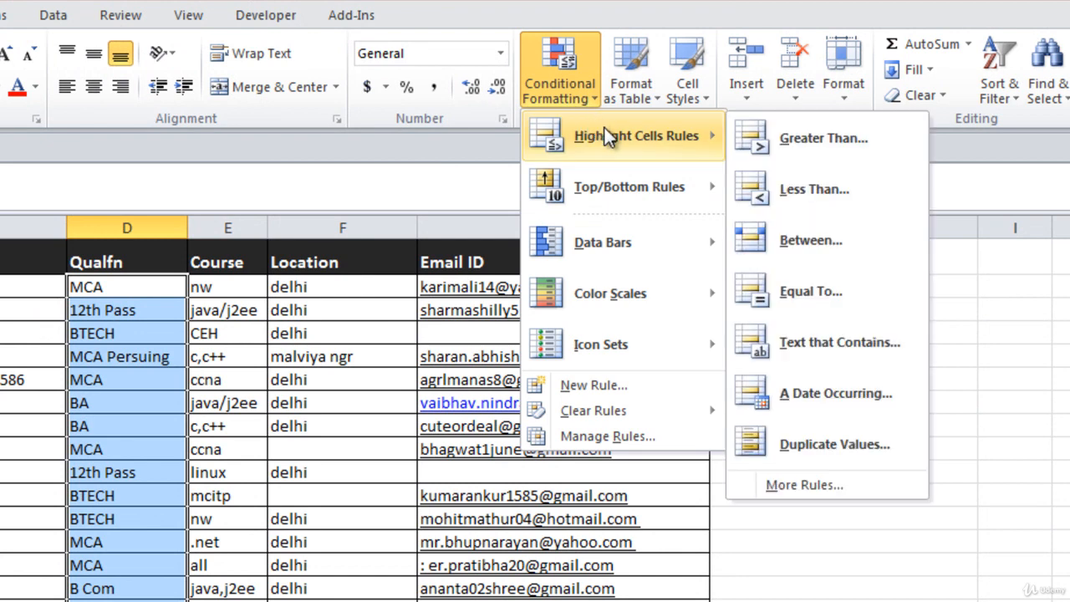
click(795, 296)
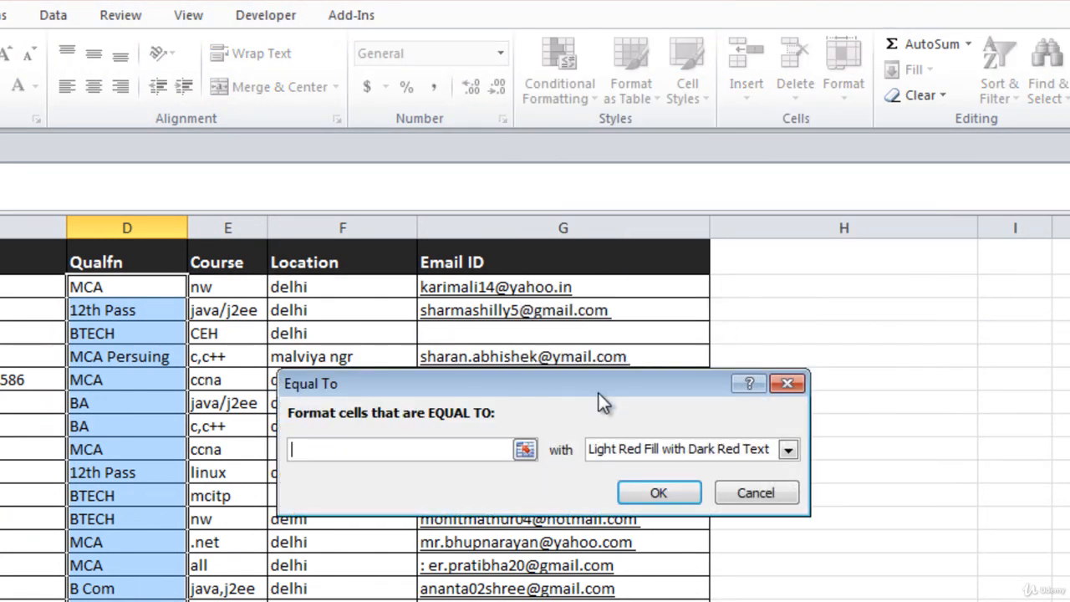
text(mca)
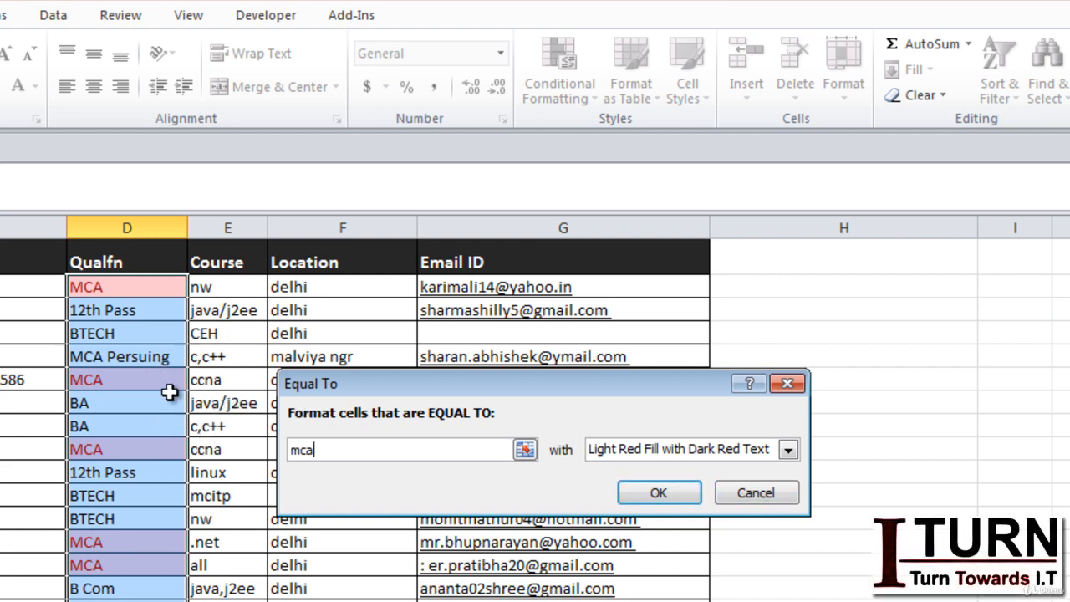
click(753, 493)
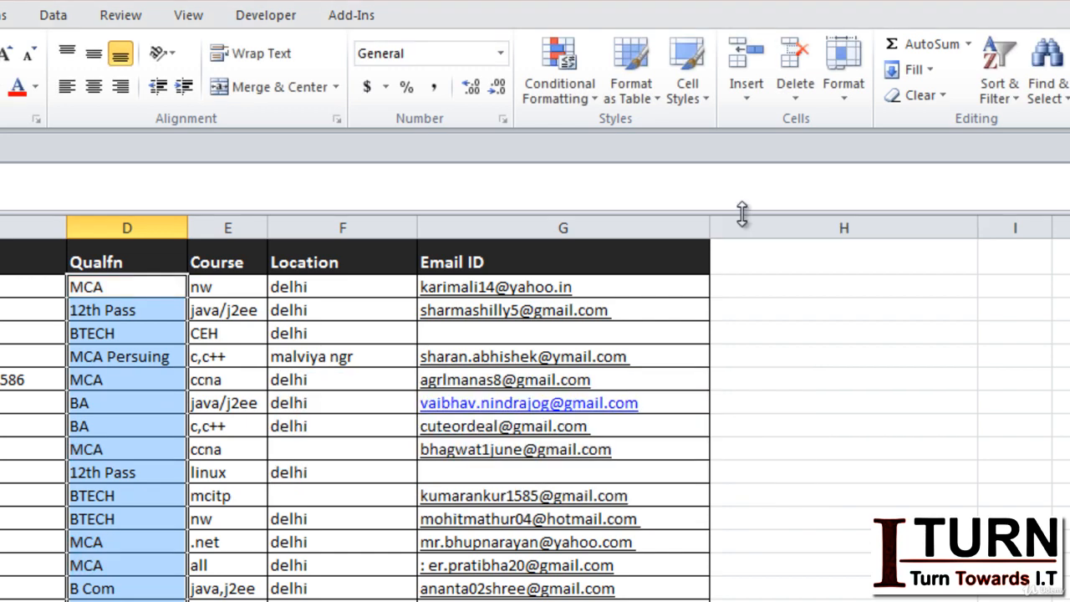
Step: Preview a Text That Contains highlight rule for "MCA" on the Qualfn values and cancel it without applying
click(574, 95)
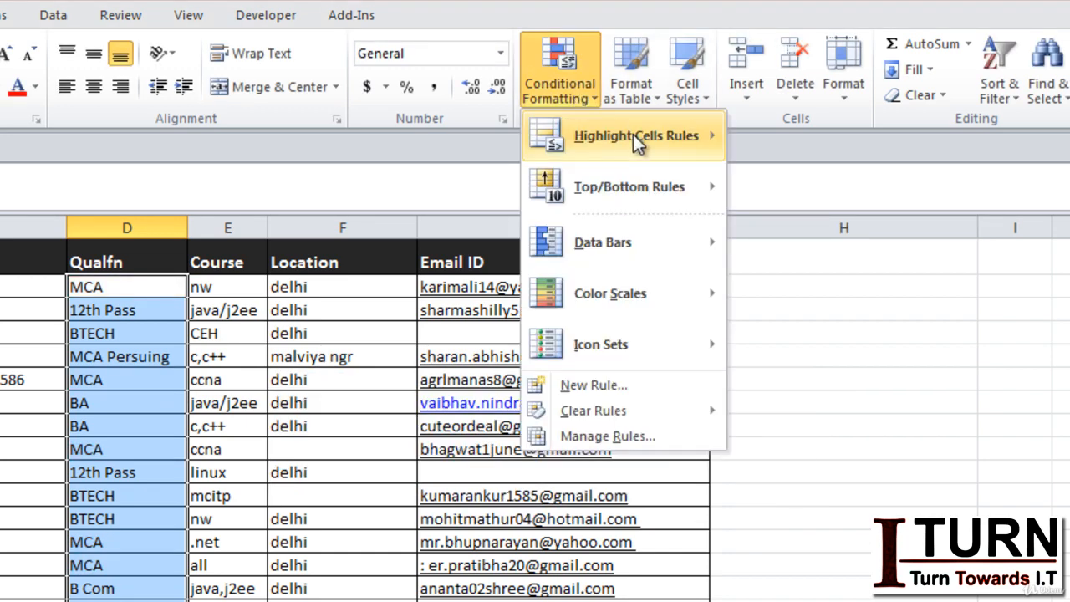
mouse_move(633, 134)
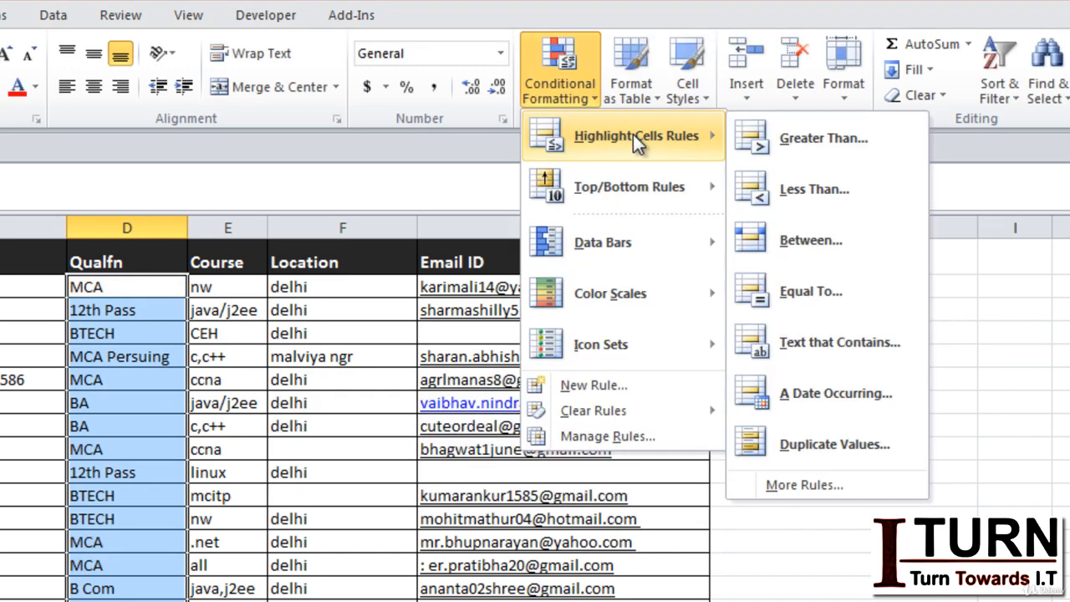
click(809, 357)
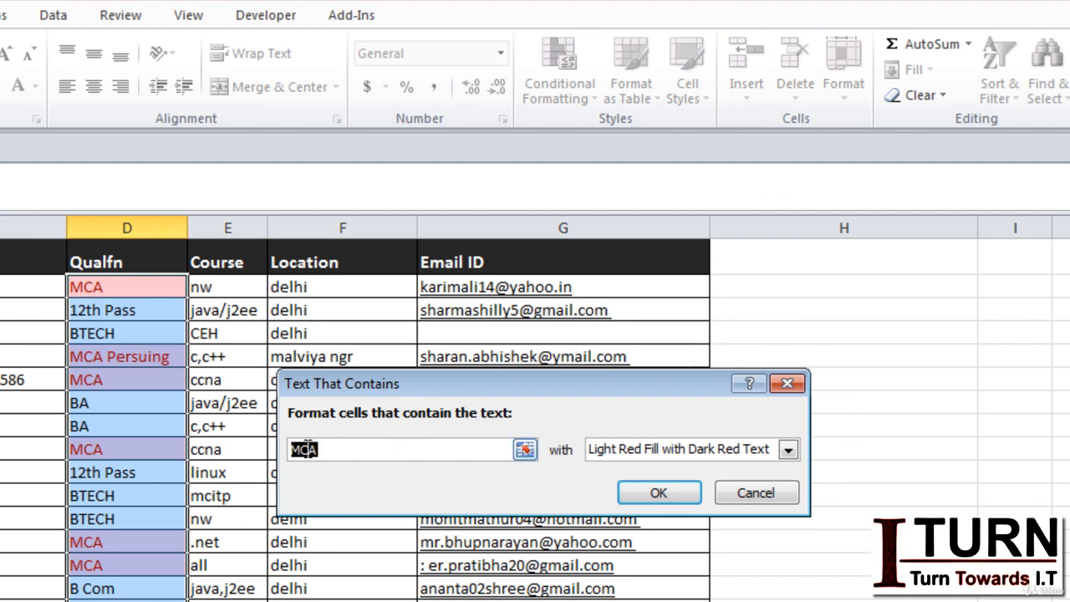
click(341, 450)
click(756, 493)
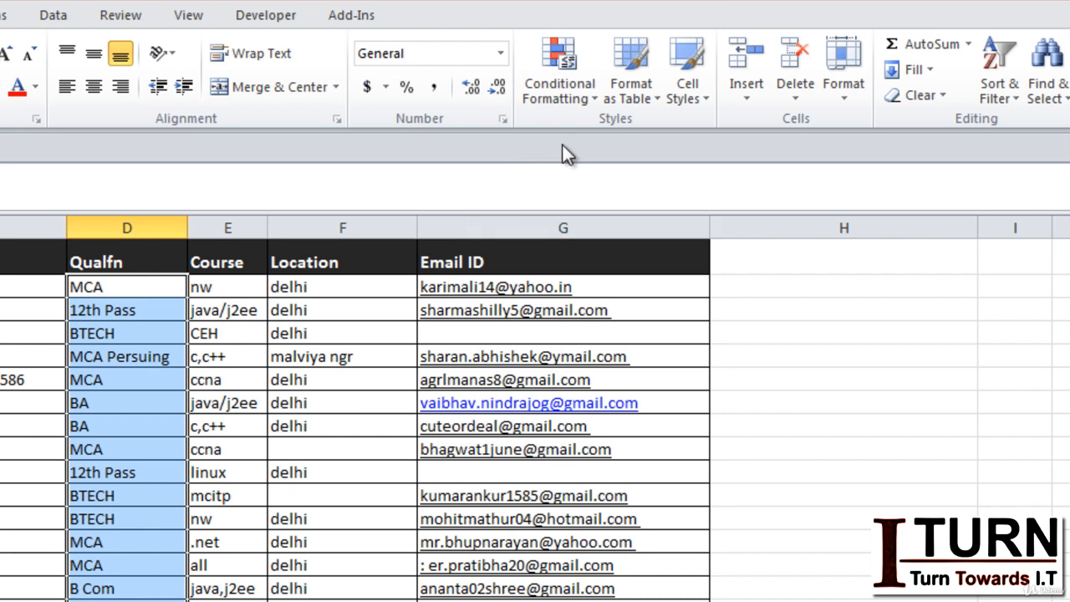
Step: Return to the Function Data workbook and select all the Date Of Entry values on the adv if sheet
mouse_move(636, 134)
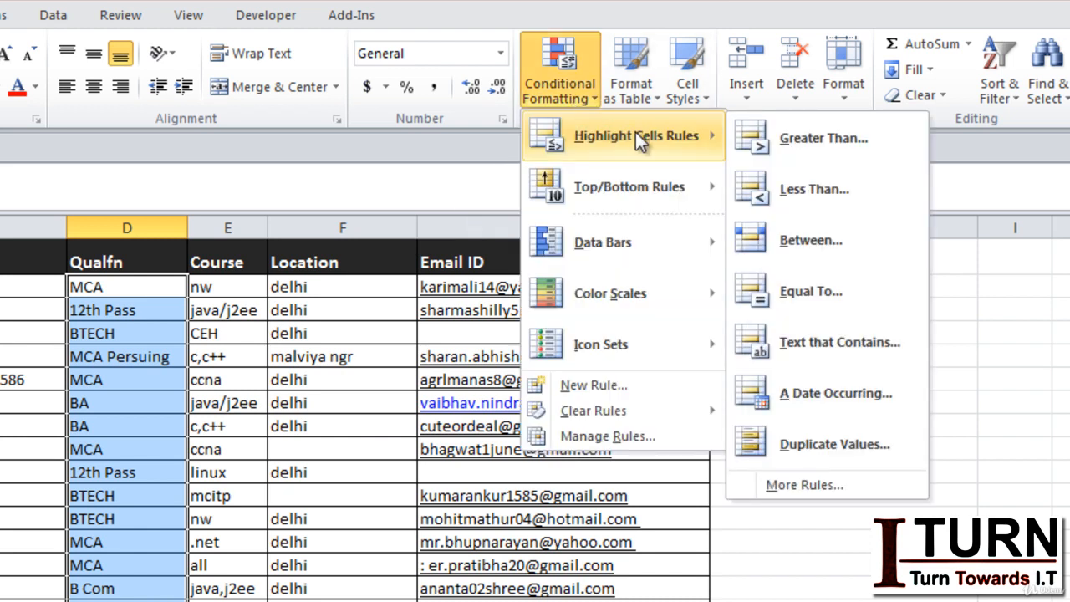
click(873, 564)
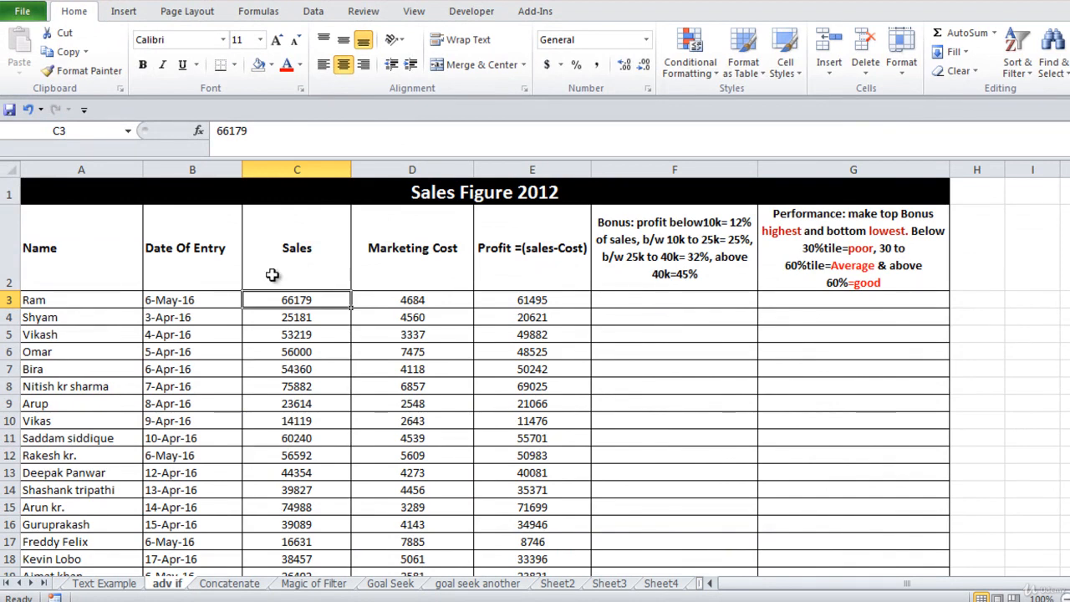
click(187, 299)
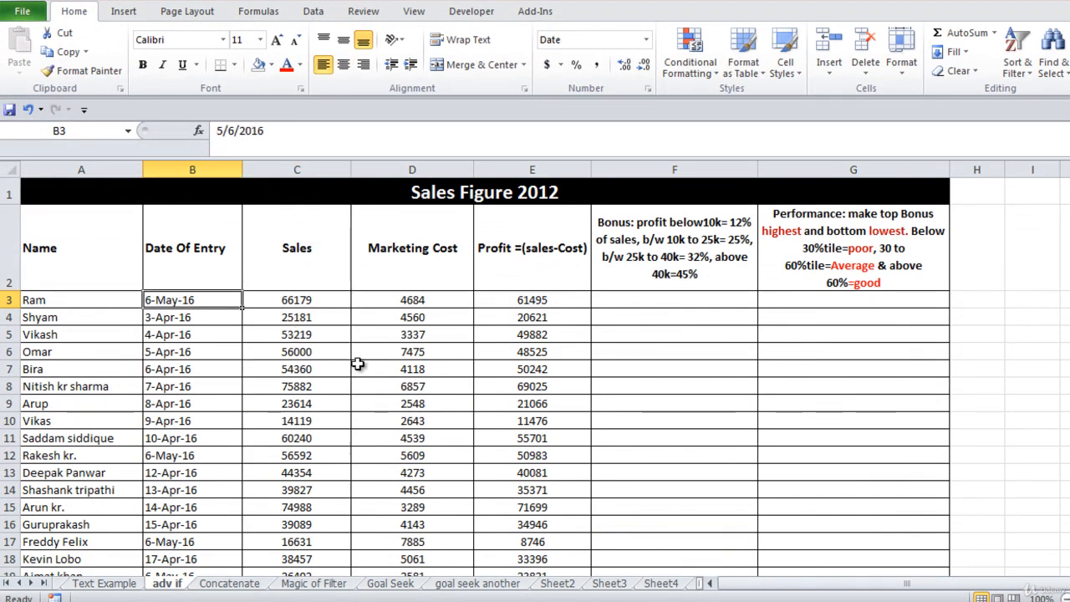
key(ctrl+shift+Down)
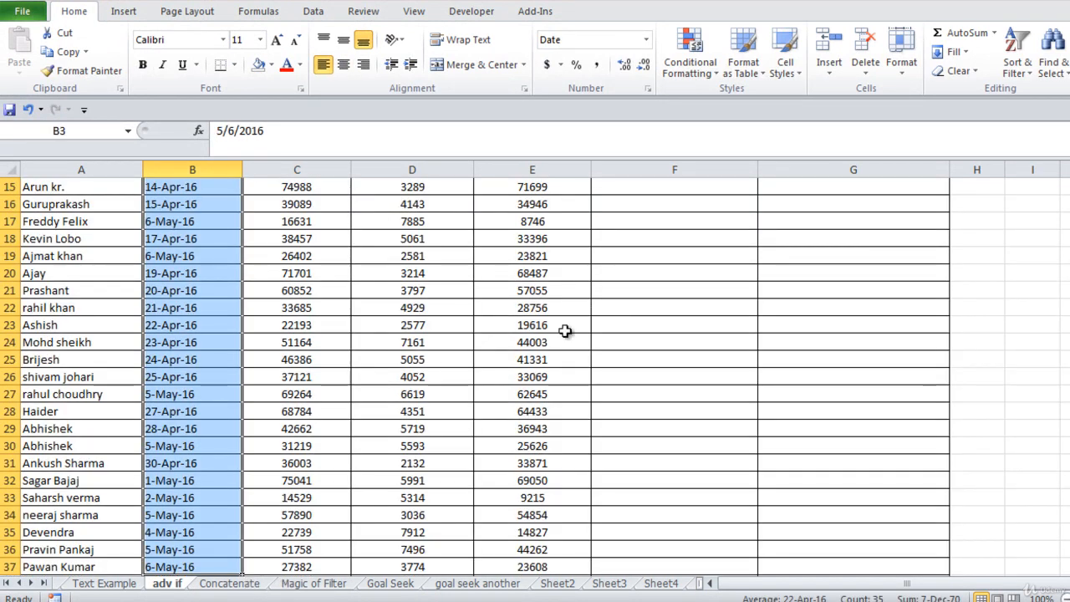
scroll(535, 377, up, 5)
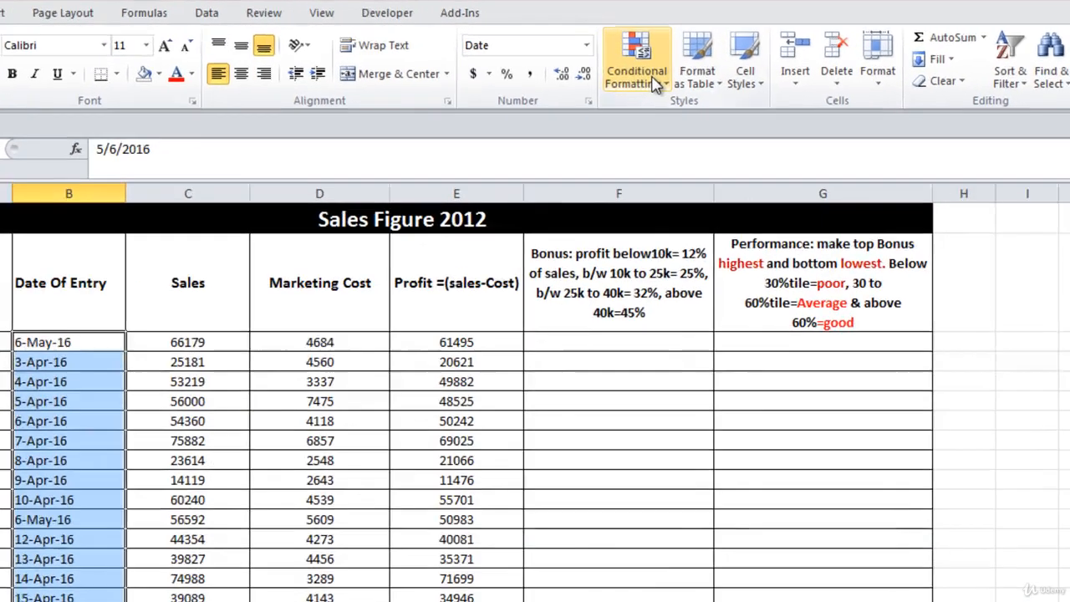
Step: Preview a Date Occurring highlight rule on the Date Of Entry values for Today and for Last month, then cancel it
click(656, 83)
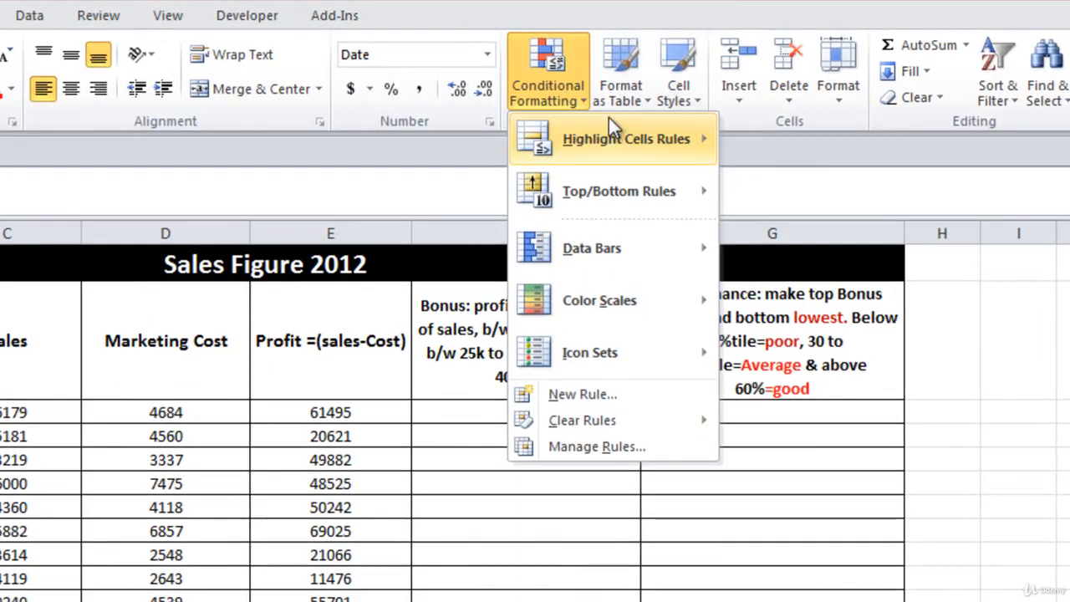
mouse_move(690, 101)
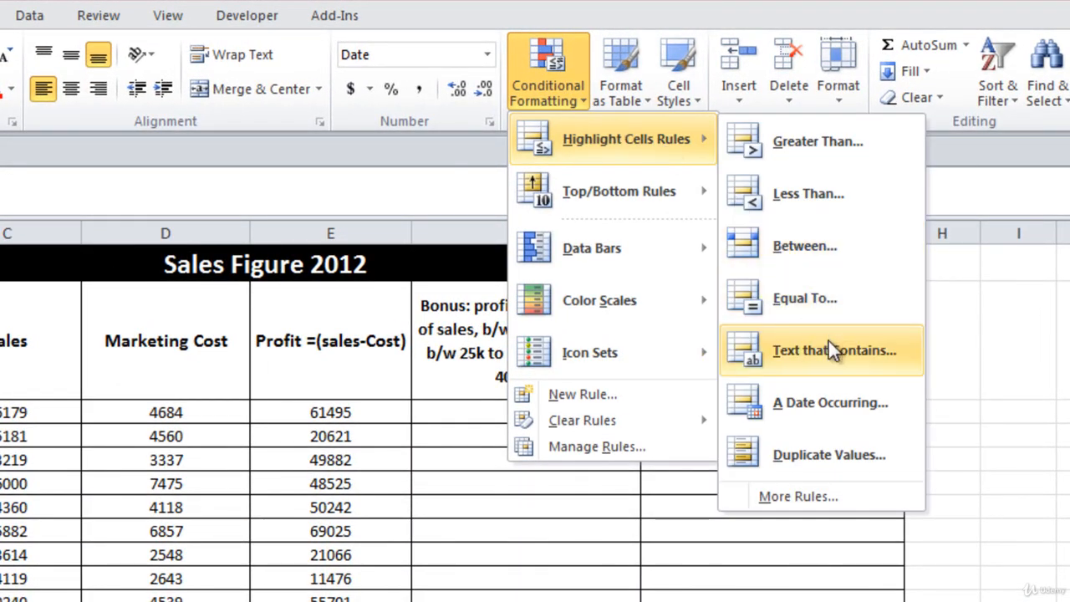
click(817, 404)
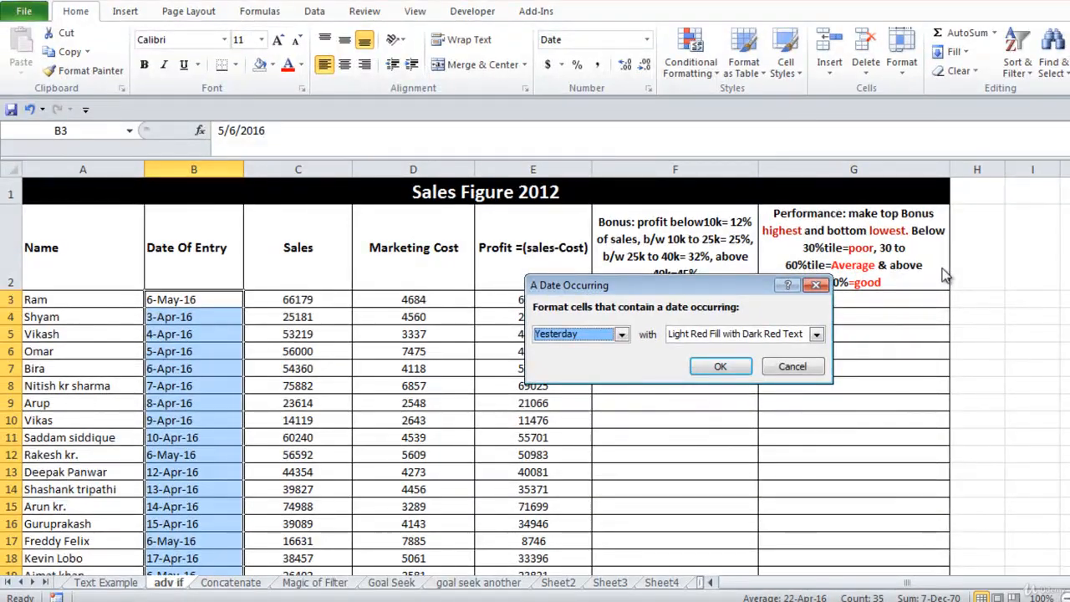
click(590, 333)
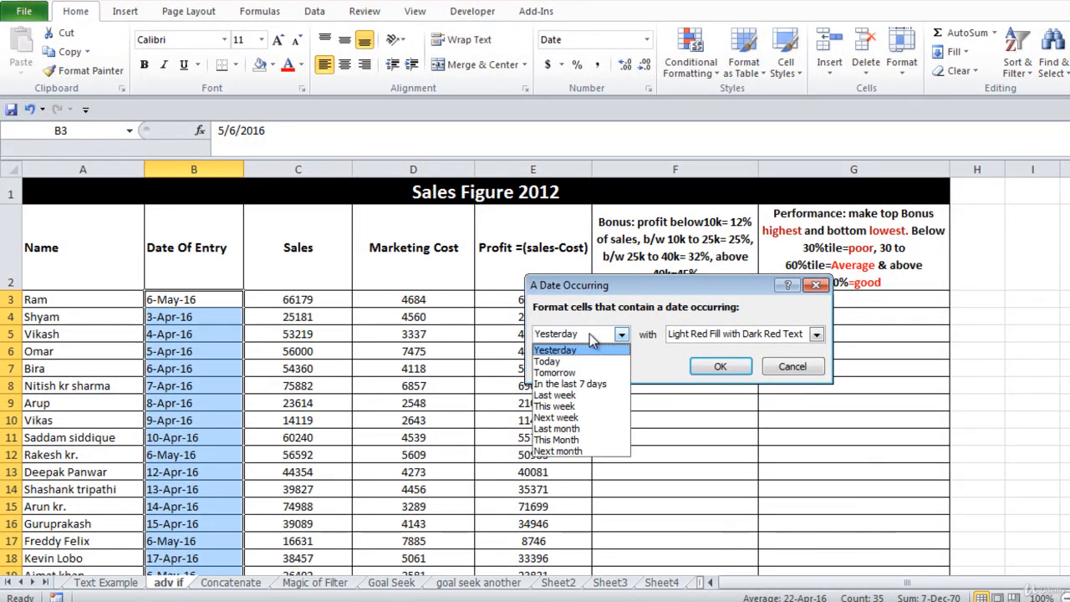
click(552, 365)
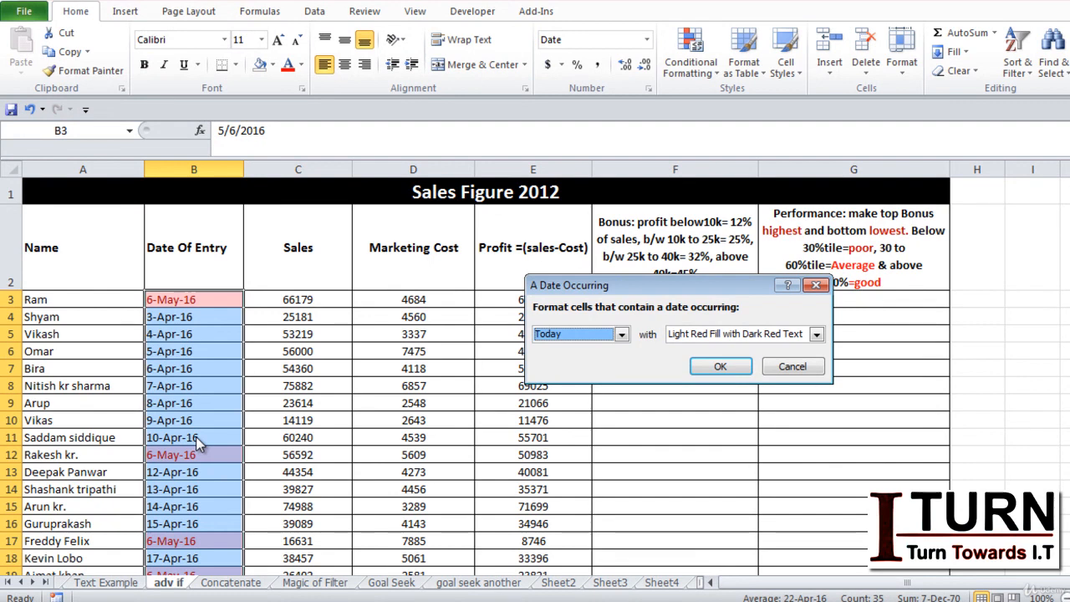
click(558, 337)
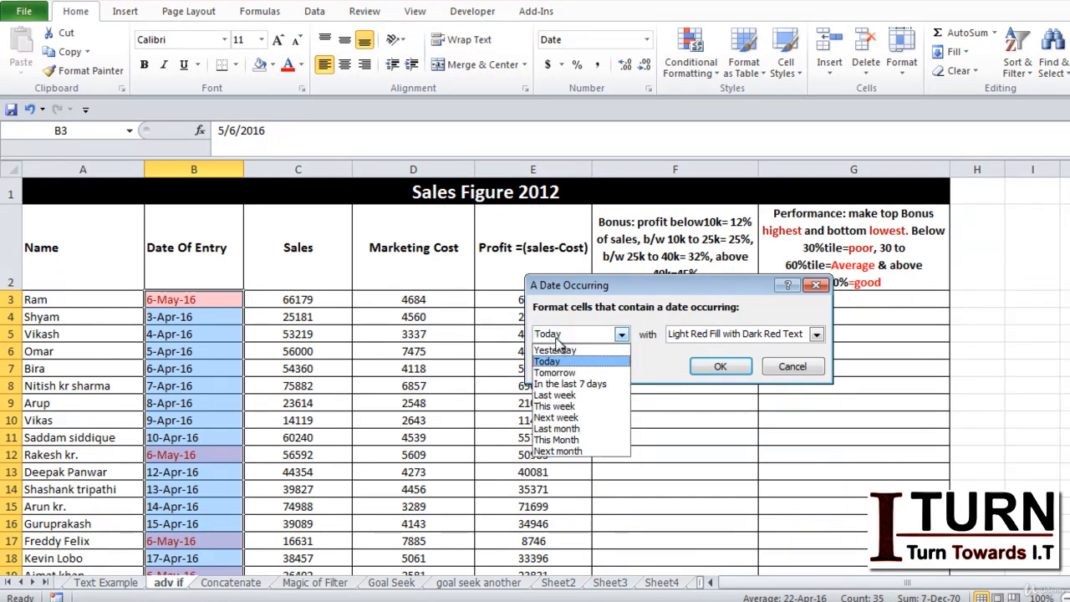
click(558, 429)
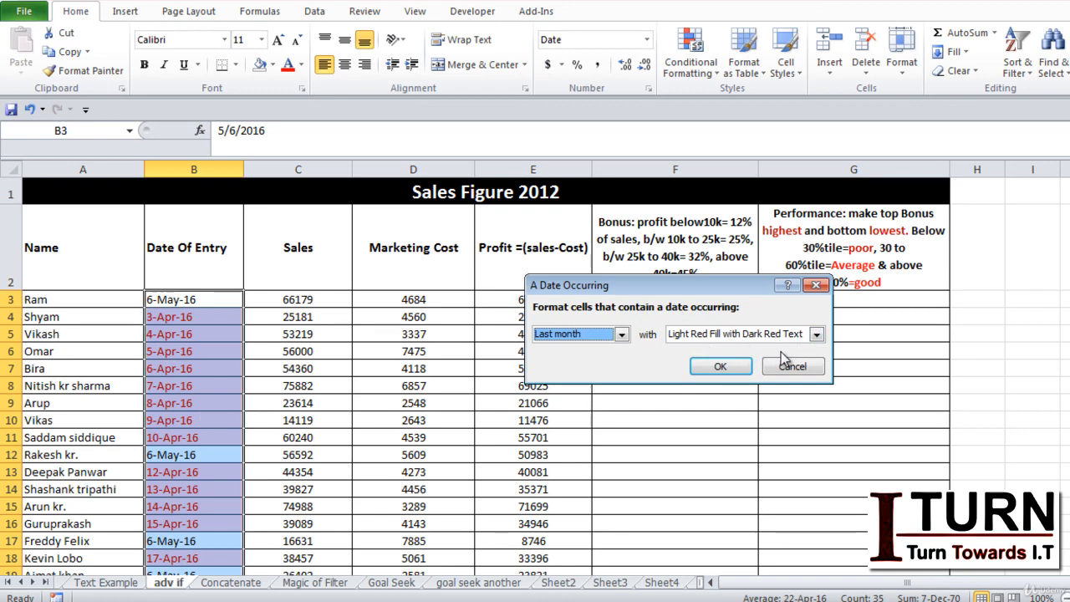
click(797, 374)
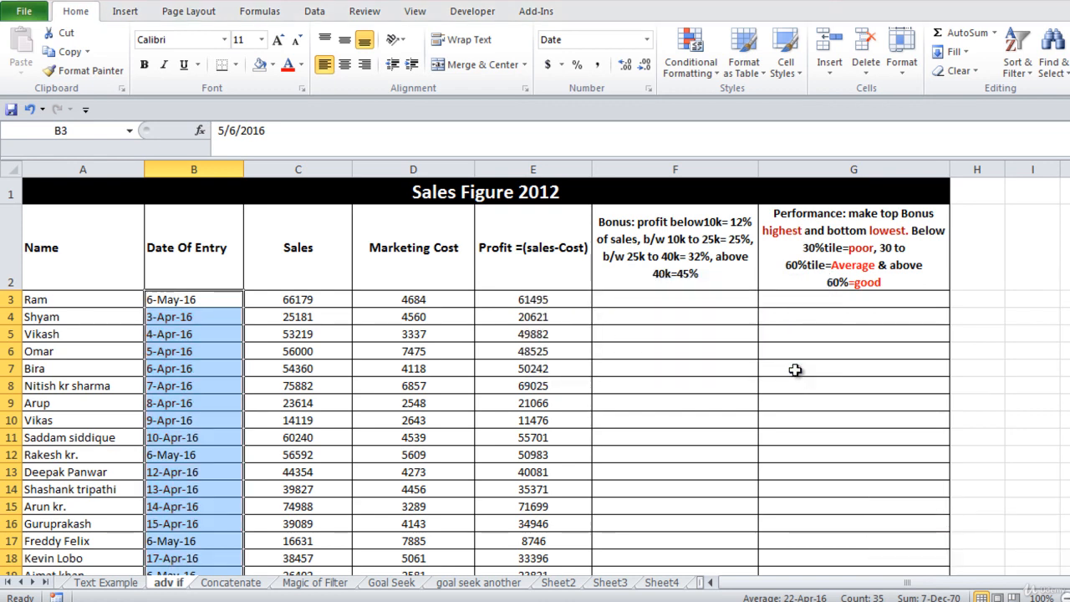
Step: Apply a Duplicate Values highlight rule to all the Sales values, using Light Red Fill with Dark Red Text, and deselect the range
click(709, 75)
mouse_move(747, 102)
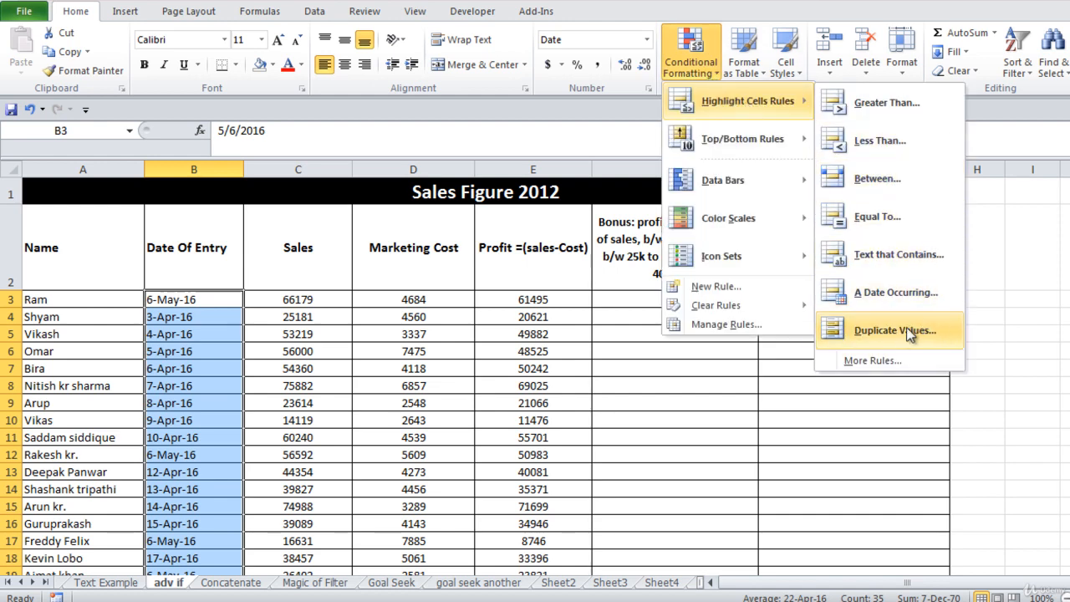
click(334, 303)
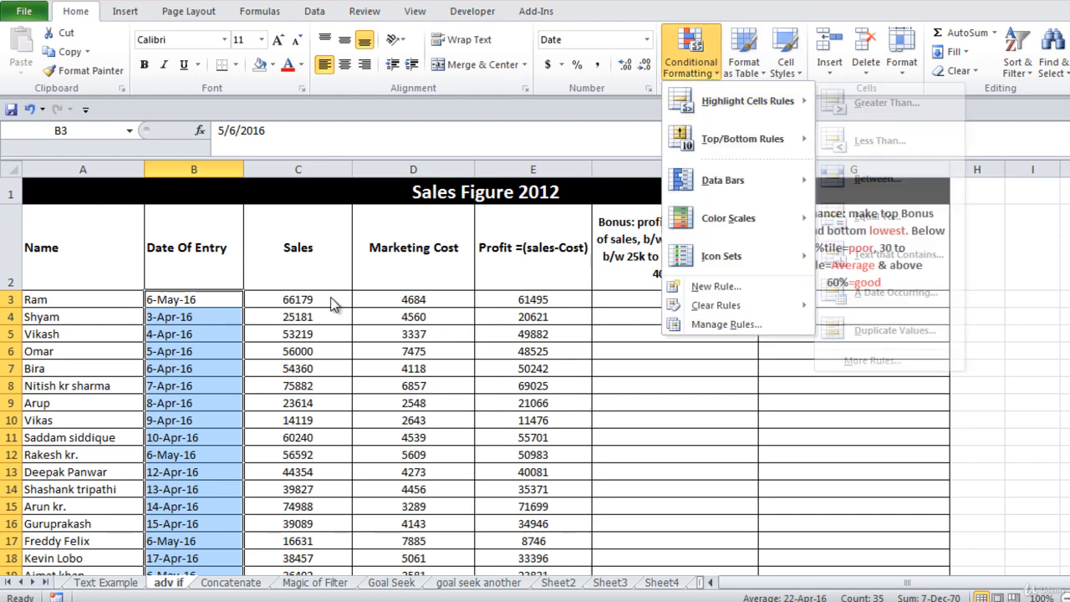
click(328, 298)
key(ctrl+shift+Down)
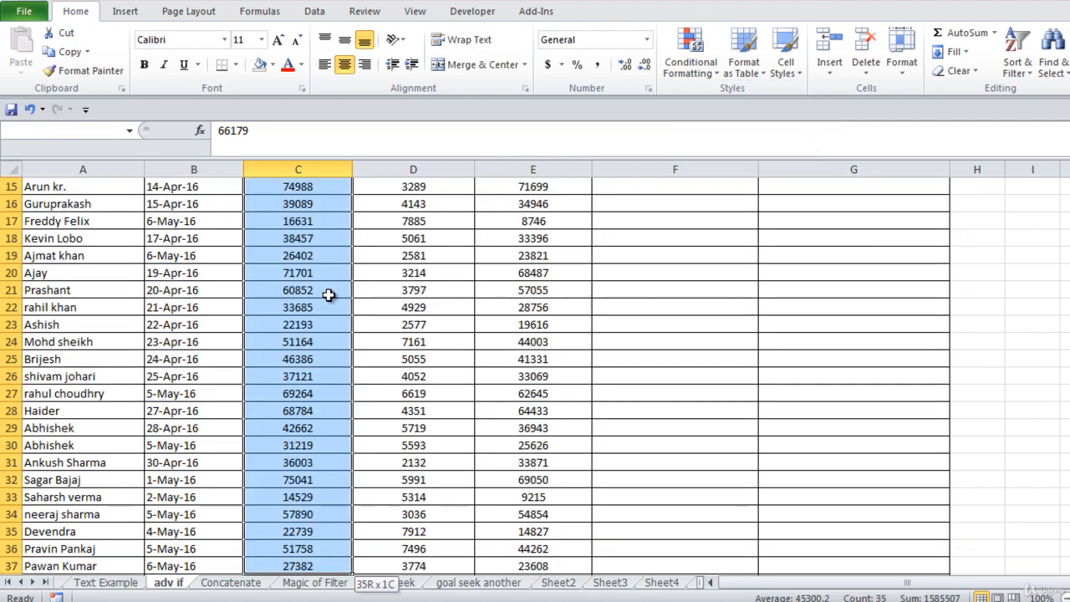
key(ctrl+BackSpace)
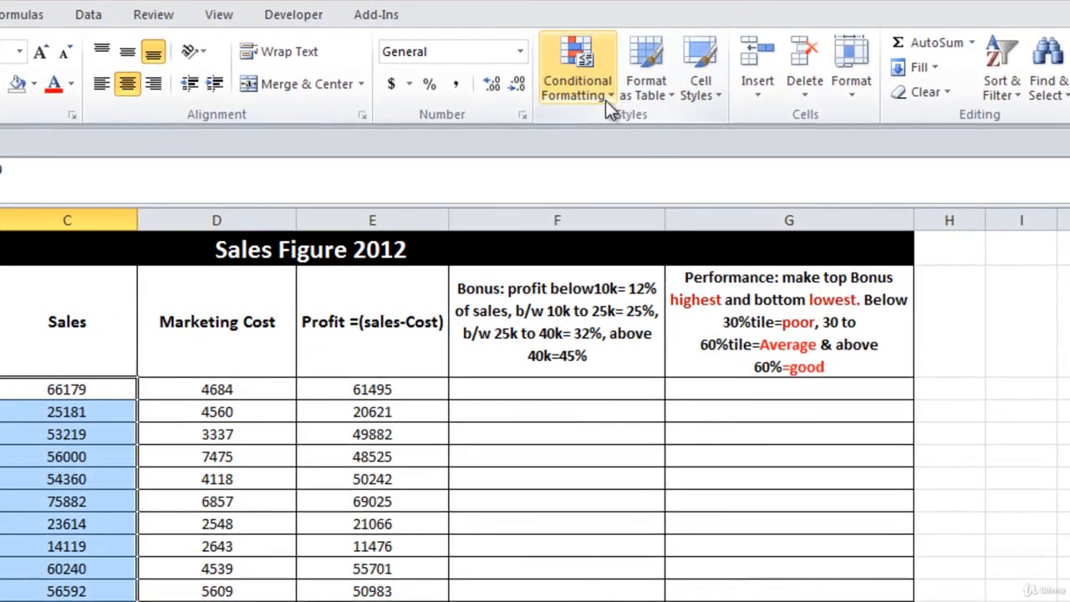
click(610, 105)
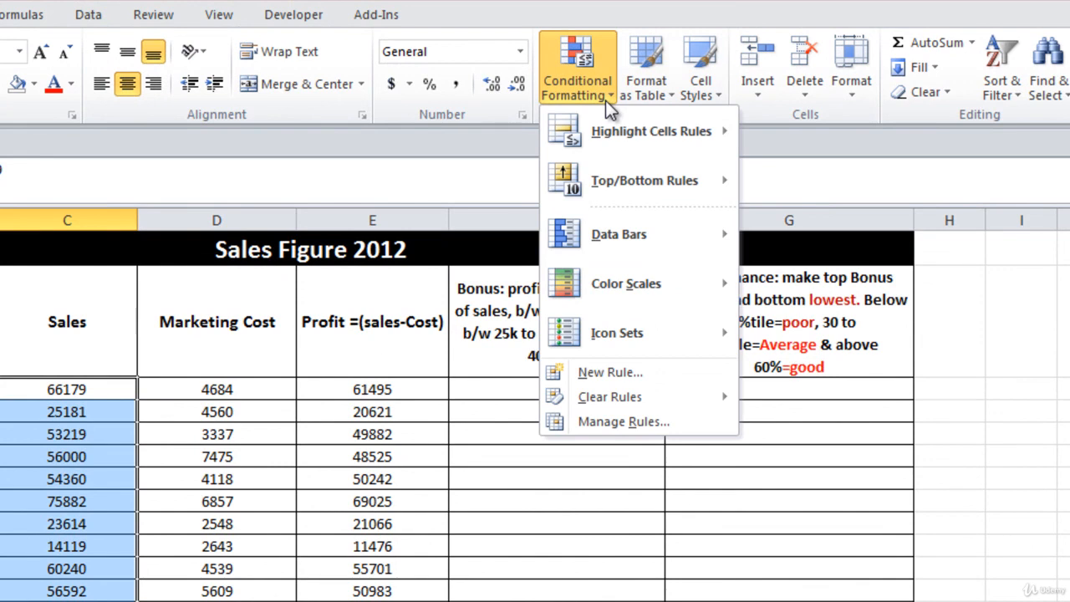
mouse_move(641, 133)
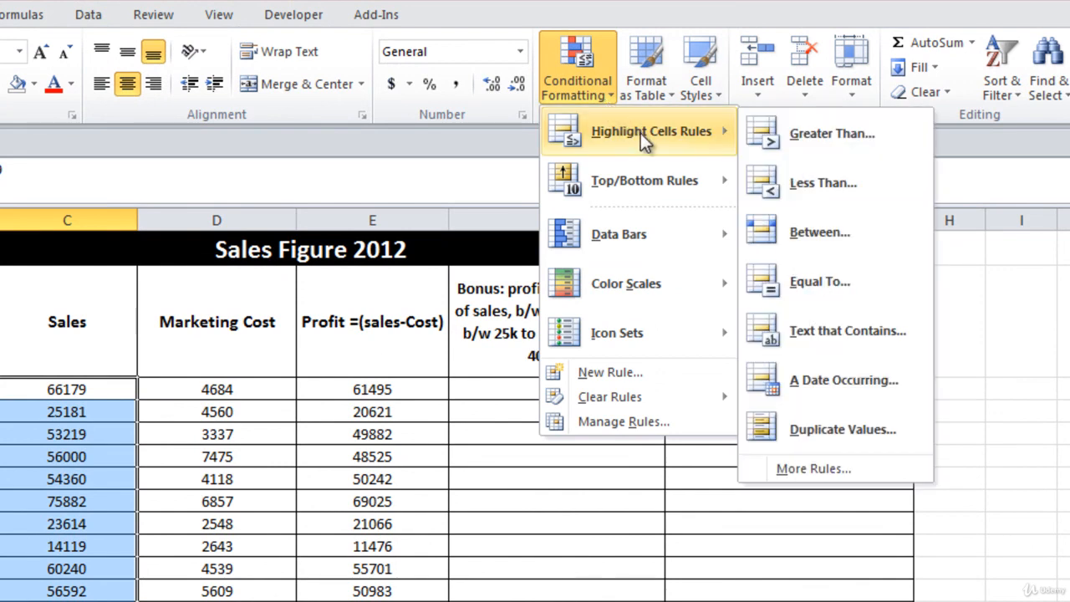
click(823, 430)
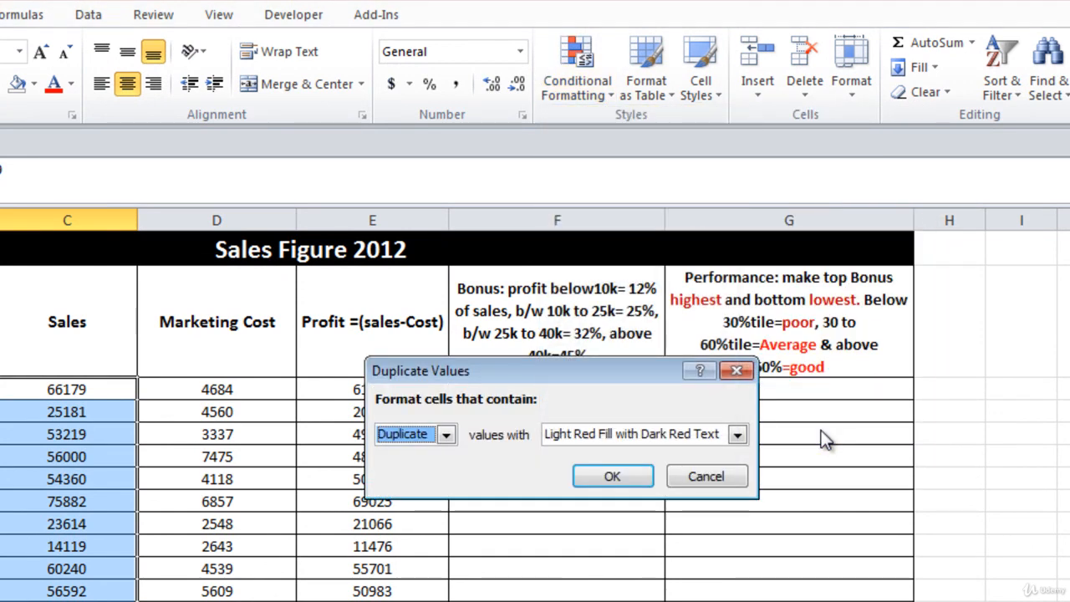
click(615, 476)
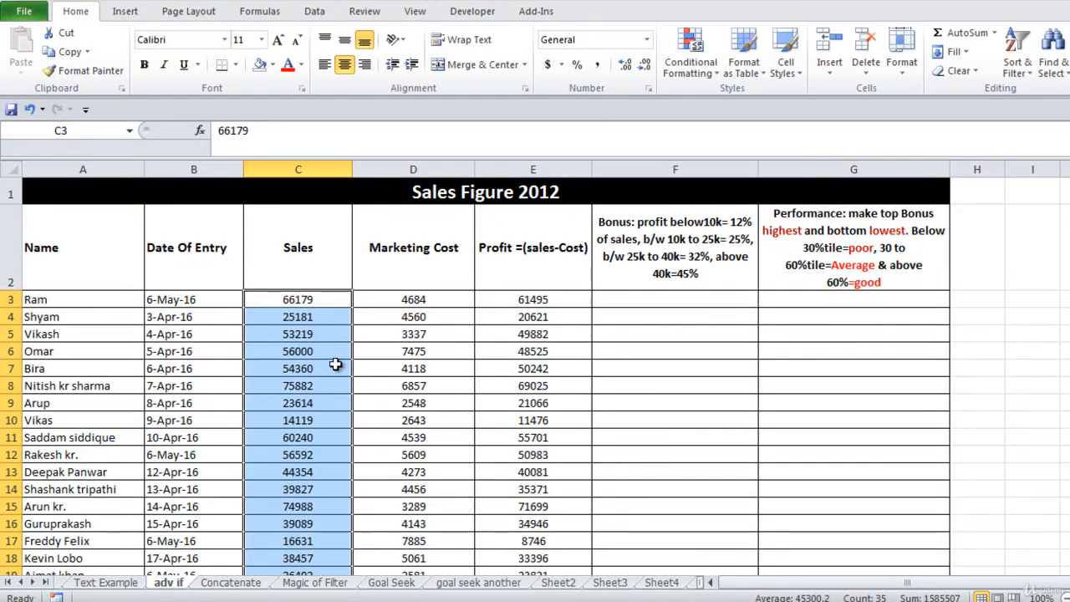
click(323, 352)
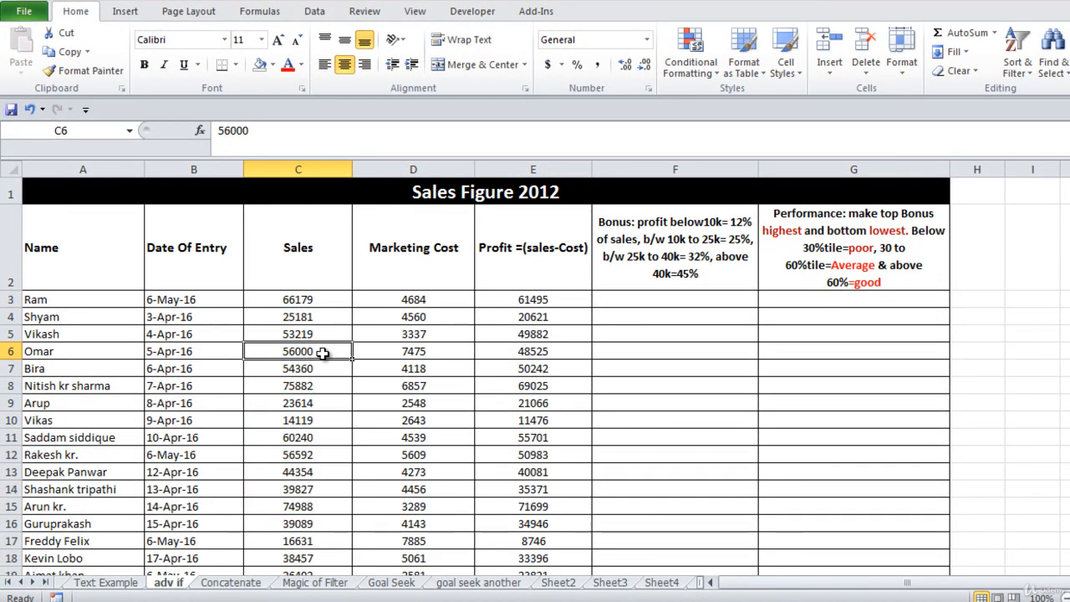
Step: Copy the Sales value from C6 into C12 to create a duplicate, then undo the paste
key(ctrl+c)
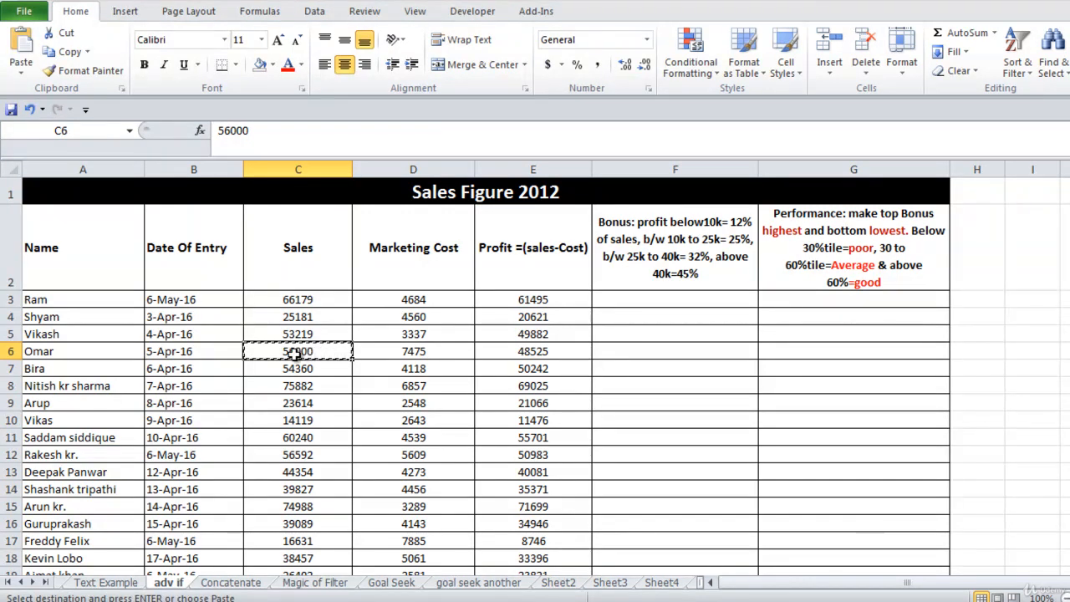
click(302, 454)
key(ctrl+v)
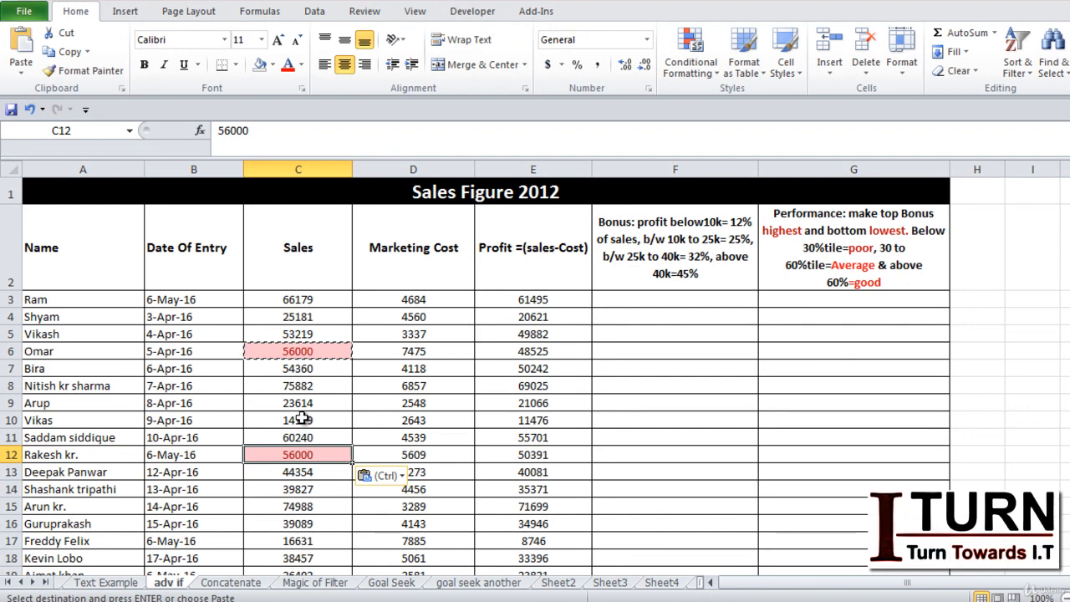
click(302, 419)
key(Escape)
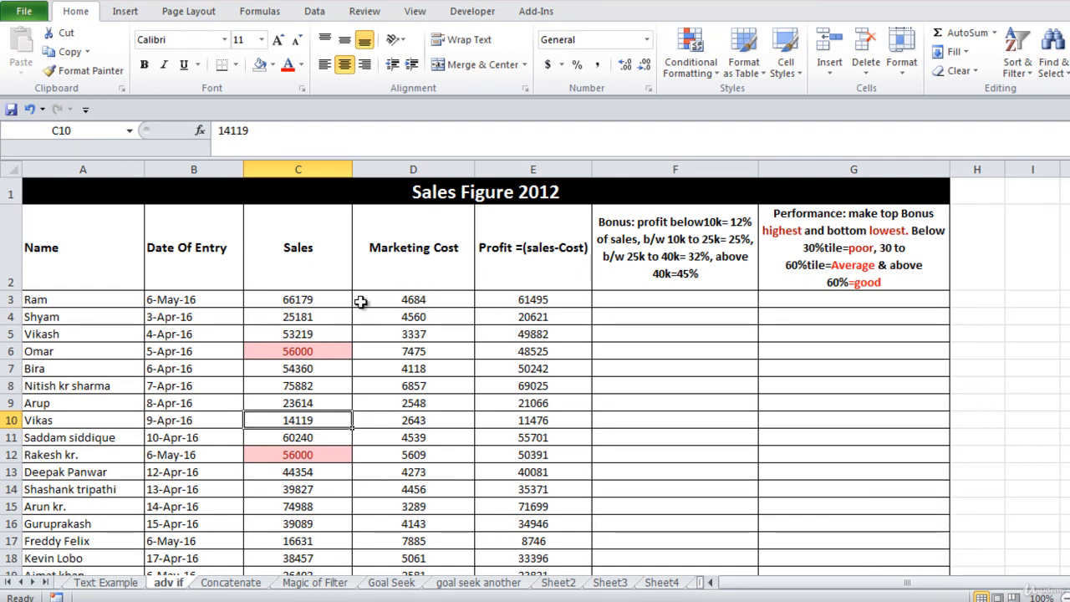
key(ctrl+z)
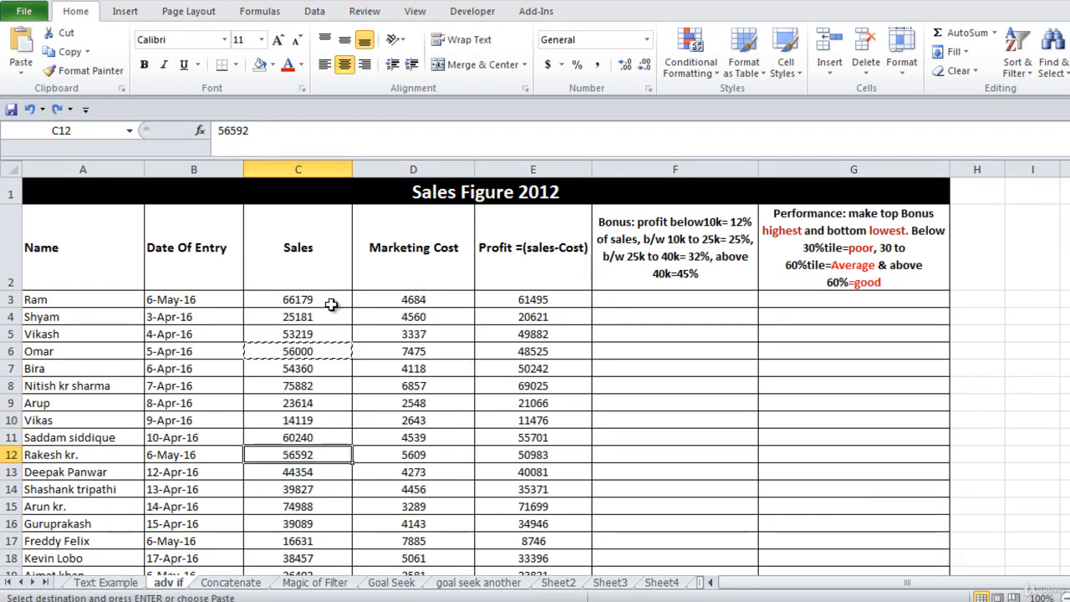
Step: Preview a Duplicate Values rule set to Unique on all the Sales values, then cancel it and deselect the range
click(326, 302)
key(ctrl+shift+Down)
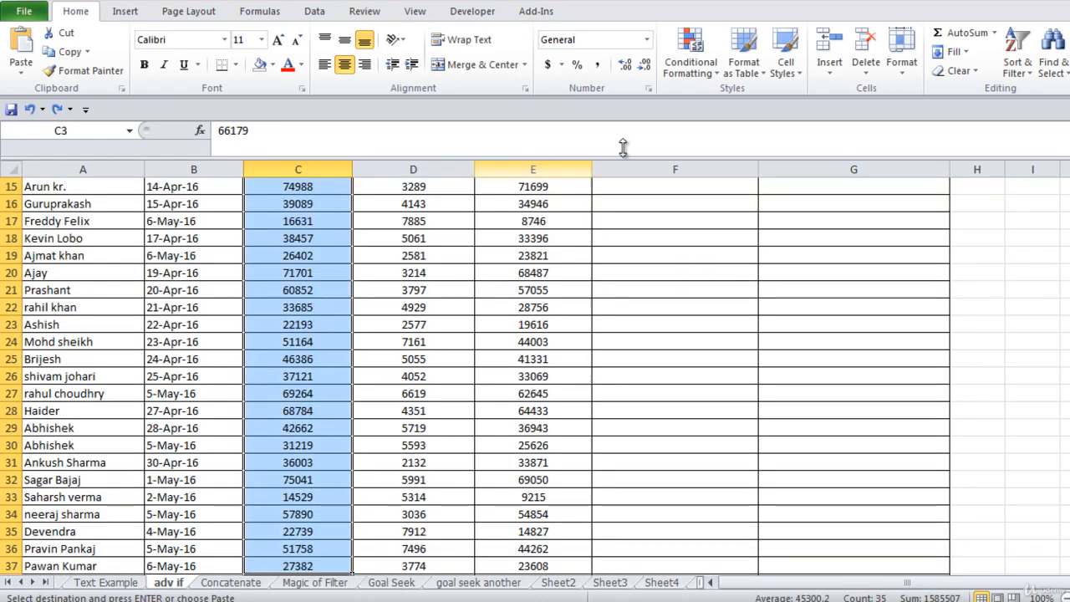
click(708, 77)
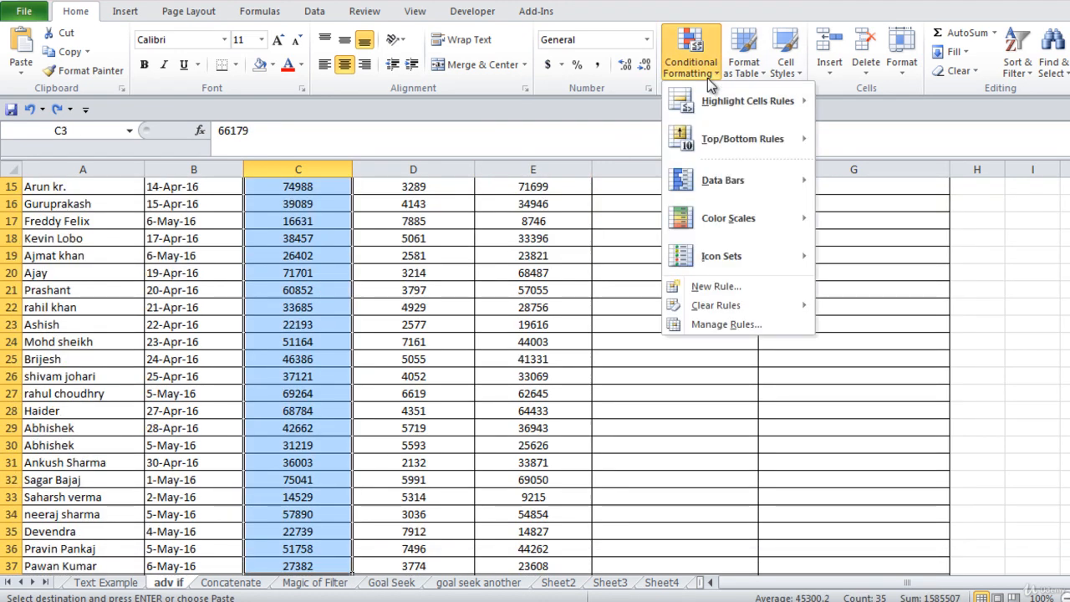
mouse_move(733, 104)
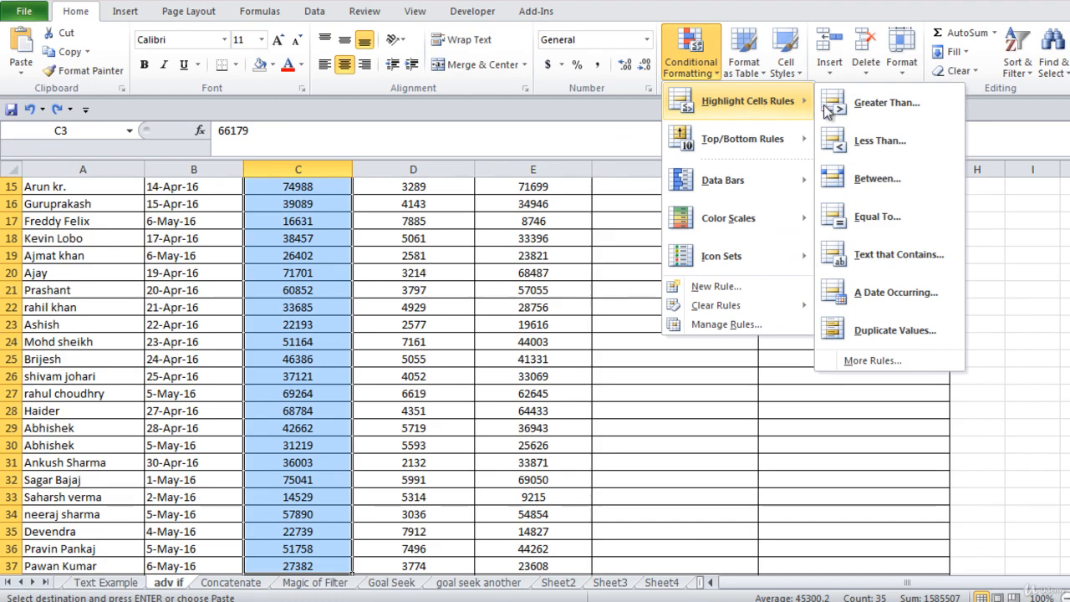
click(892, 331)
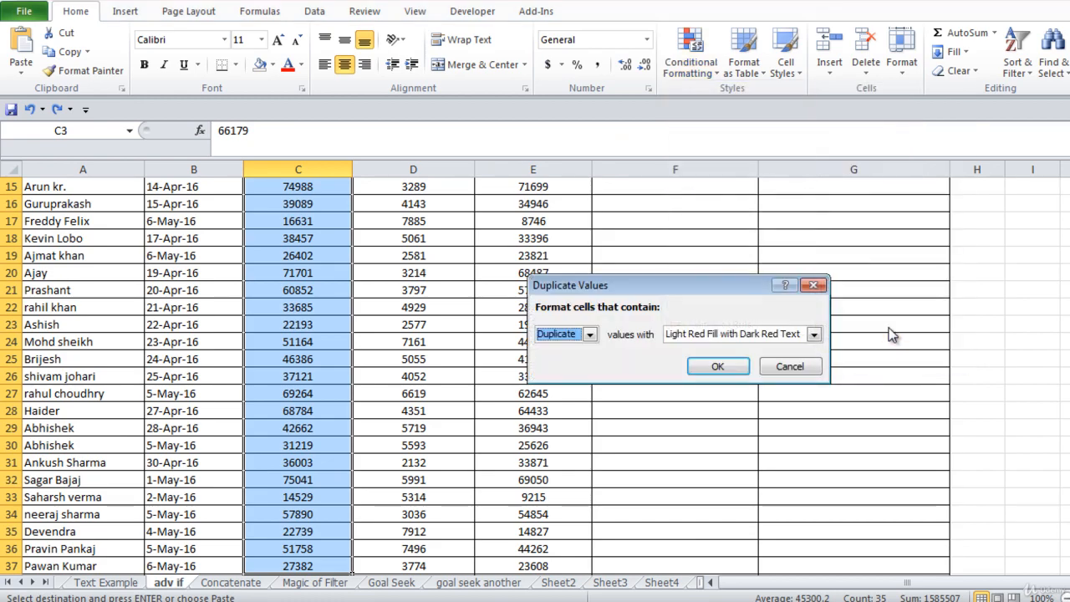
click(589, 335)
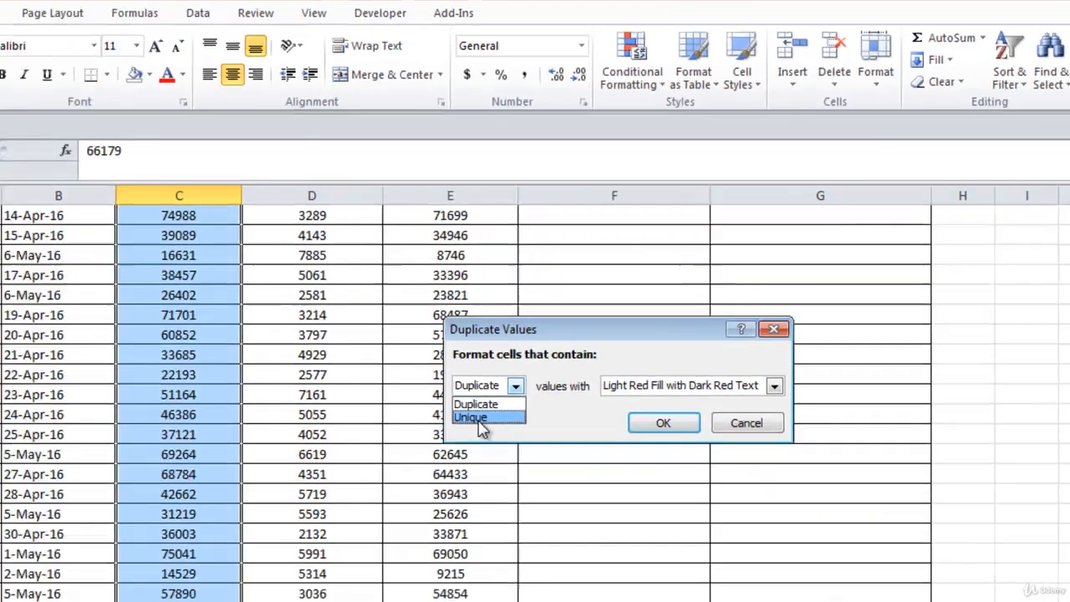
click(311, 539)
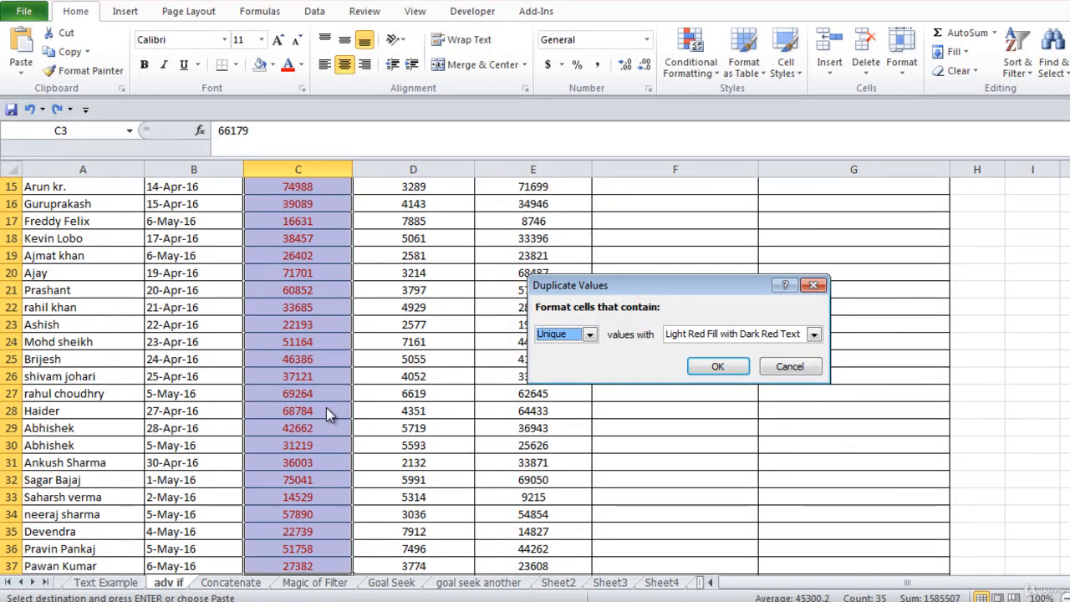
click(790, 367)
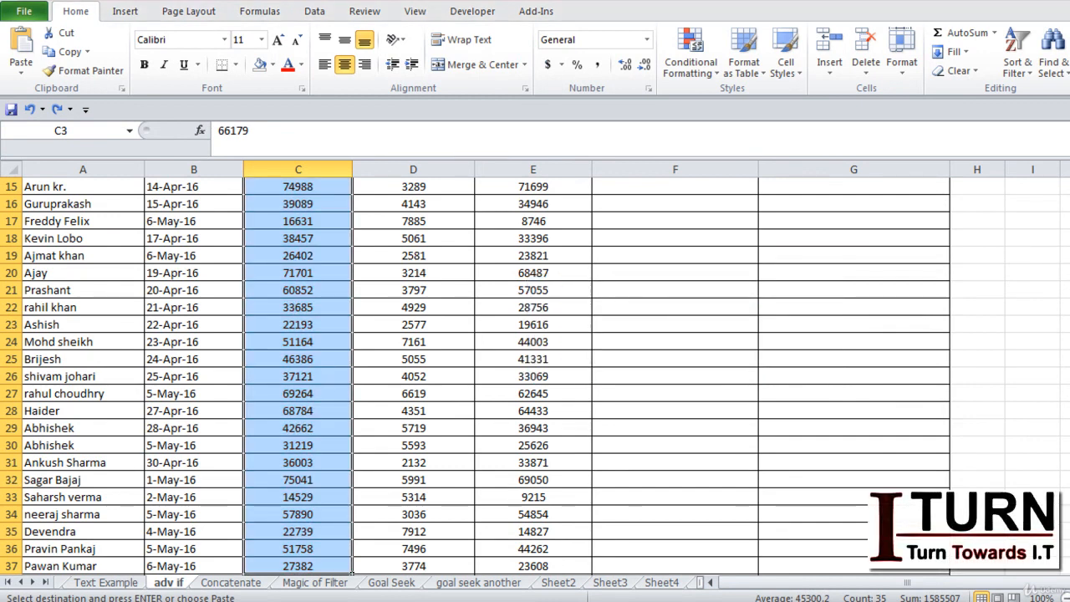
scroll(535, 377, up, 5)
click(513, 383)
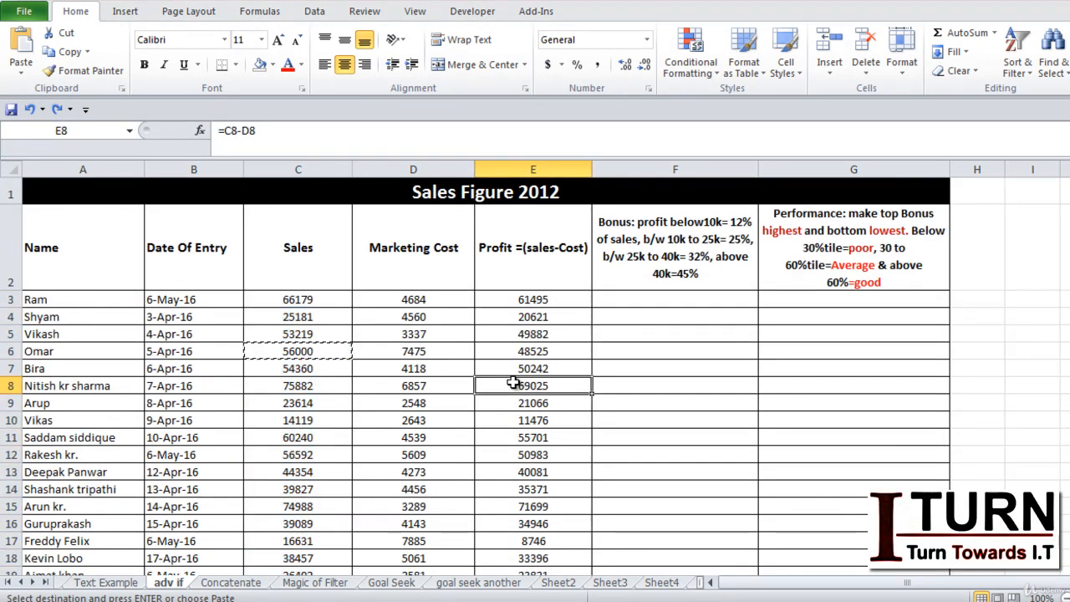
click(700, 76)
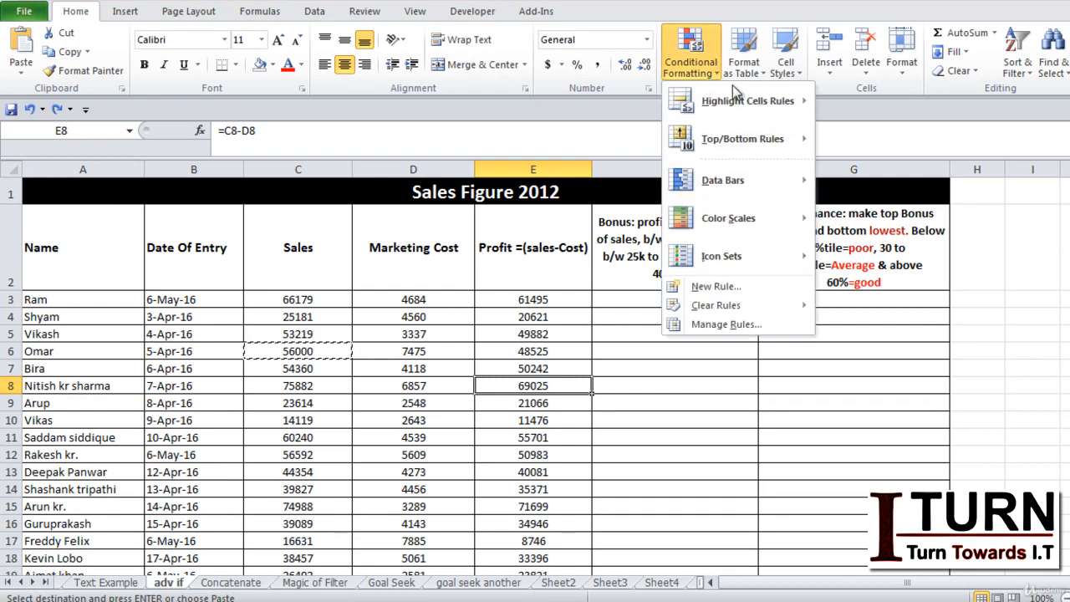
mouse_move(769, 107)
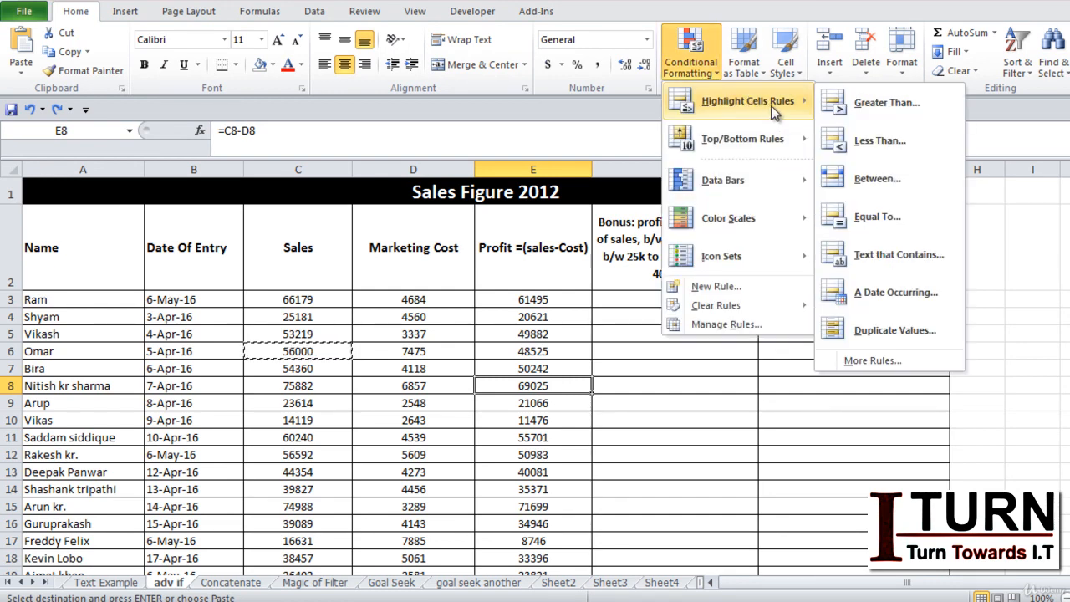
mouse_move(720, 145)
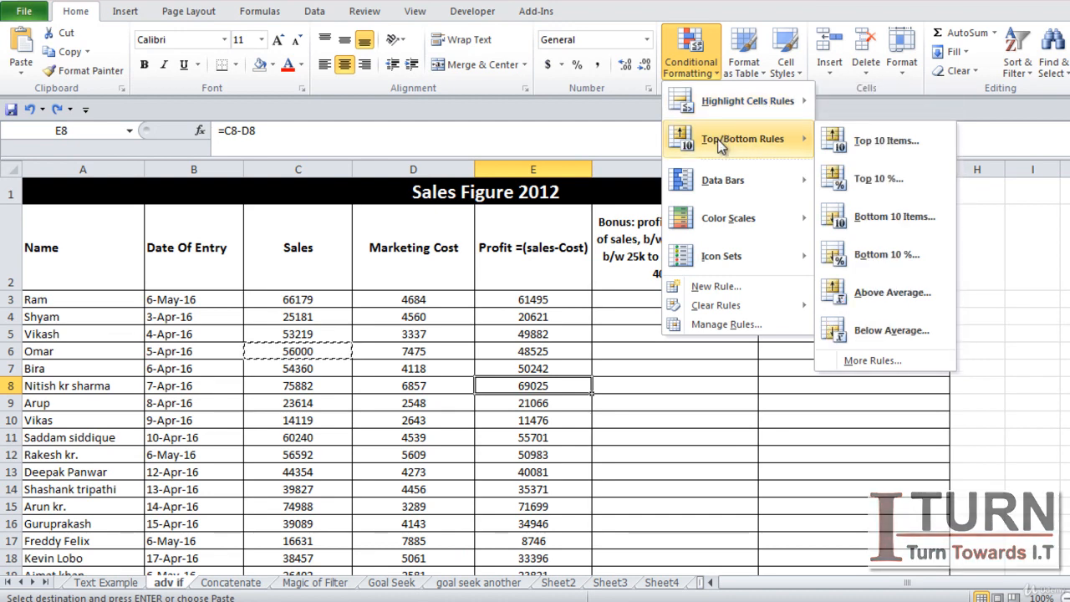
key(Escape)
key(Escape)
key(Escape)
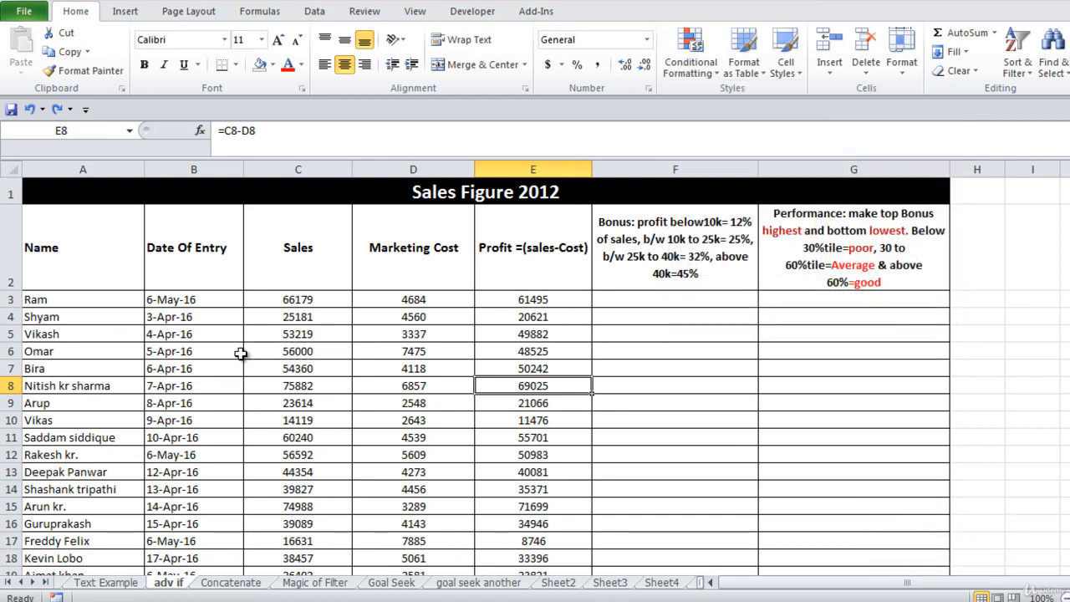
Step: Select all the Sales values from C3 down to the last entry
click(295, 300)
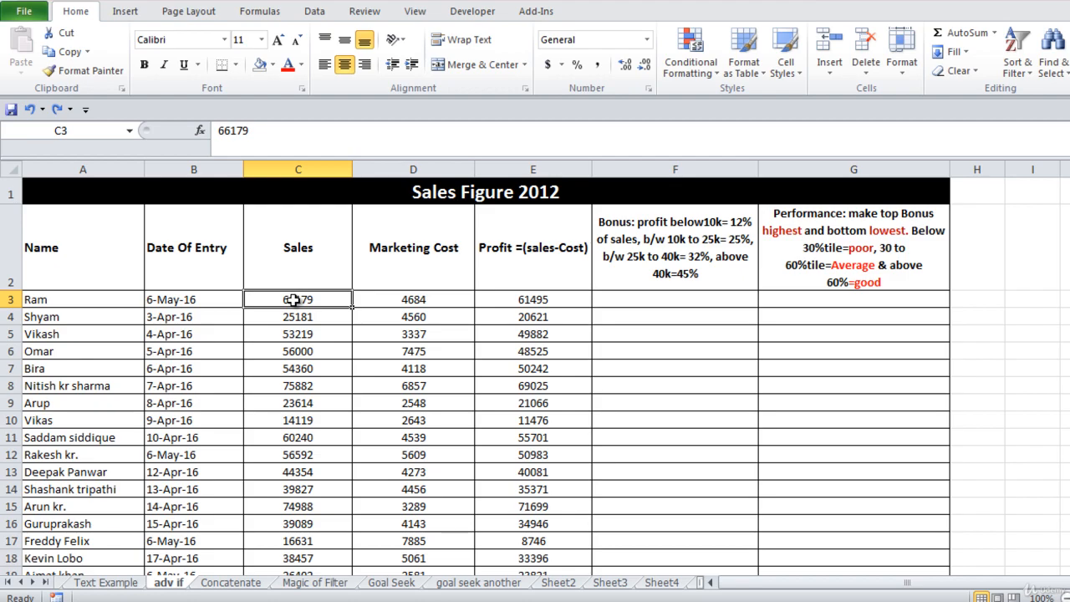
key(ctrl+shift+Down)
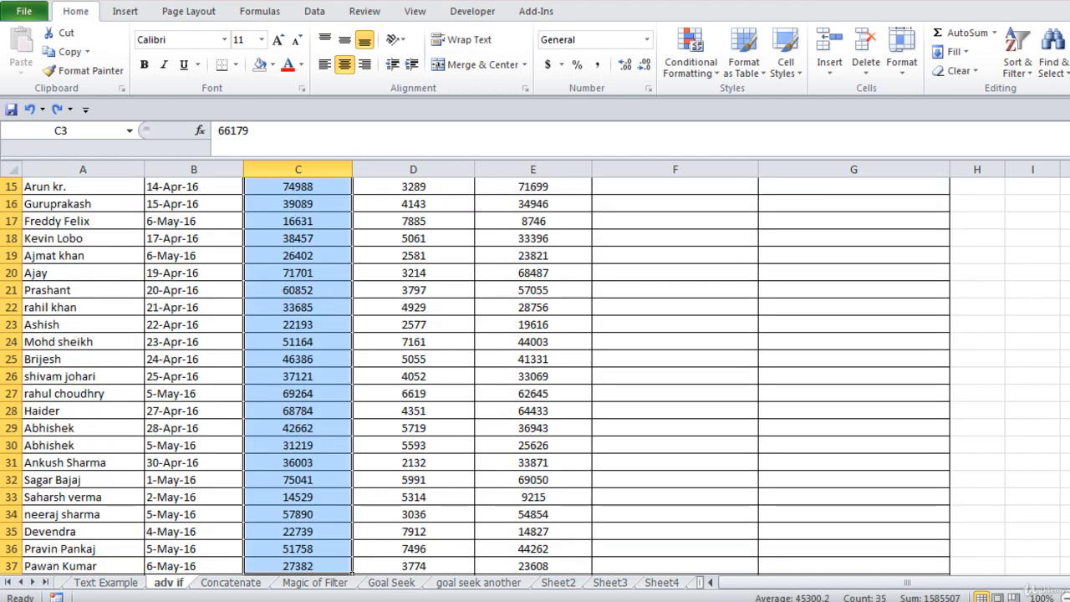
scroll(535, 376, up, 5)
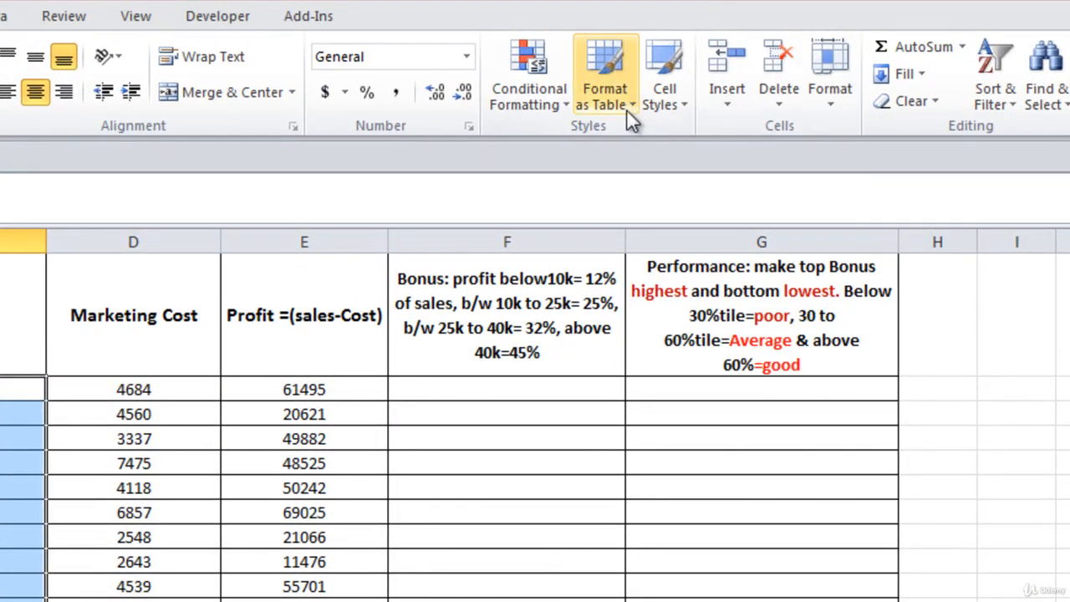
Step: Preview a Top 10 Items rule on the selected Sales values, trying ranks of 12, 9 and 10, then cancel it
click(575, 108)
click(570, 107)
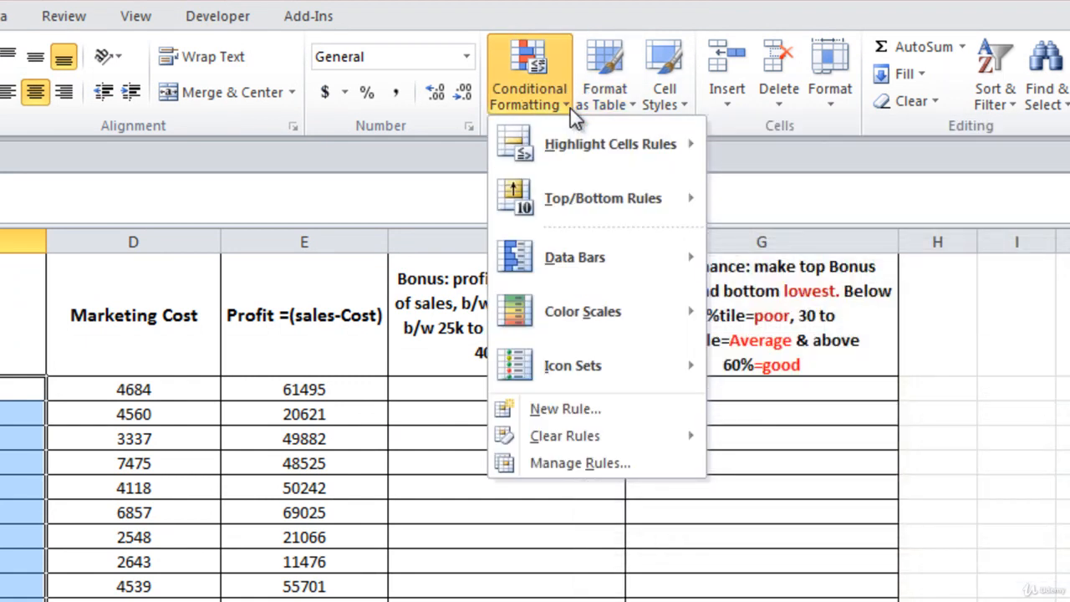
mouse_move(605, 209)
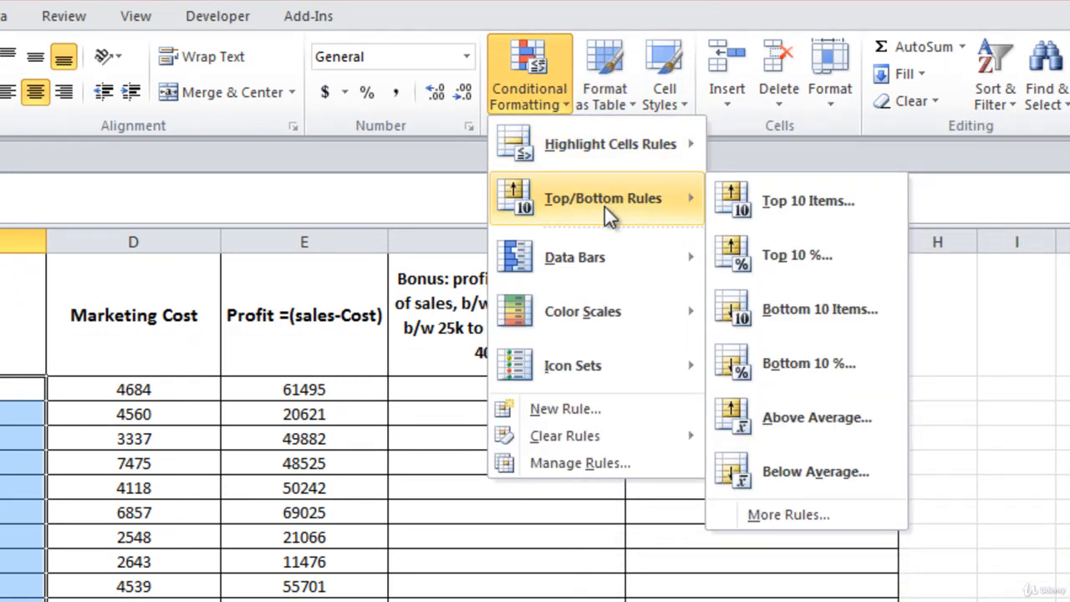
click(808, 201)
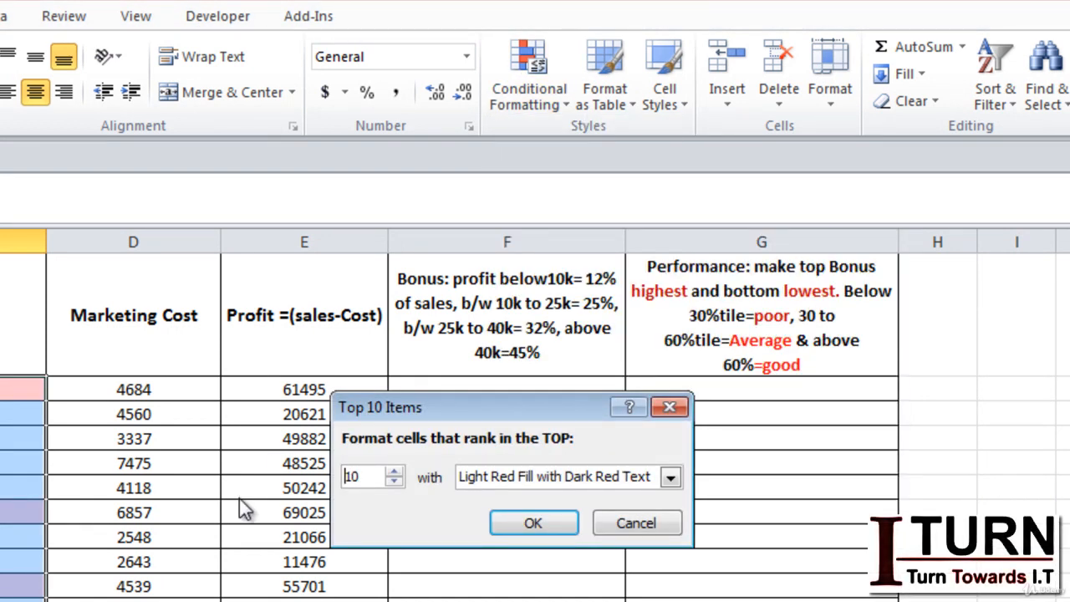
click(393, 471)
click(393, 470)
click(394, 483)
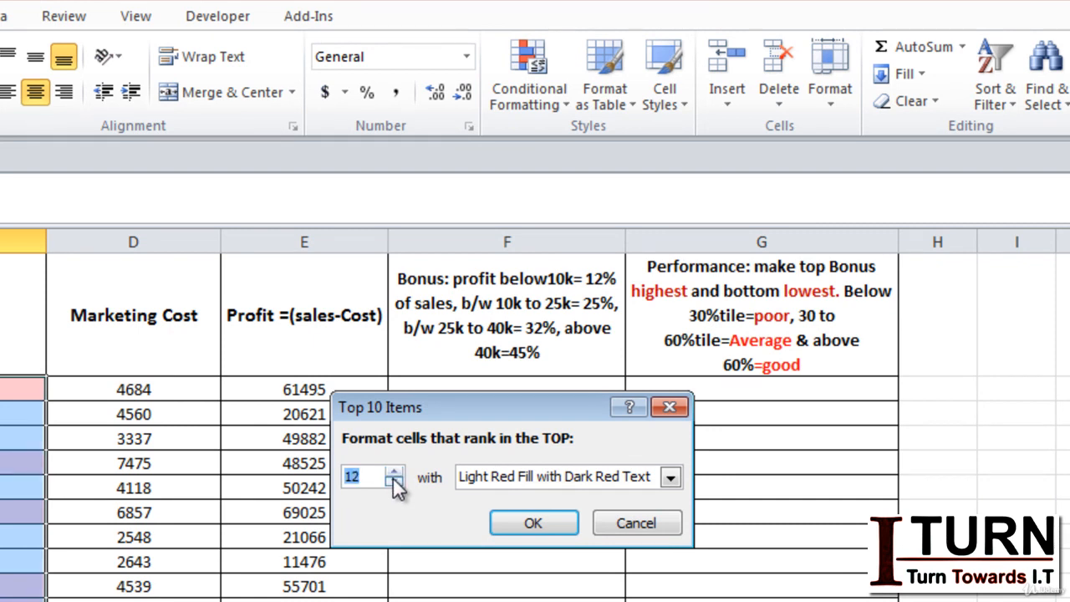
click(394, 483)
click(394, 482)
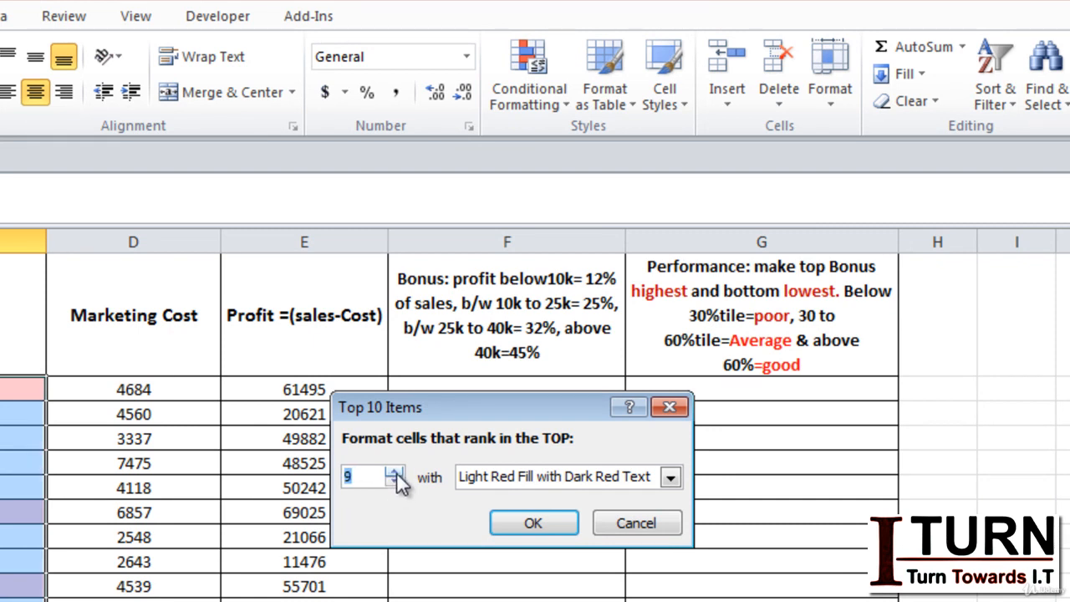
click(393, 470)
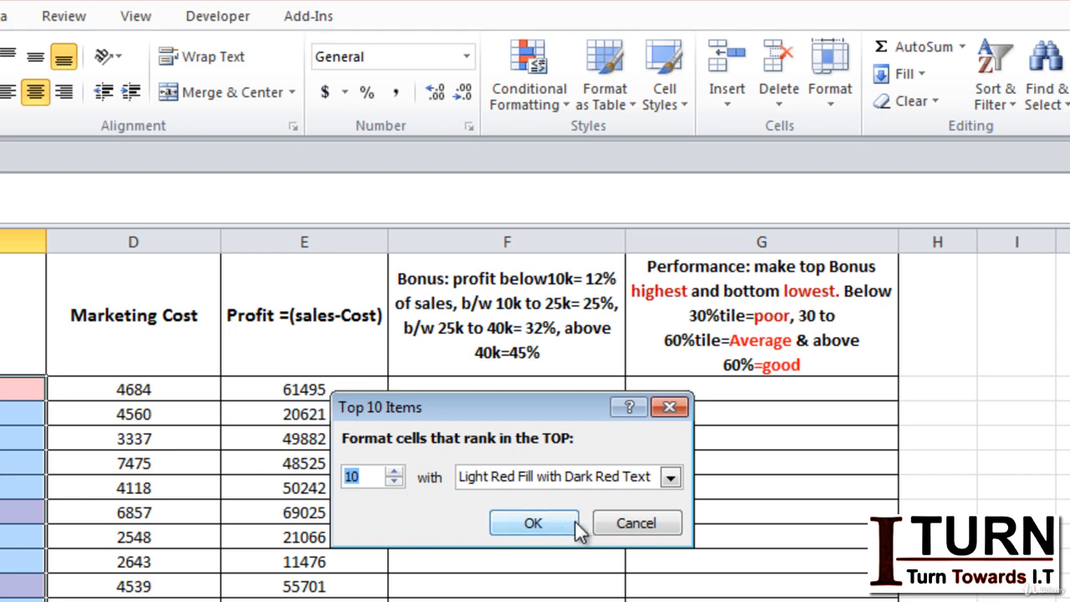
click(623, 523)
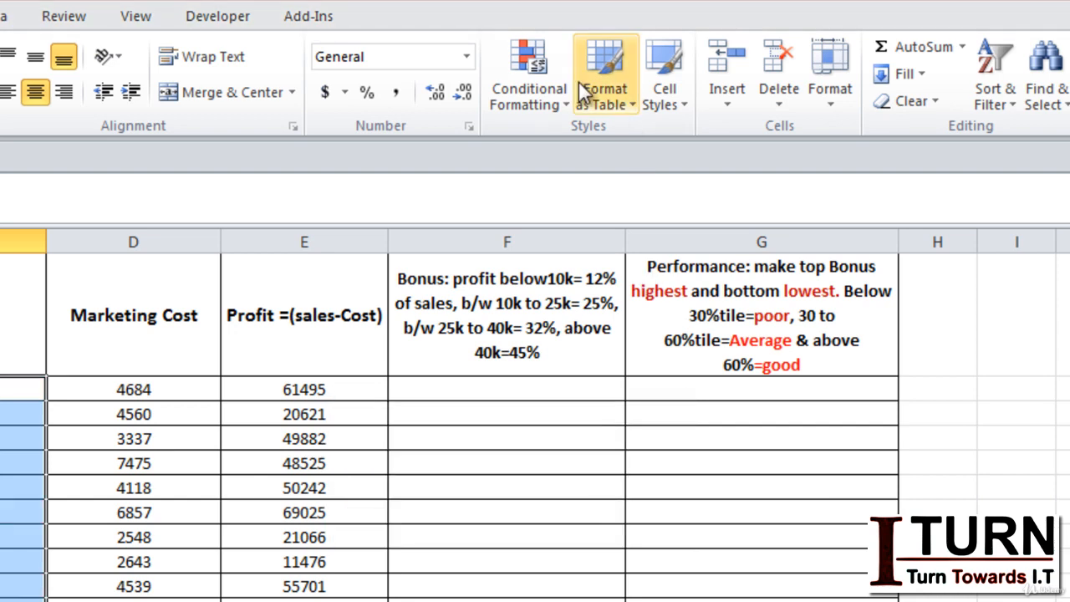
Step: Apply a Top 10% rule to the selected Sales values at 10%, with Light Red Fill with Dark Red Text
click(550, 93)
mouse_move(619, 197)
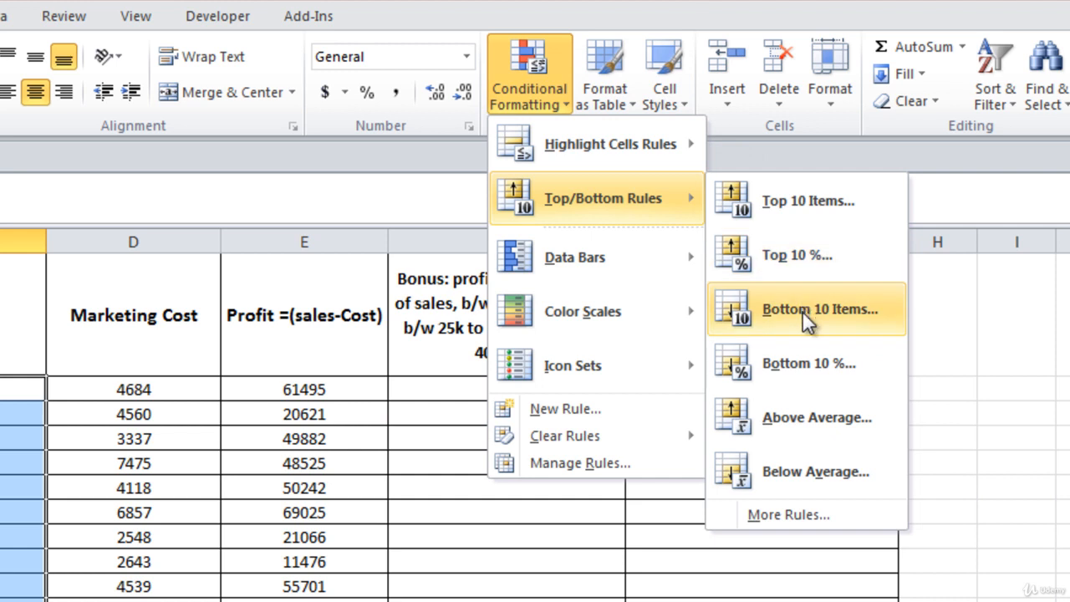
click(790, 256)
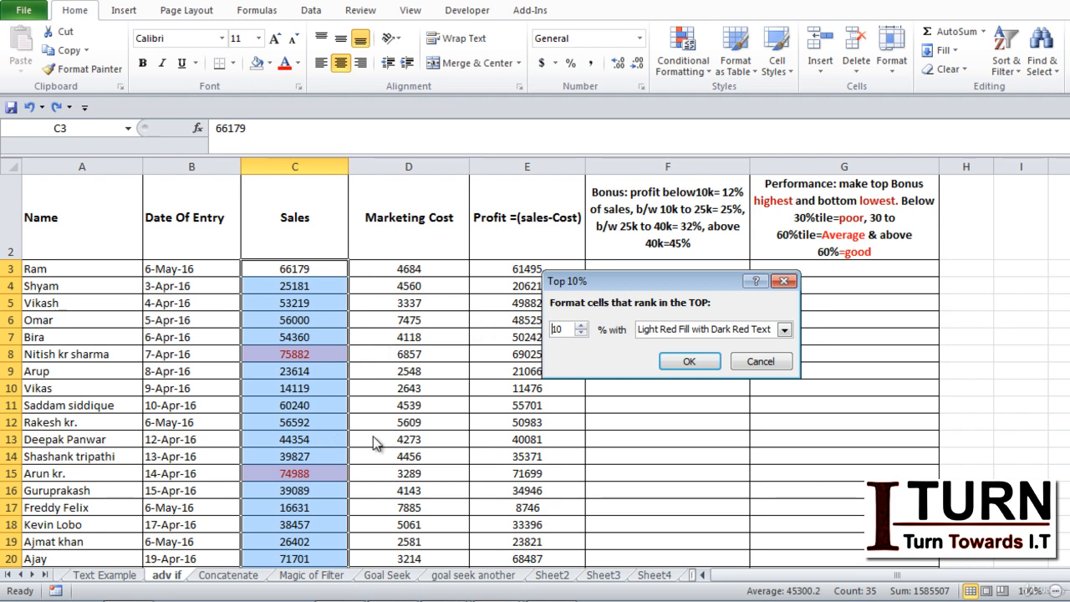
click(688, 362)
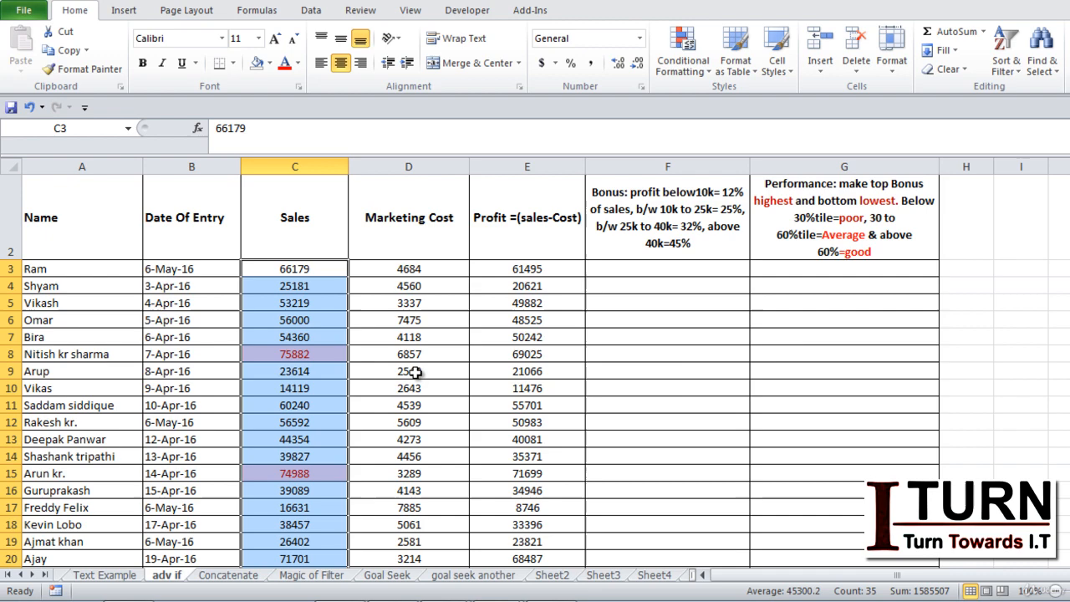
Step: Examine the highlighted cells along the whole Sales column and return to its upper rows
click(317, 418)
key(Down)
key(Down)
key(Down)
key(Down)
key(Down)
key(Down)
key(Down)
key(Down)
key(Down)
key(Down)
key(Down)
key(Down)
key(Down)
key(Down)
key(Down)
key(Down)
key(Down)
key(Down)
key(Down)
key(Down)
key(Down)
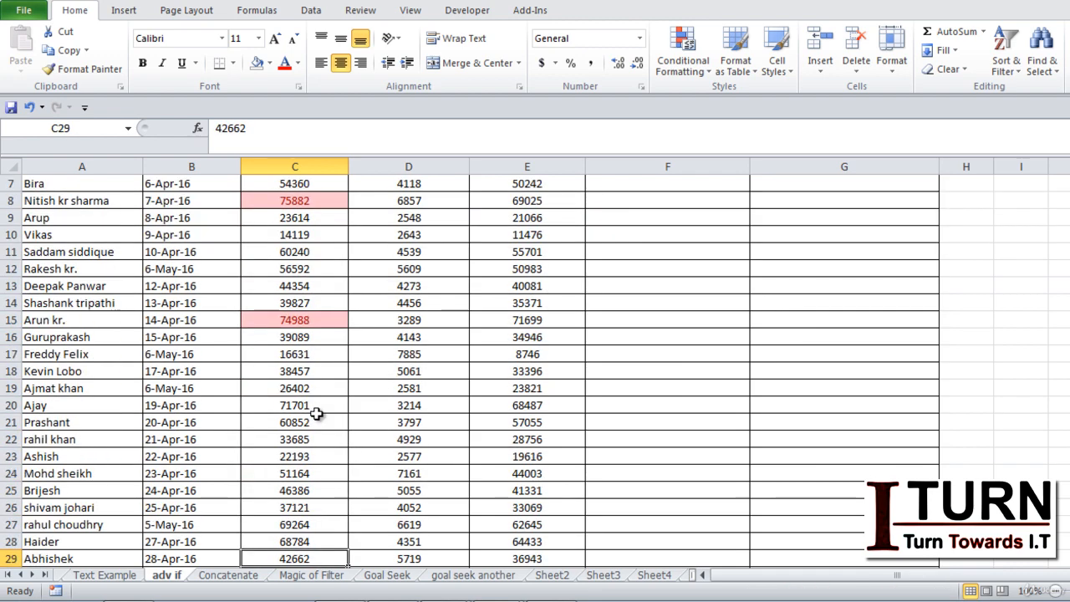
key(Up)
key(Up)
key(Up)
key(Up)
key(Up)
key(Up)
key(Up)
key(Up)
key(Up)
key(Up)
key(Up)
key(Up)
key(Up)
key(Up)
key(Up)
key(Up)
key(Up)
key(Up)
key(Up)
key(Up)
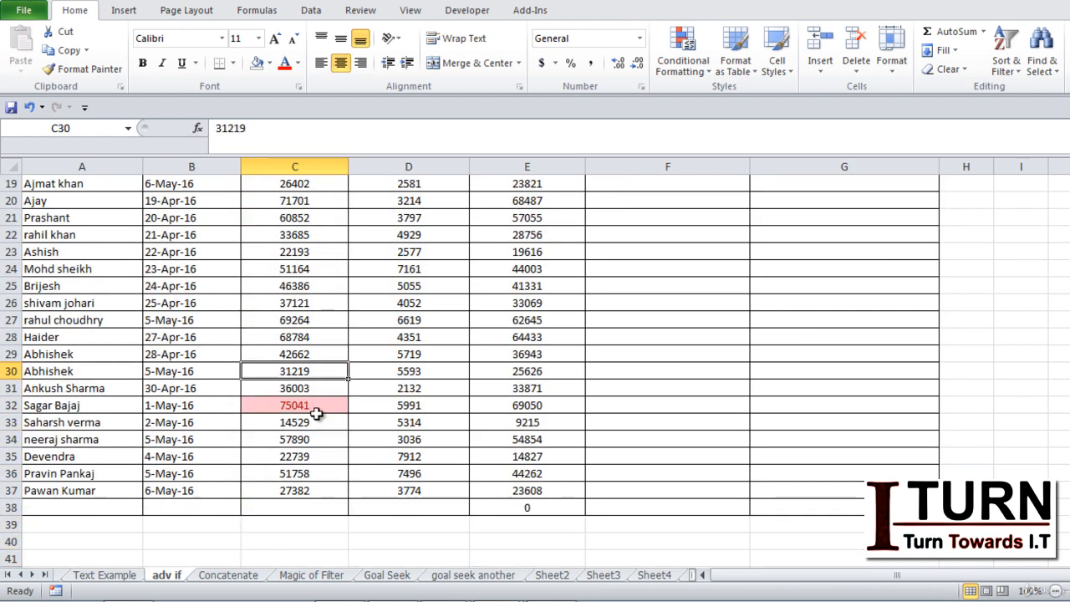
key(ctrl+Home)
key(Down)
key(Right)
key(Right)
key(Down)
key(Down)
key(Down)
key(Down)
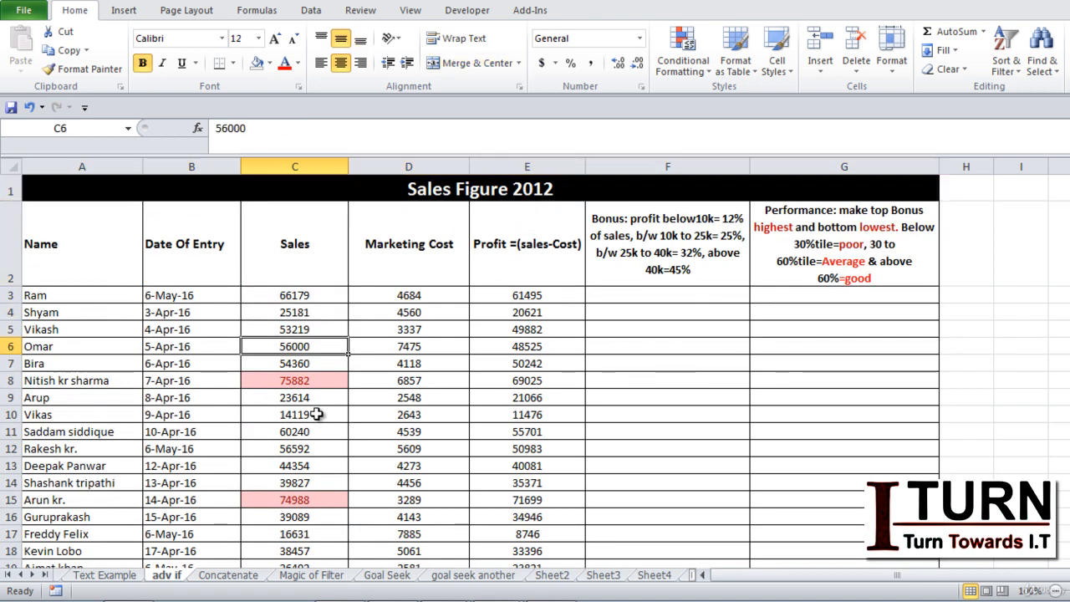
Step: Undo the Top 10% rule and select all the Sales values from C3 down to the last entry
key(Up)
key(Up)
key(Up)
key(ctrl+shift+Down)
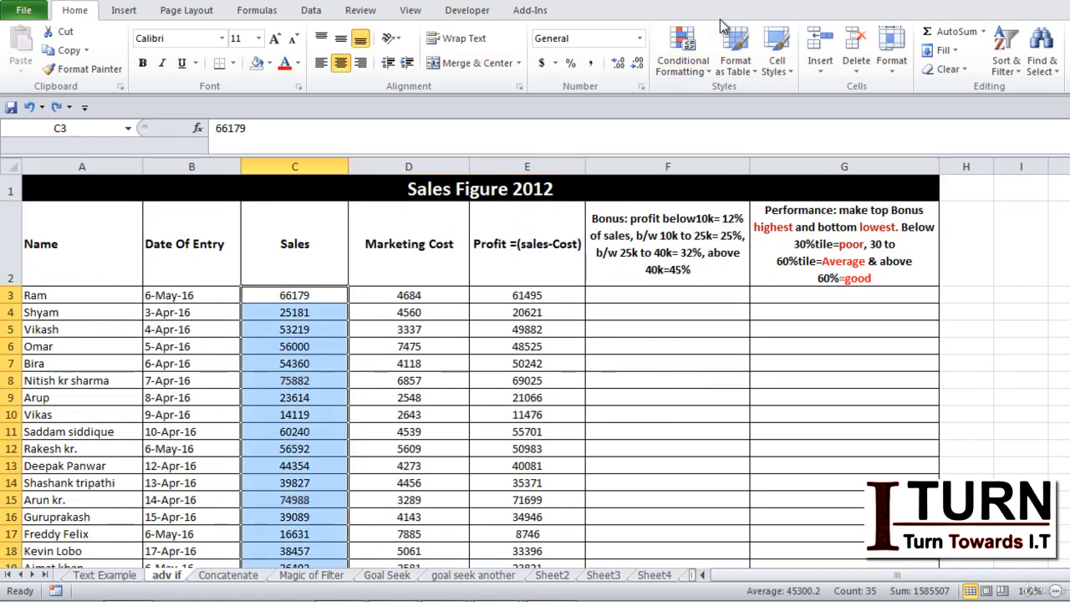
Step: Apply an Above Average rule with Light Red Fill with Dark Red Text to the selected Sales values, then undo it
click(683, 59)
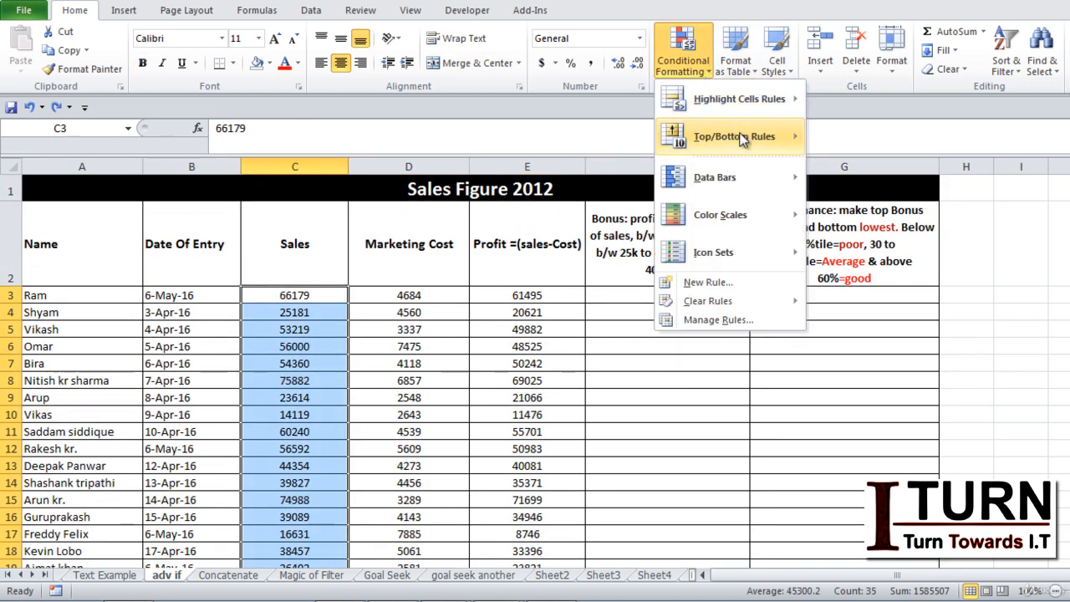
mouse_move(743, 141)
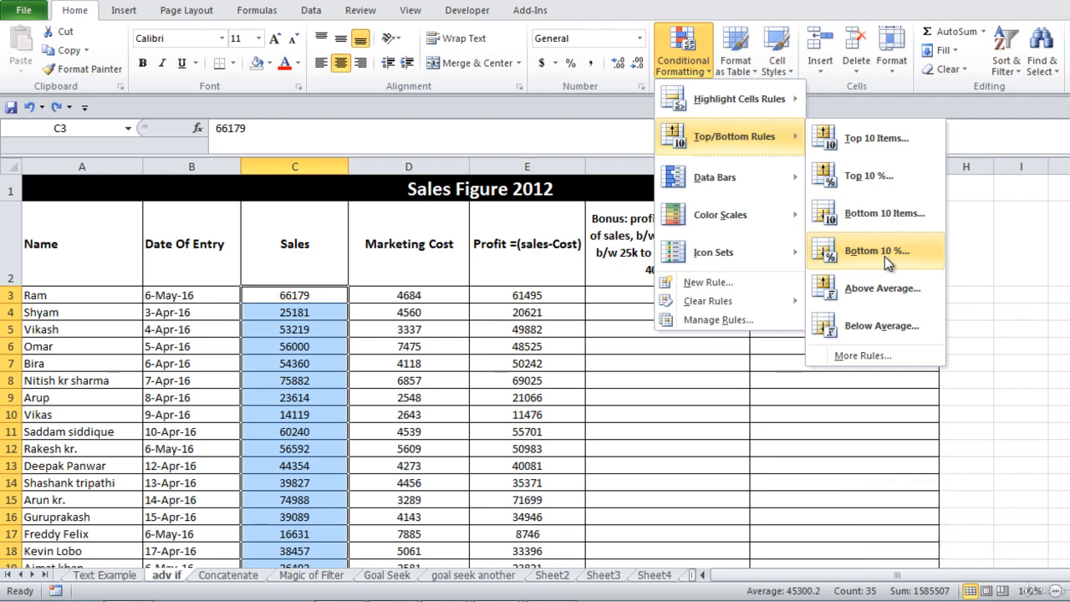
click(411, 383)
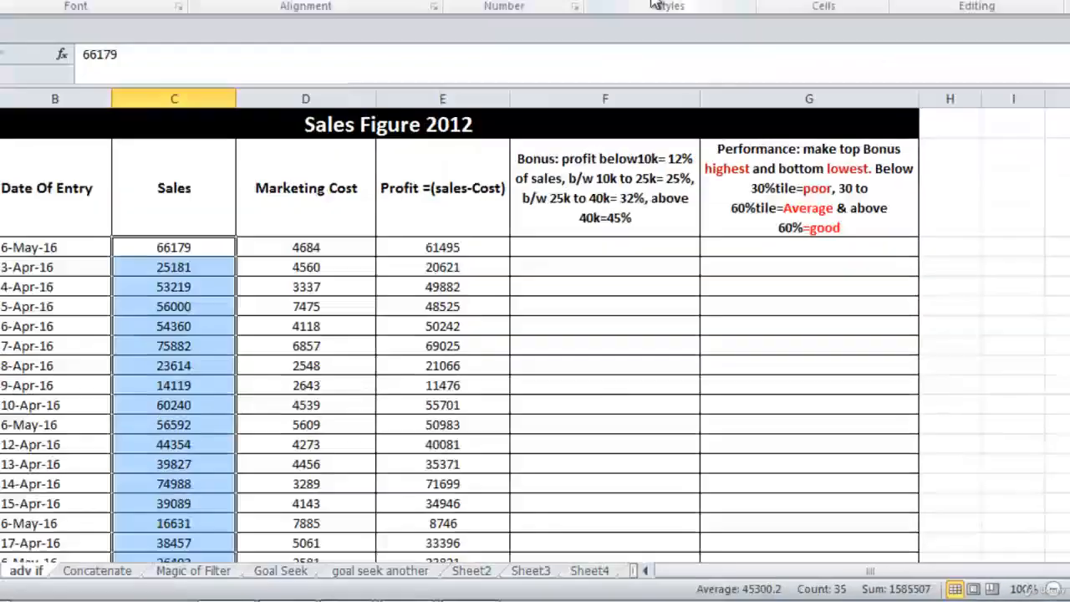
click(708, 74)
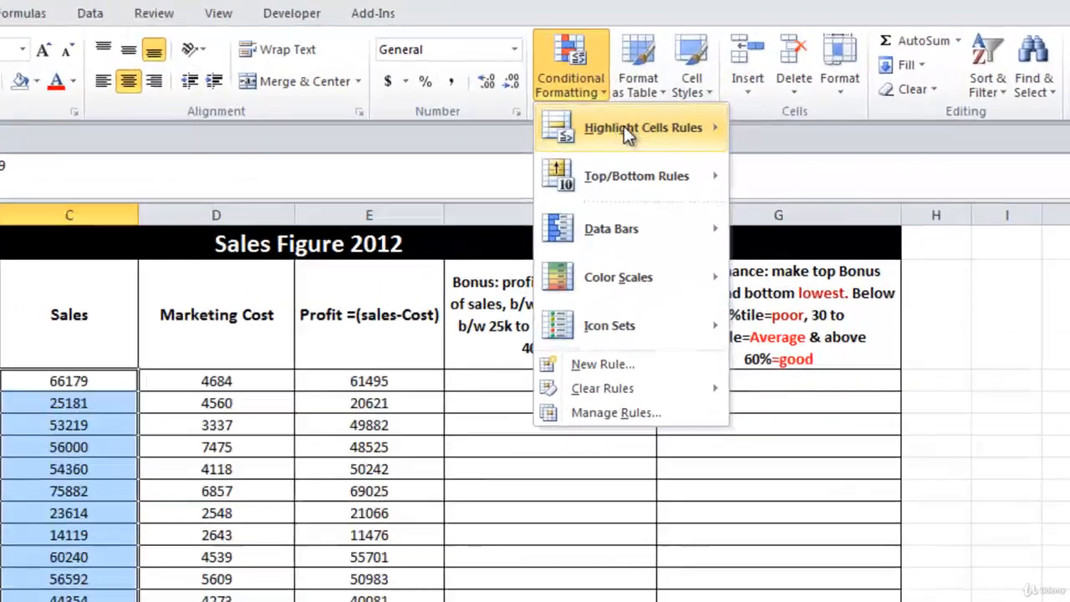
mouse_move(724, 99)
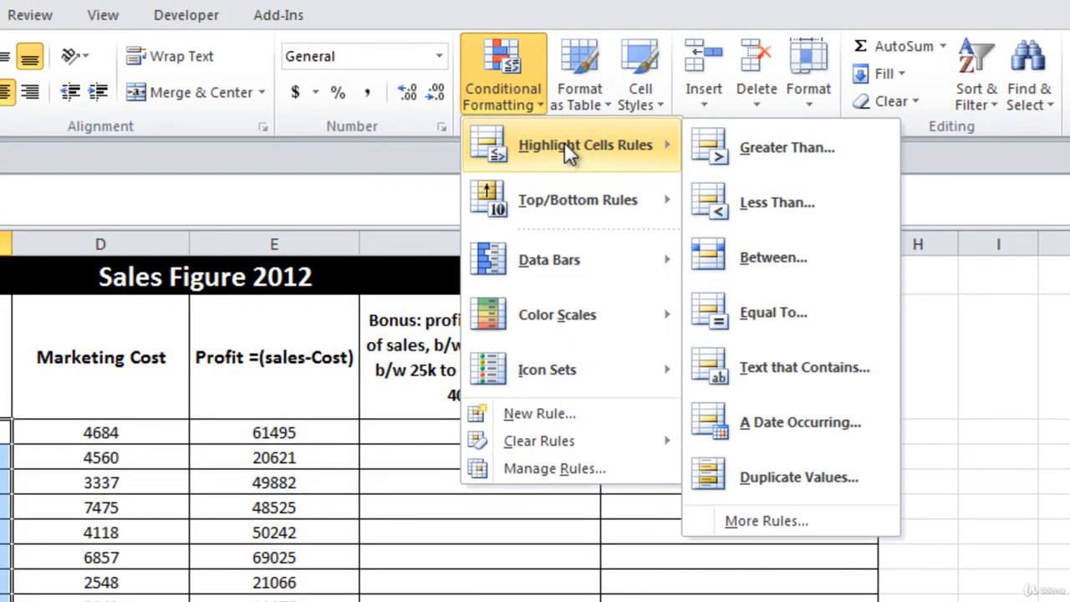
mouse_move(608, 205)
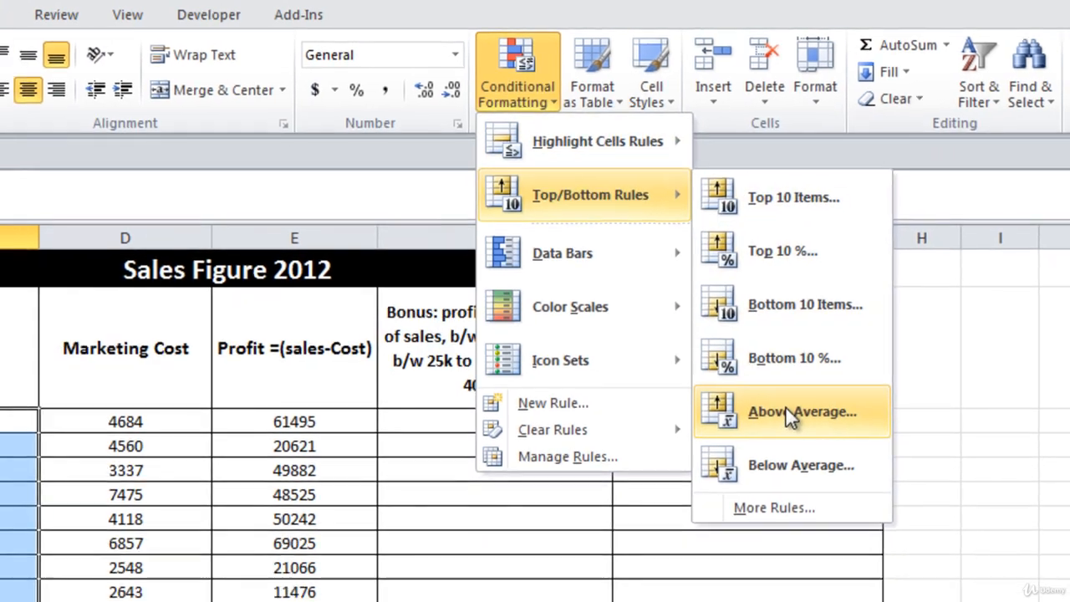
click(780, 423)
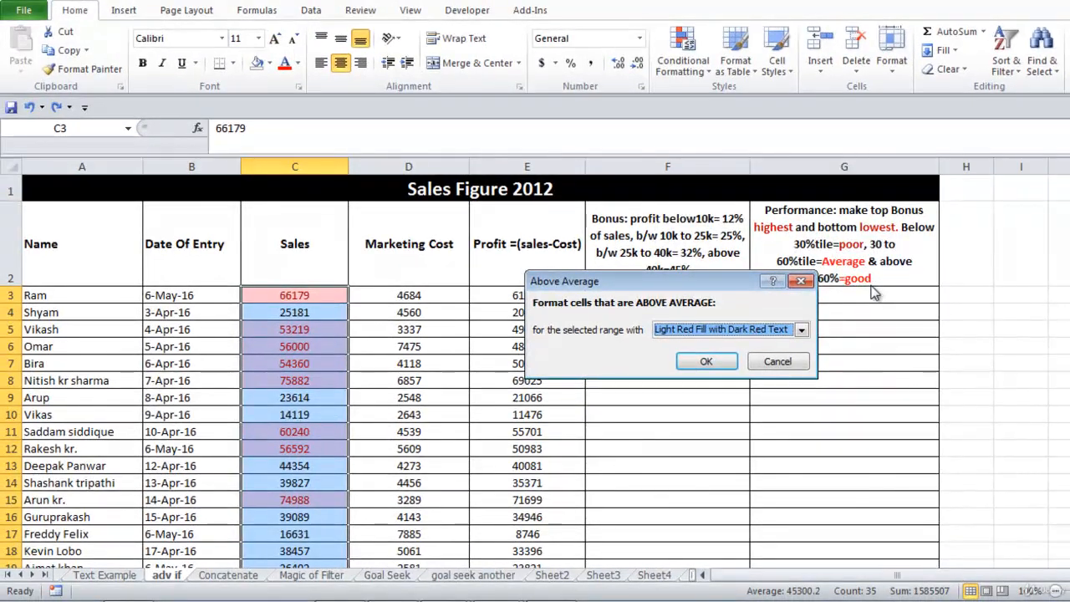
click(704, 361)
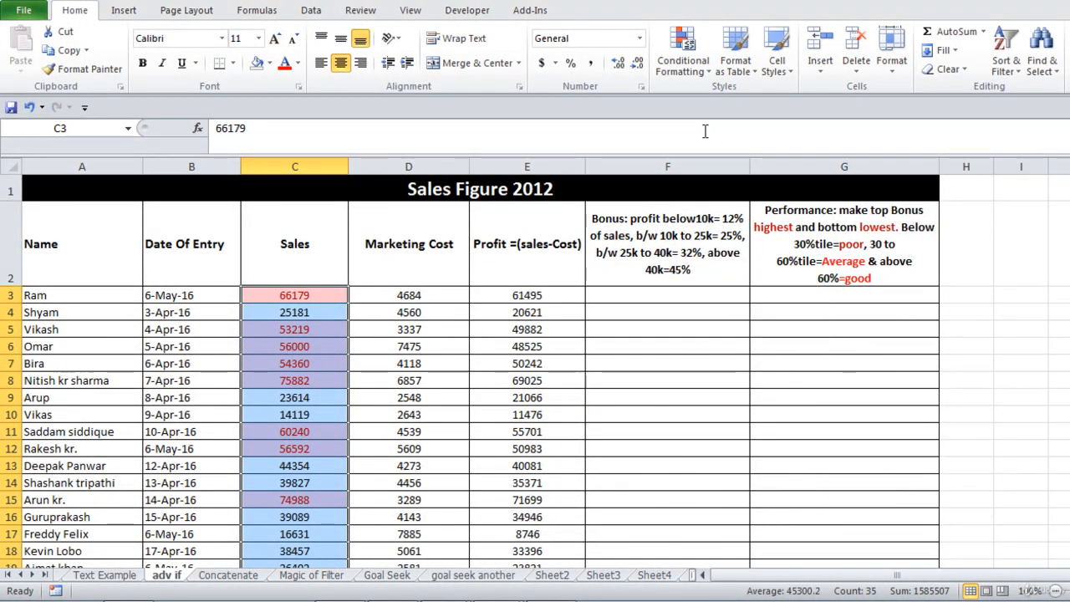
key(ctrl+z)
Step: Preview a Below Average rule with Light Red Fill with Dark Red Text on the selected Sales values, then cancel it
click(700, 73)
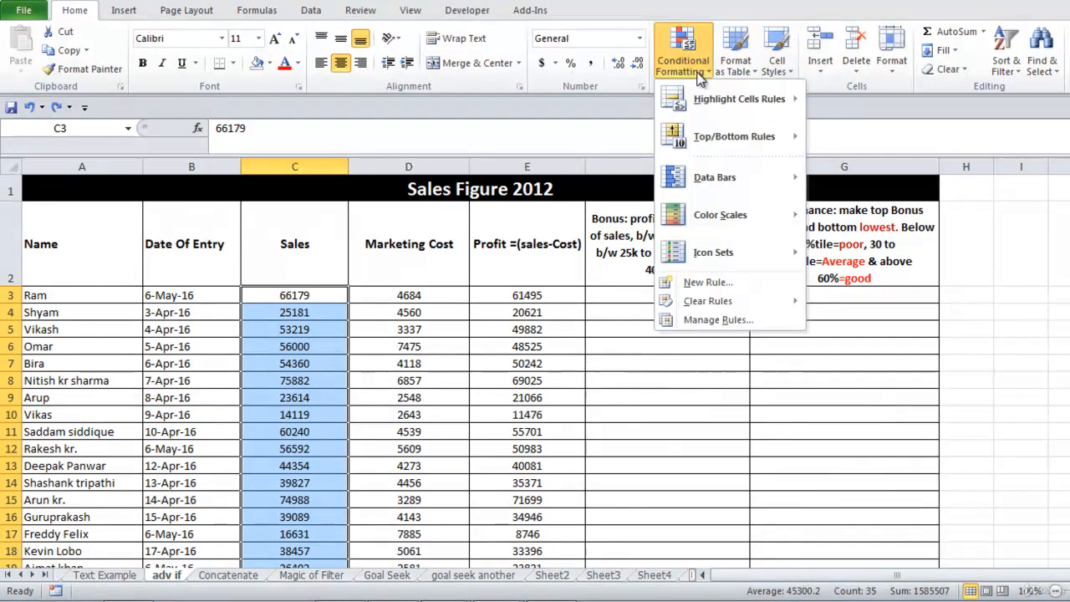
mouse_move(734, 136)
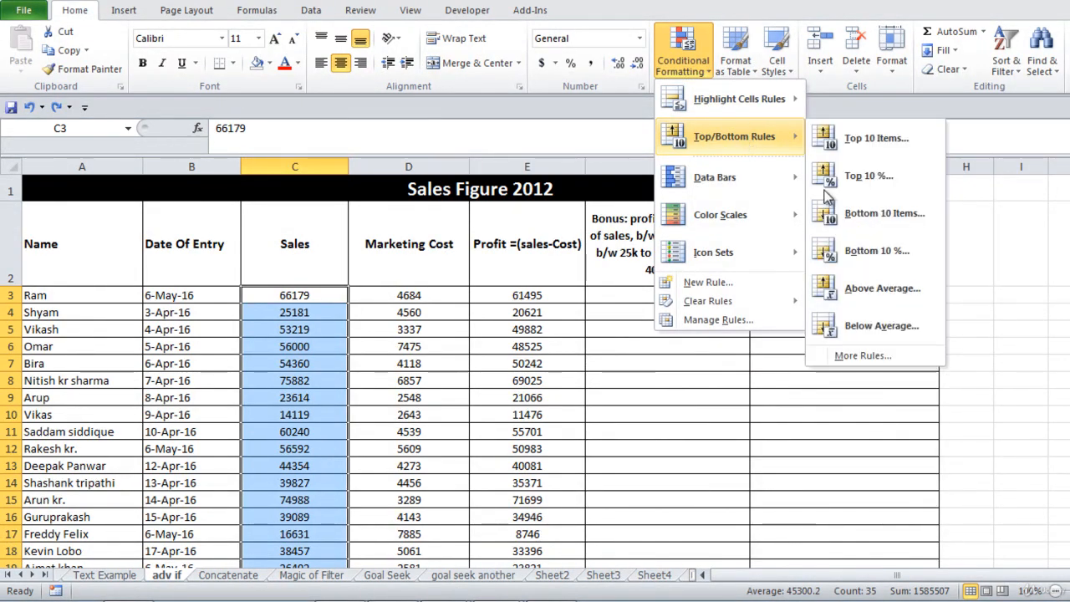
click(893, 331)
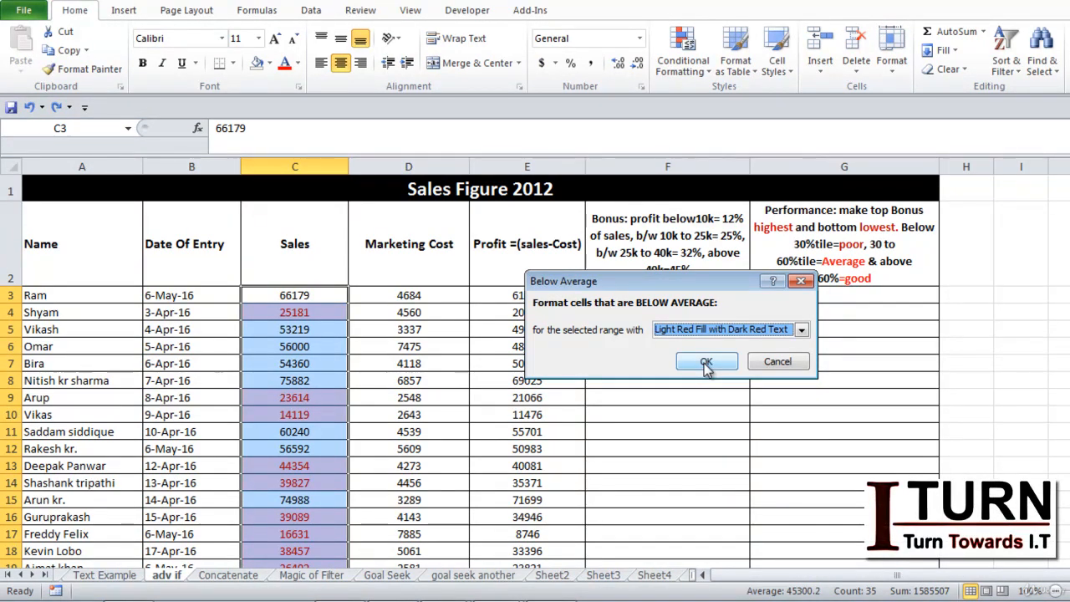
click(778, 361)
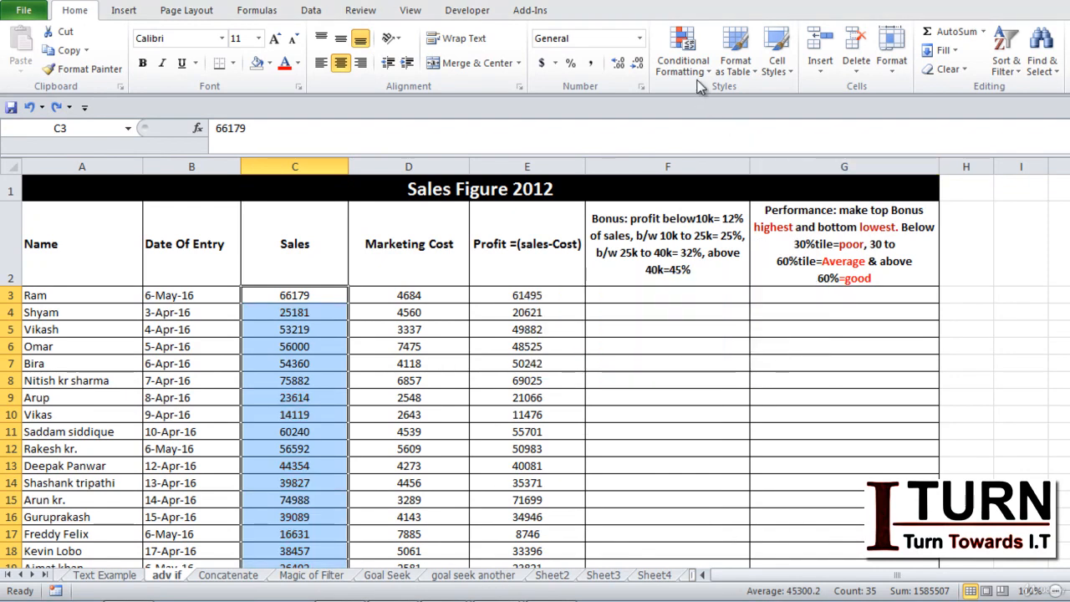
Step: Apply the gradient-fill Blue Data Bar to the selected Sales values and compare the bar lengths in several cells
click(683, 59)
mouse_move(701, 181)
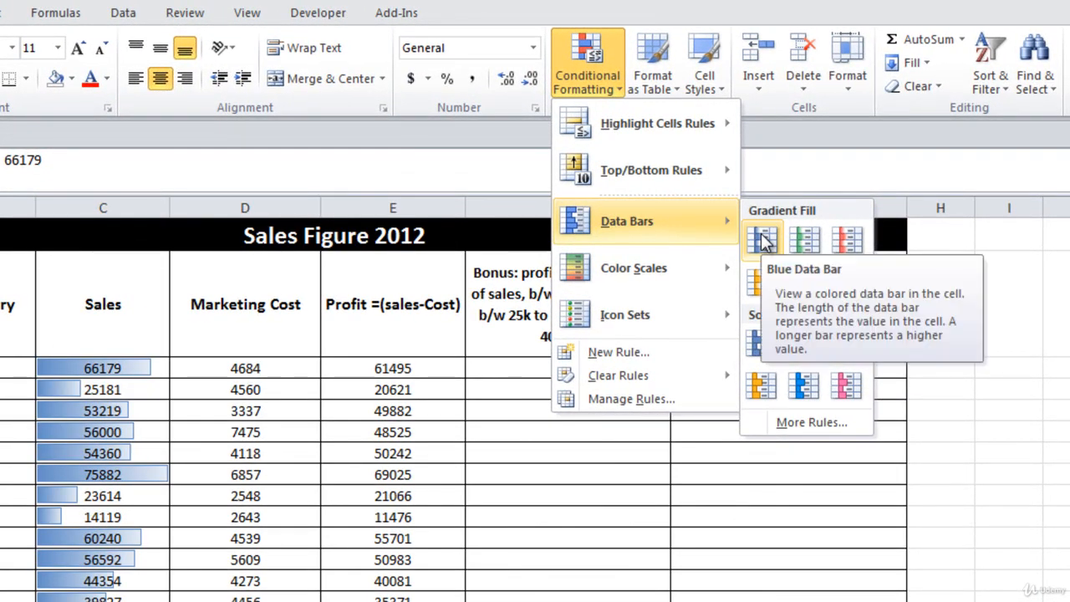
click(763, 240)
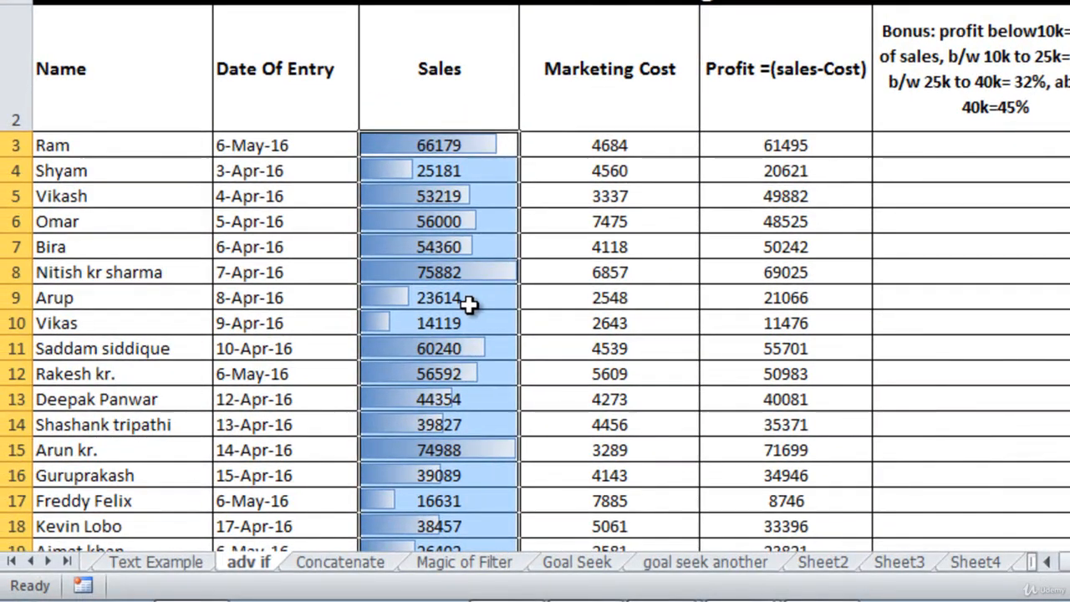
click(125, 499)
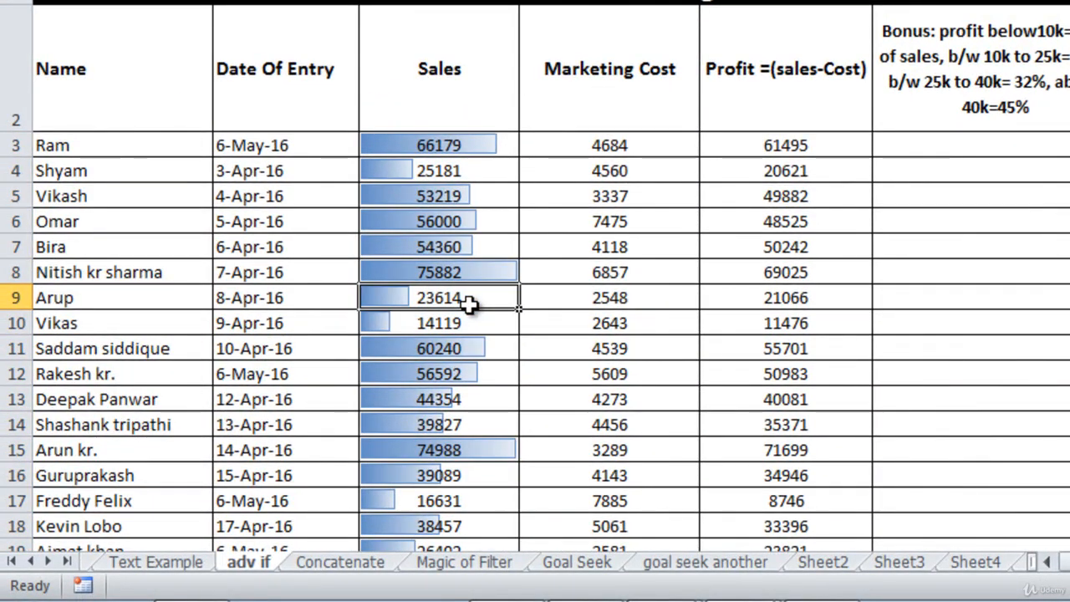
click(455, 224)
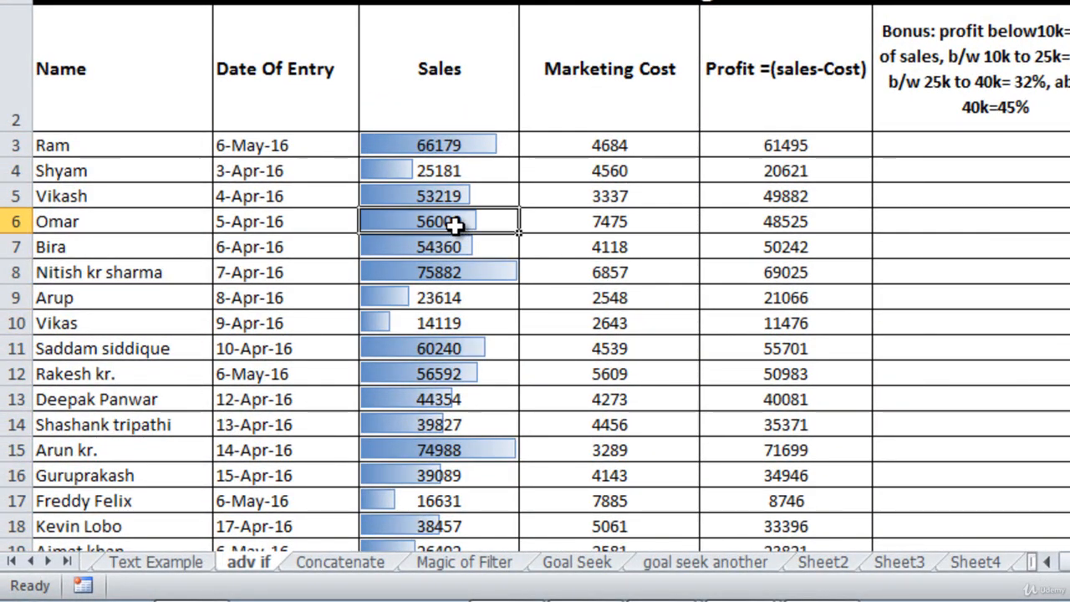
click(446, 272)
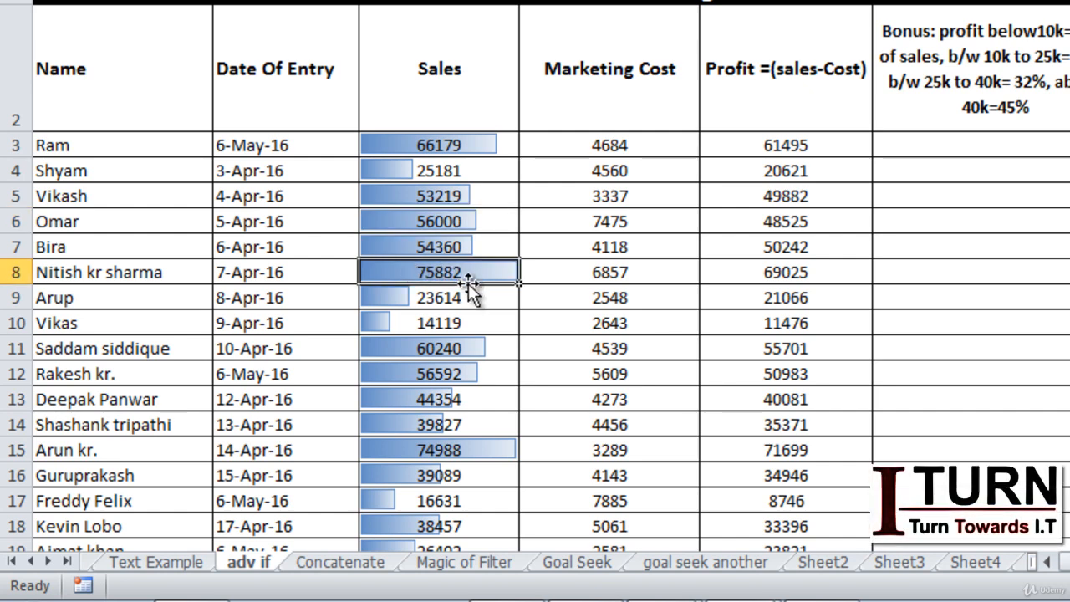
click(418, 294)
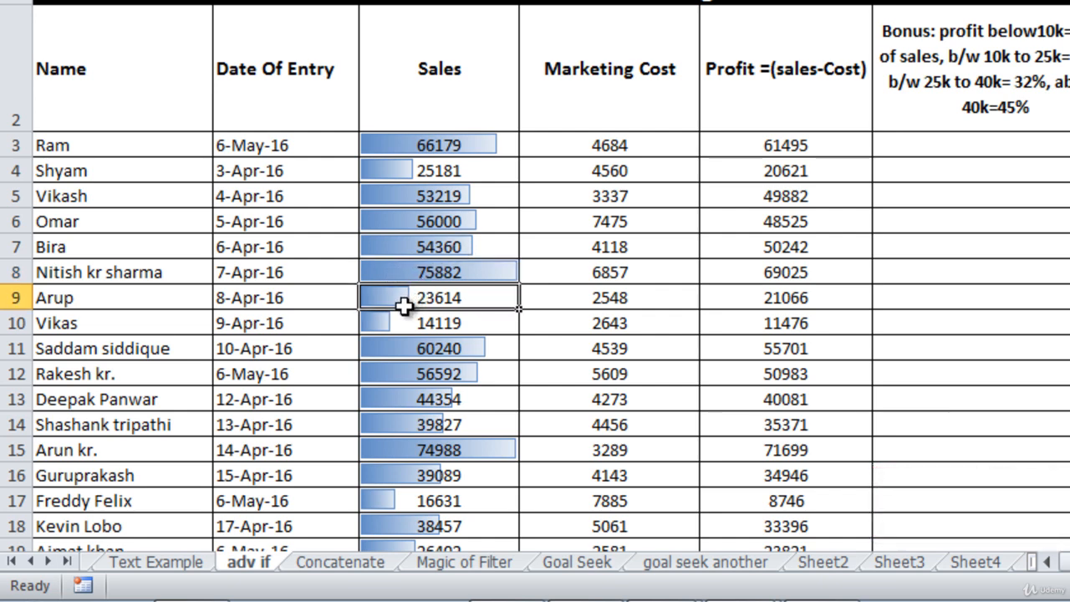
click(396, 315)
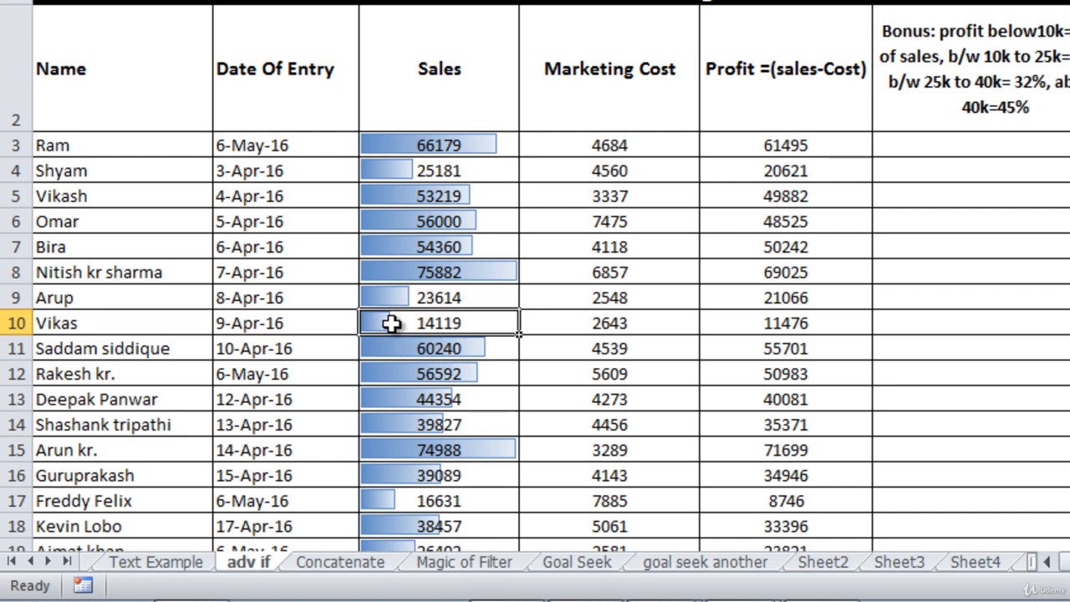
Step: Select the Sales values from C3 down to the last entry and clear the conditional formatting rules from them
click(452, 147)
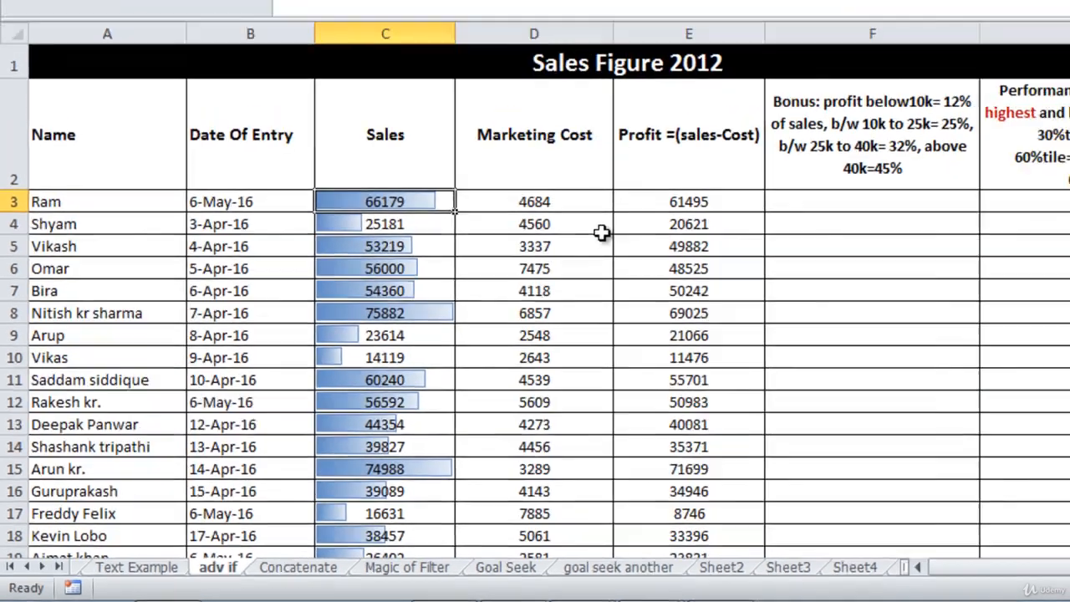
key(ctrl+shift+Down)
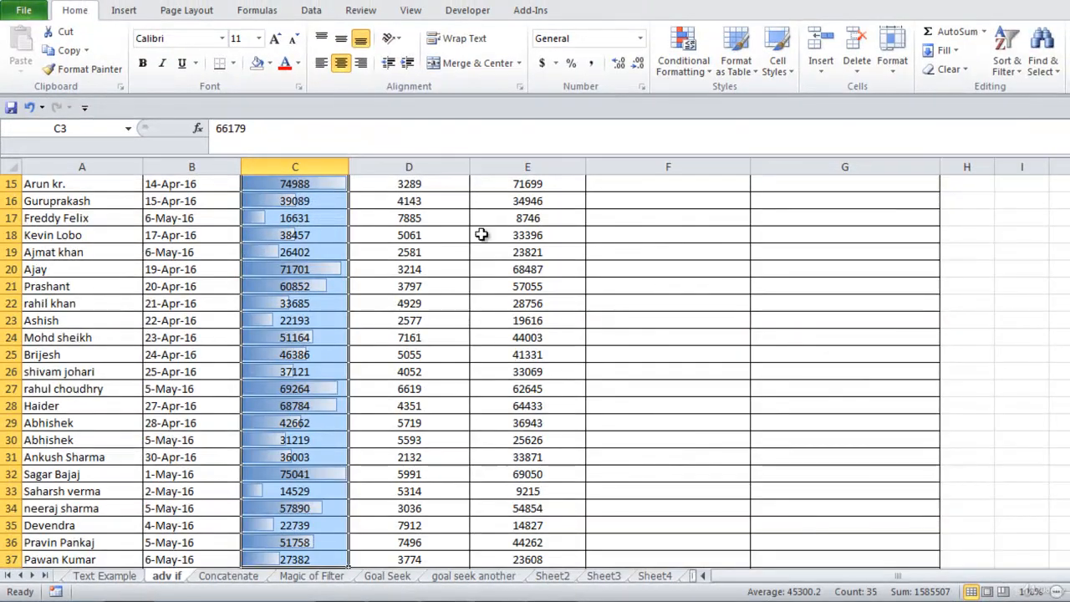
click(696, 73)
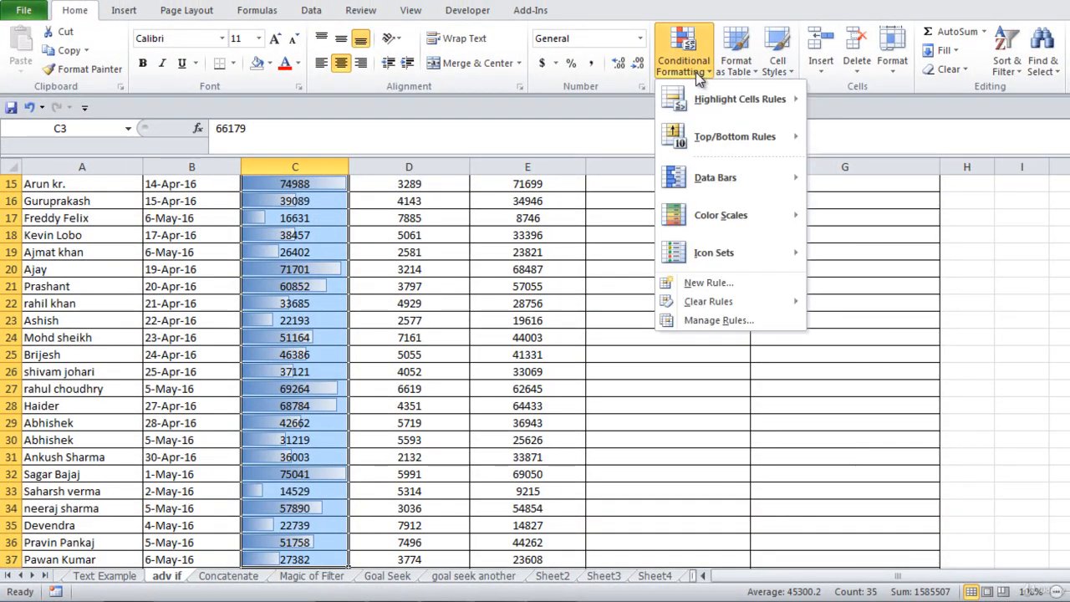
mouse_move(729, 302)
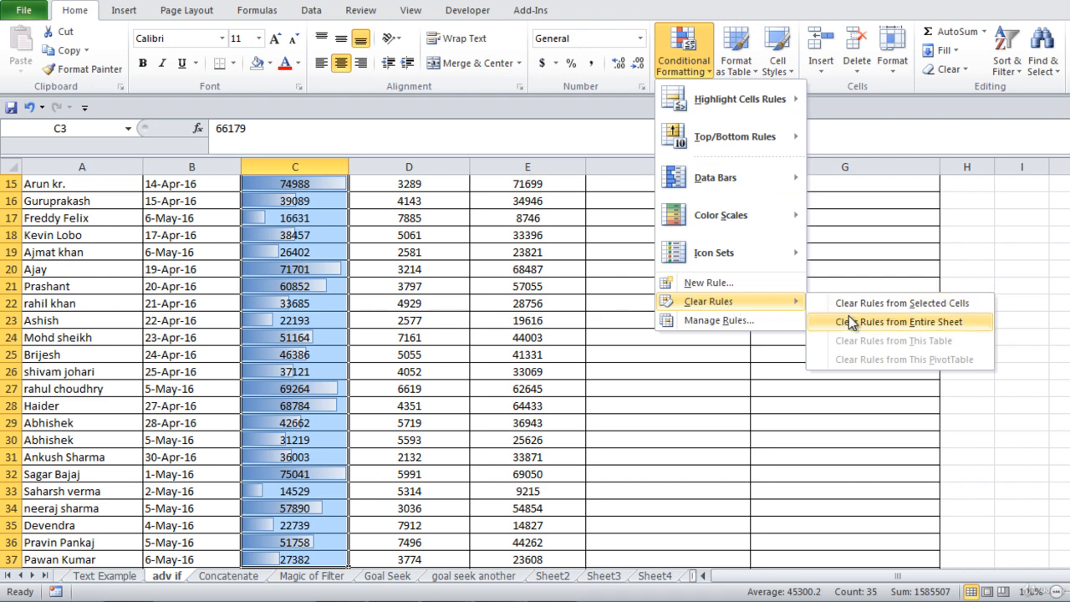
click(874, 303)
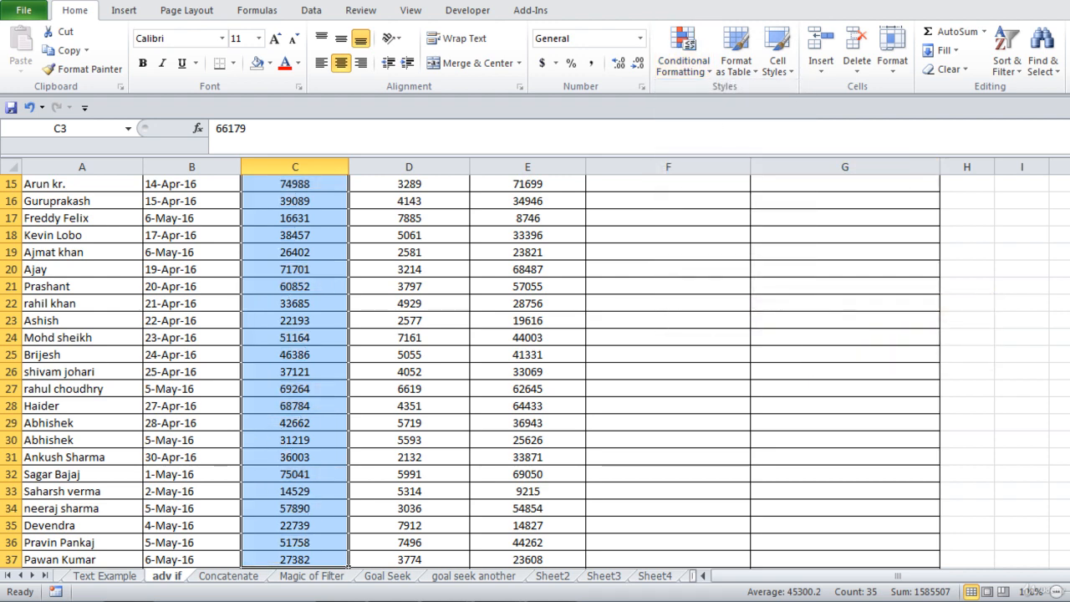
Step: Preview solid-fill orange data bars on the selected Sales values, then apply the Green - Yellow - Red Color Scale to them
scroll(535, 372, up, 5)
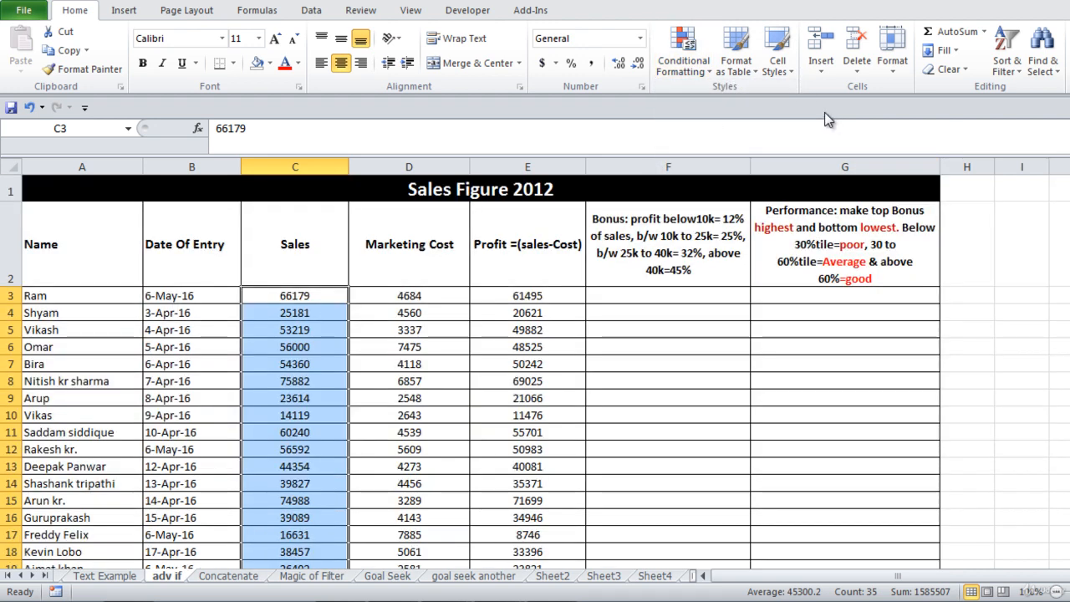
click(704, 76)
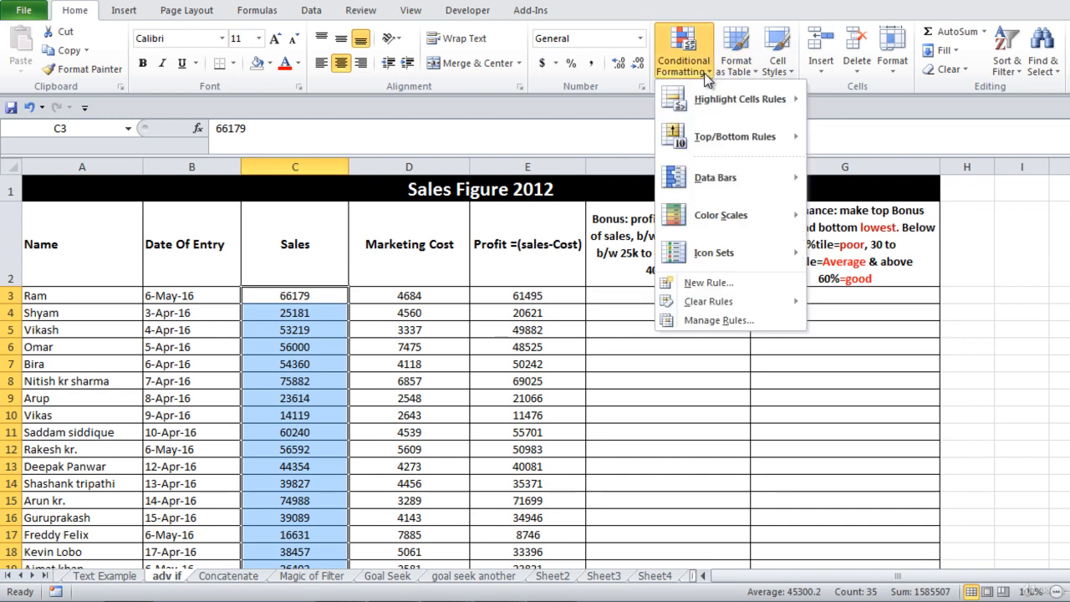
mouse_move(712, 182)
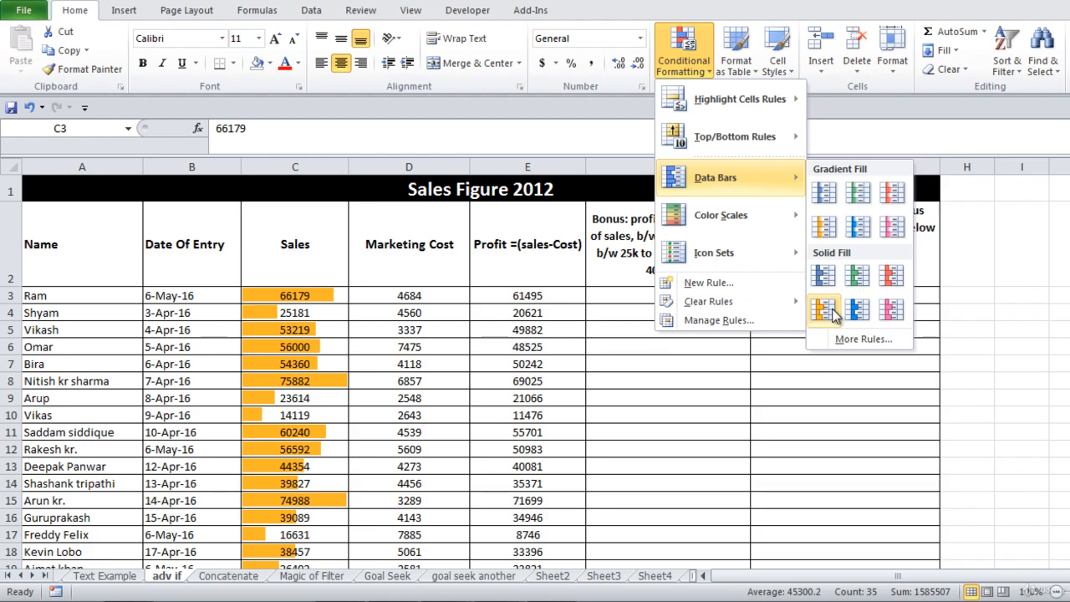
mouse_move(743, 222)
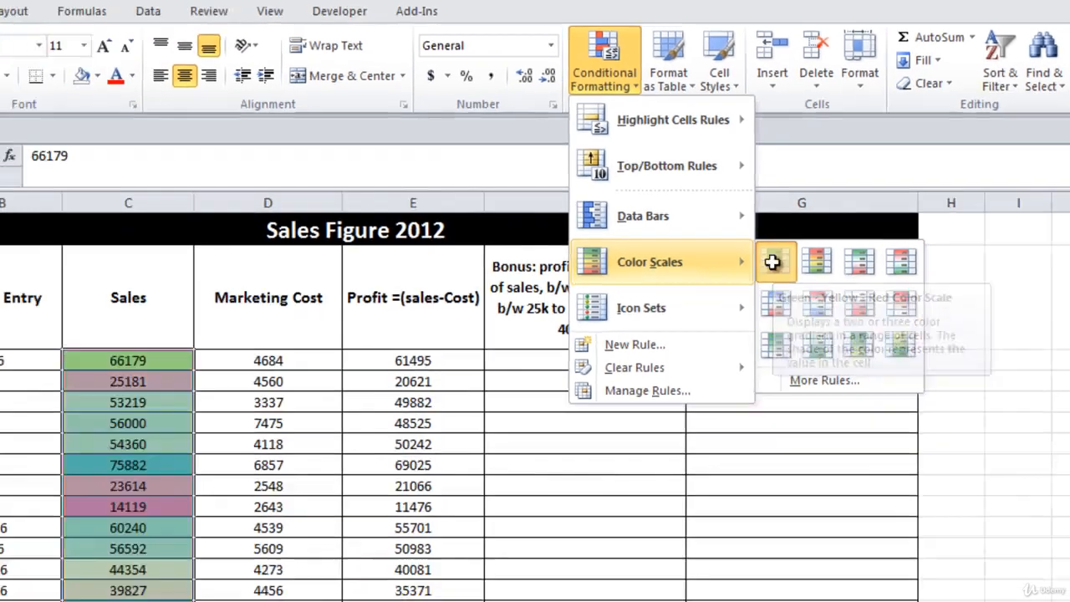
click(772, 262)
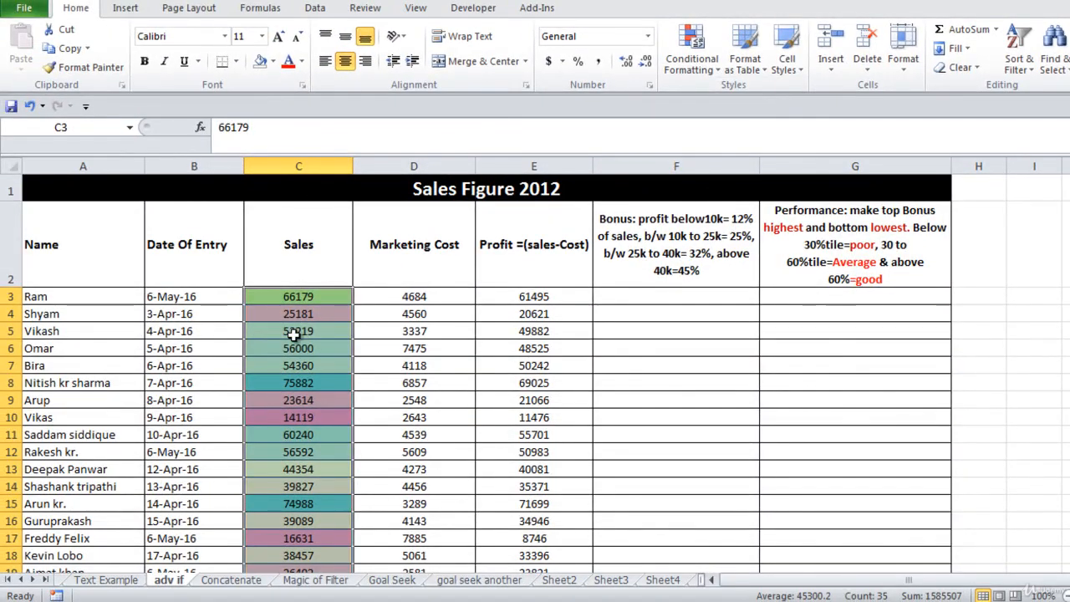
Step: Compare the colour shading of Sales cells such as C3, C10 and C13, then undo the color scale
click(125, 402)
click(133, 360)
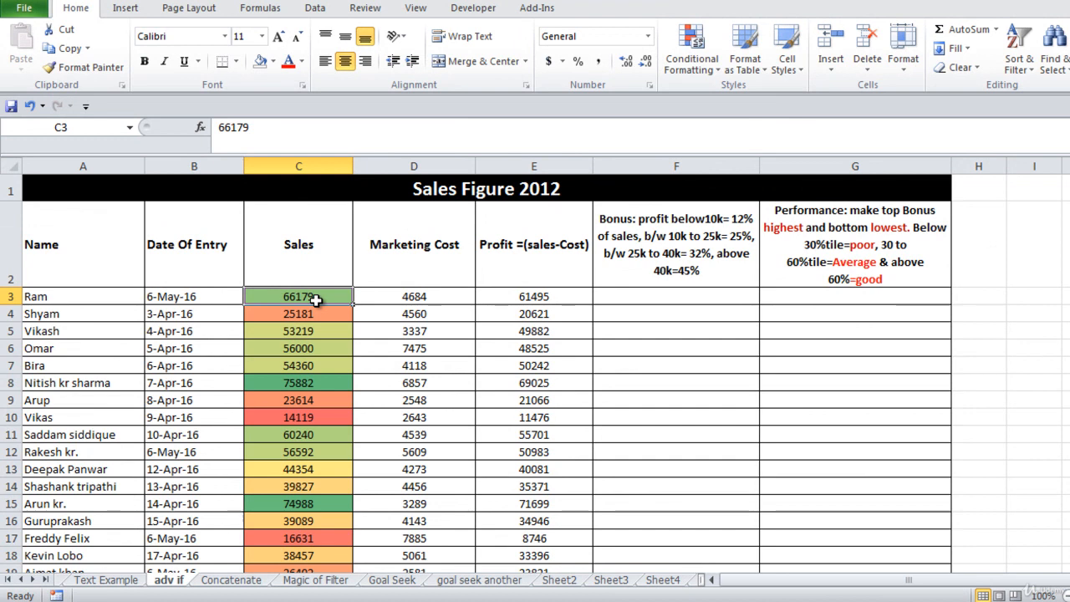
click(291, 416)
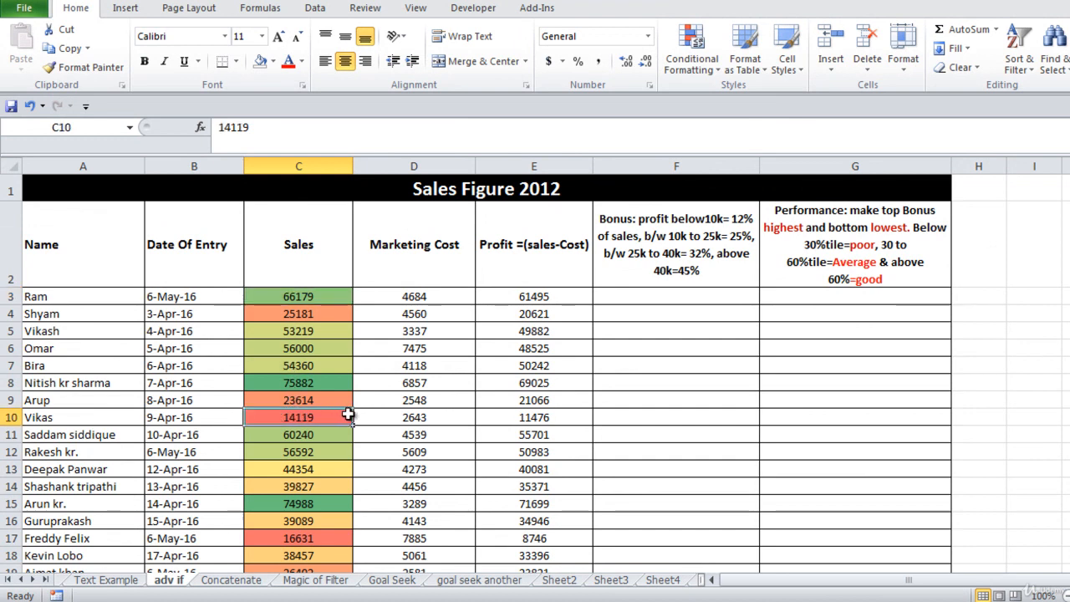
click(295, 474)
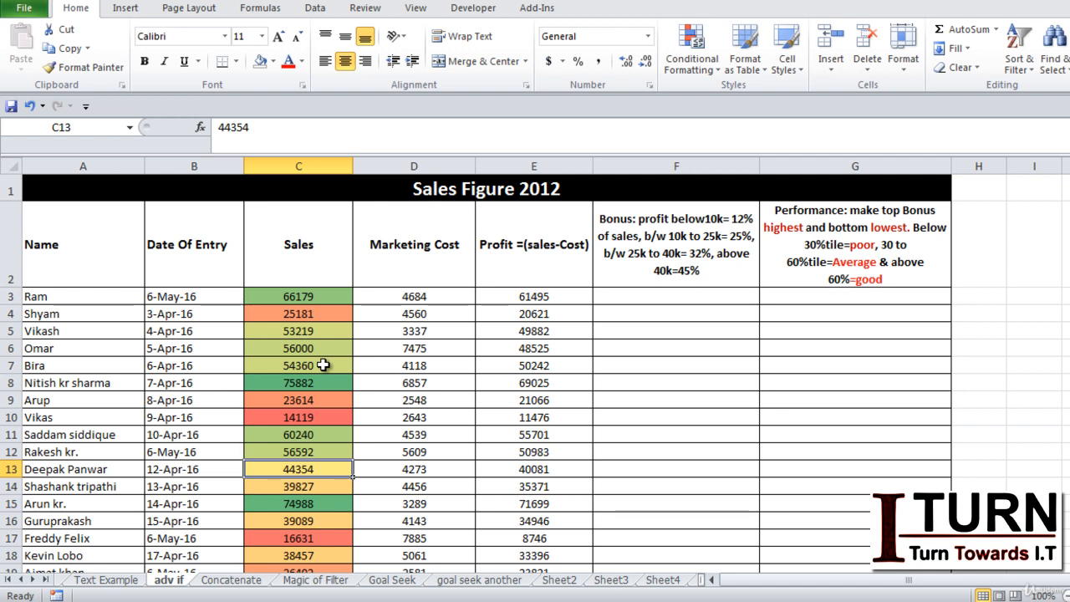
key(ctrl+z)
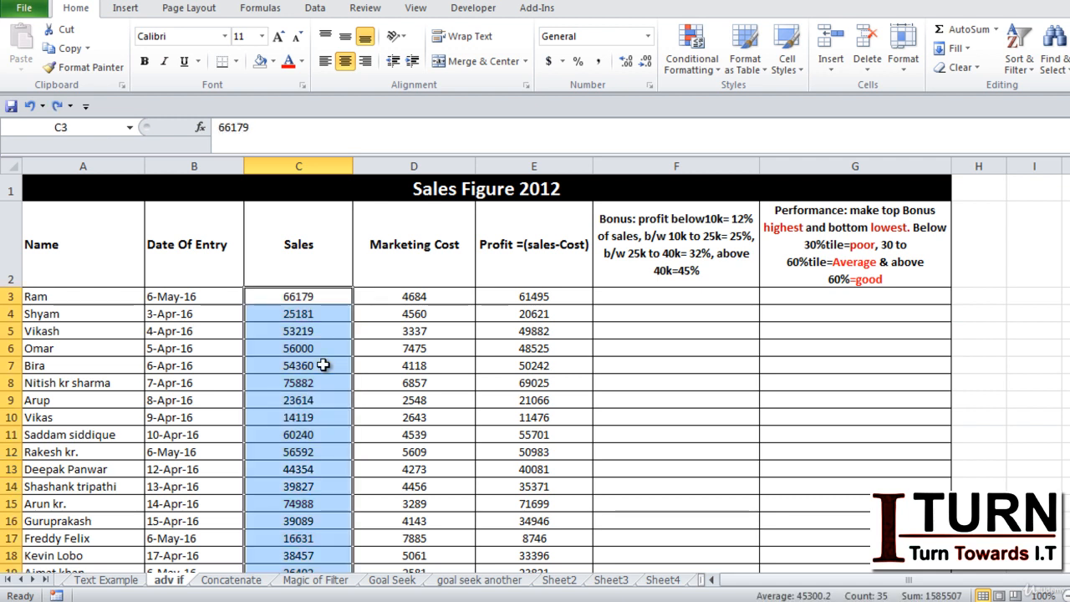
Step: Try the Green - White Color Scale on the selected Sales values, check the shading of C9 and C10, then undo it
click(713, 70)
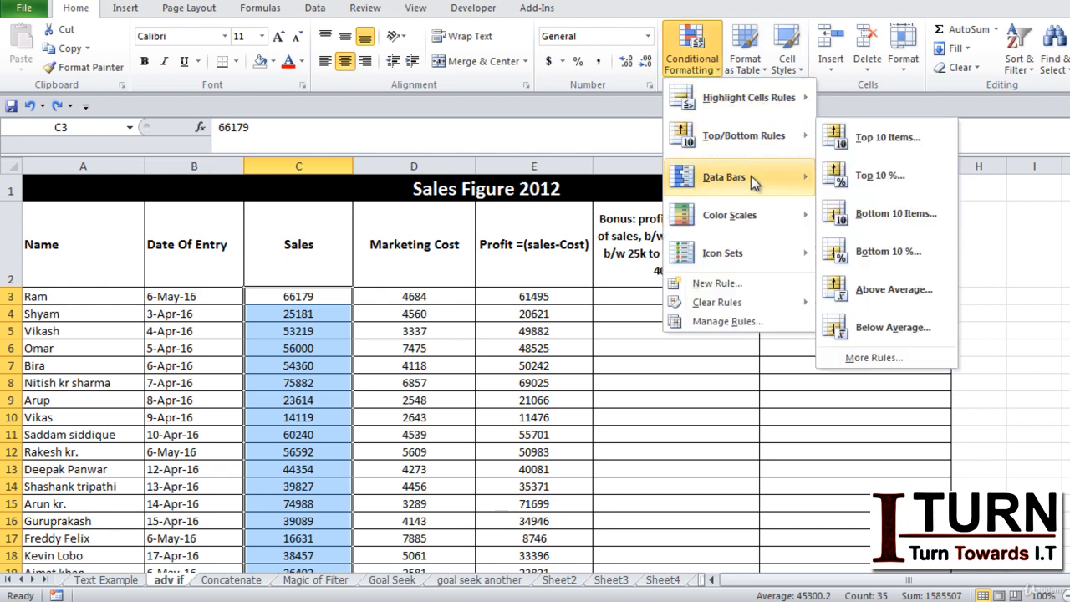
mouse_move(750, 213)
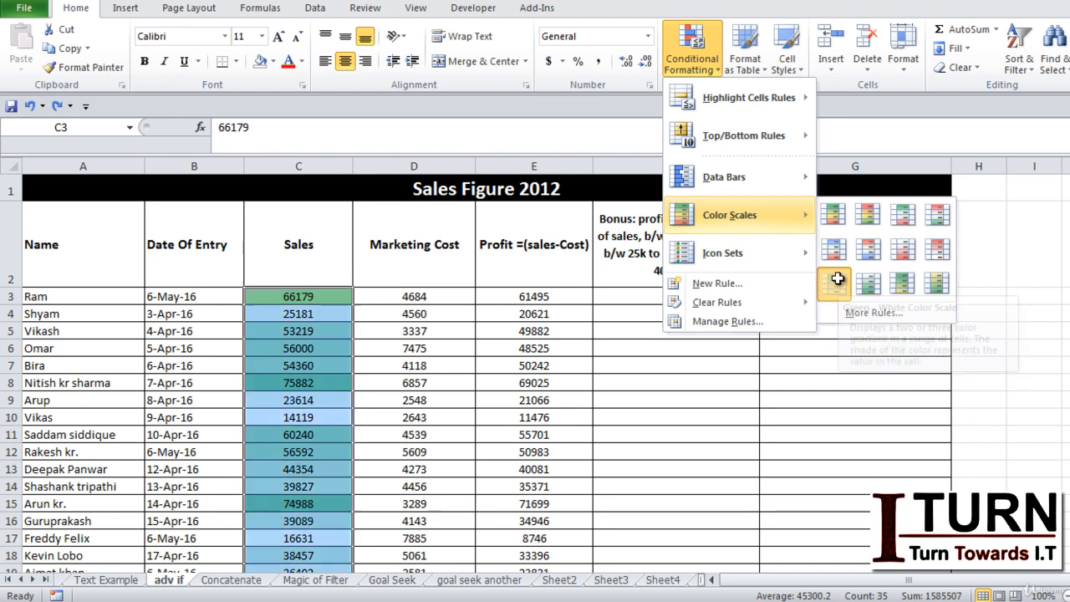
click(839, 284)
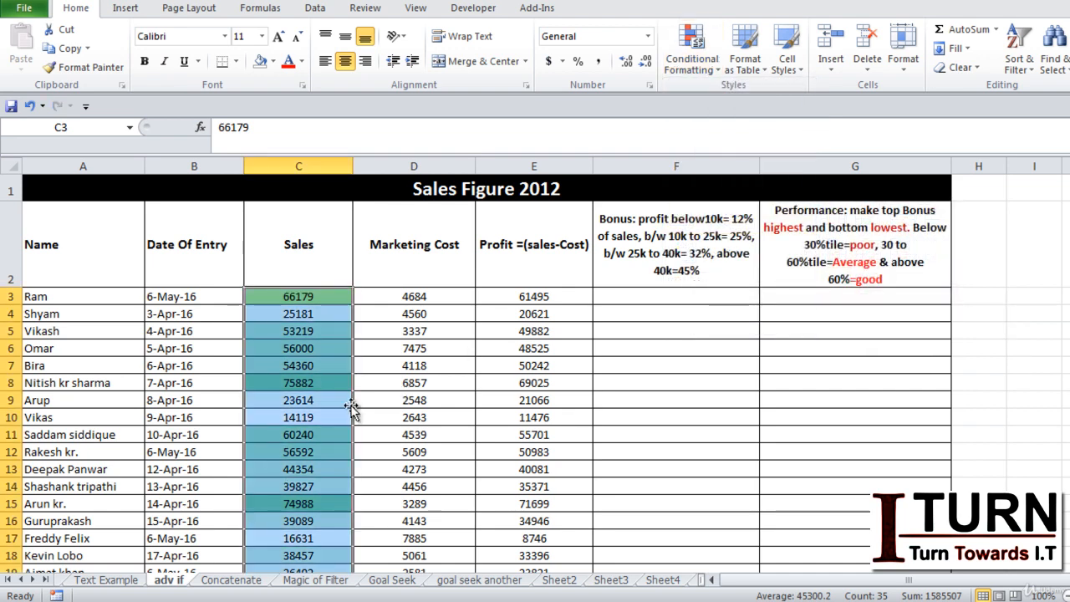
click(306, 413)
click(305, 399)
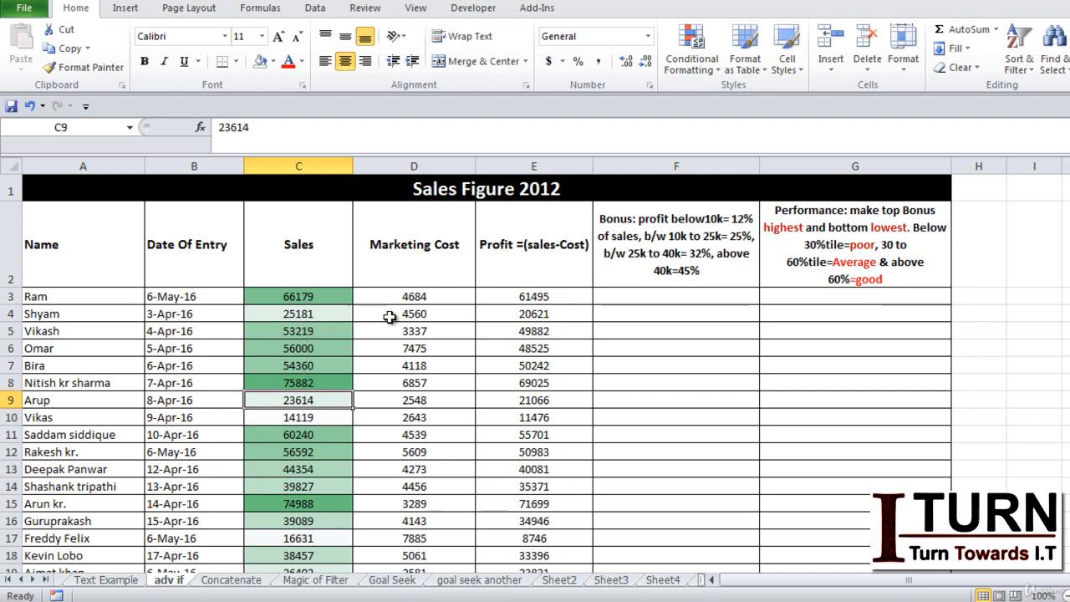
key(ctrl+z)
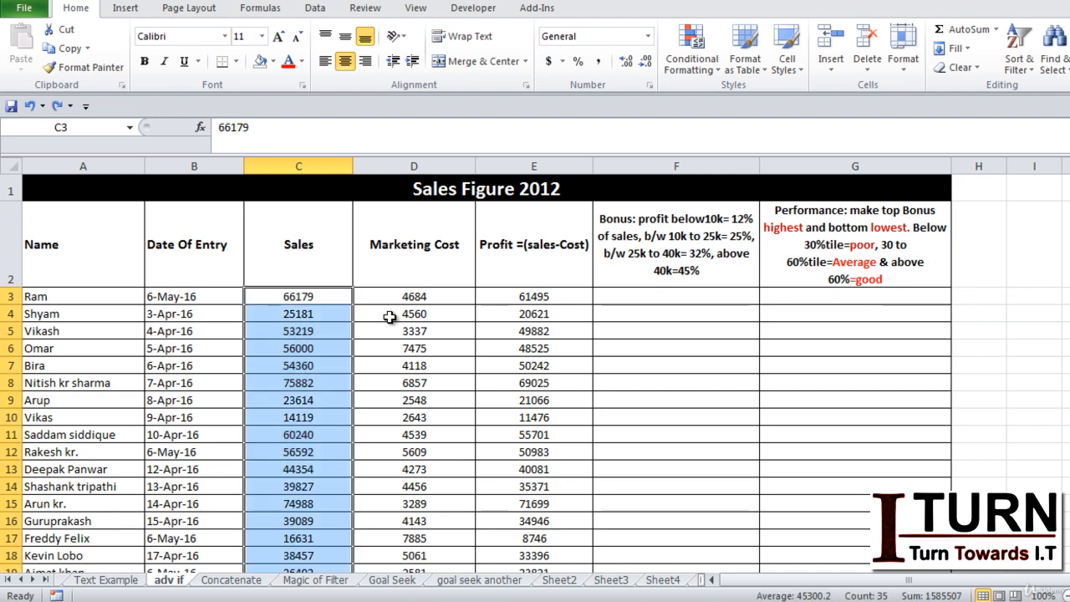
Step: Apply the Green - White Color Scale to the selected Sales values and add the 4 Ratings icon set to them
click(699, 71)
mouse_move(762, 226)
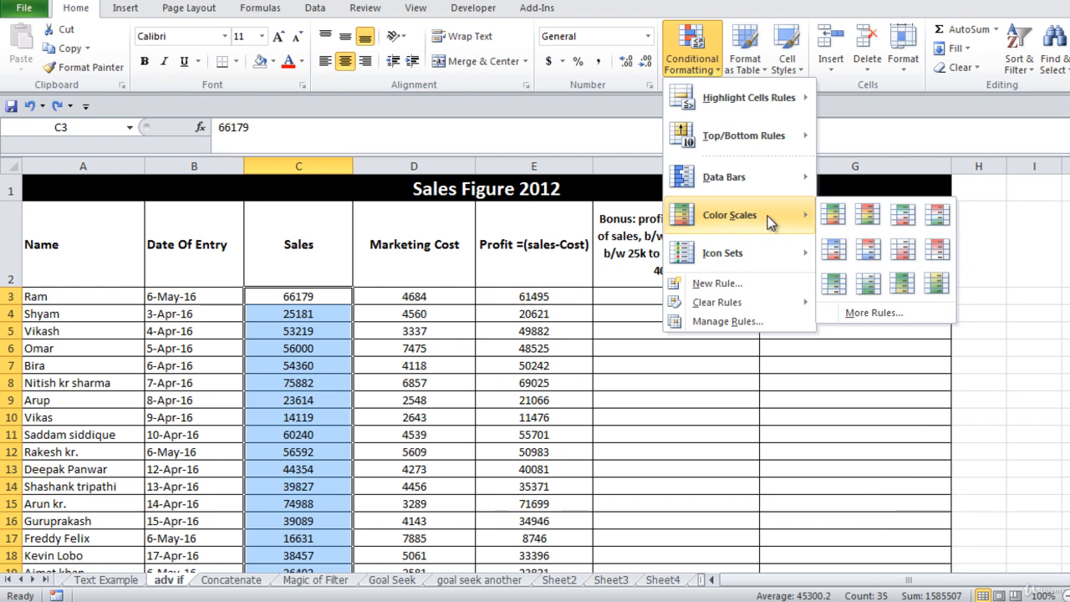
click(832, 284)
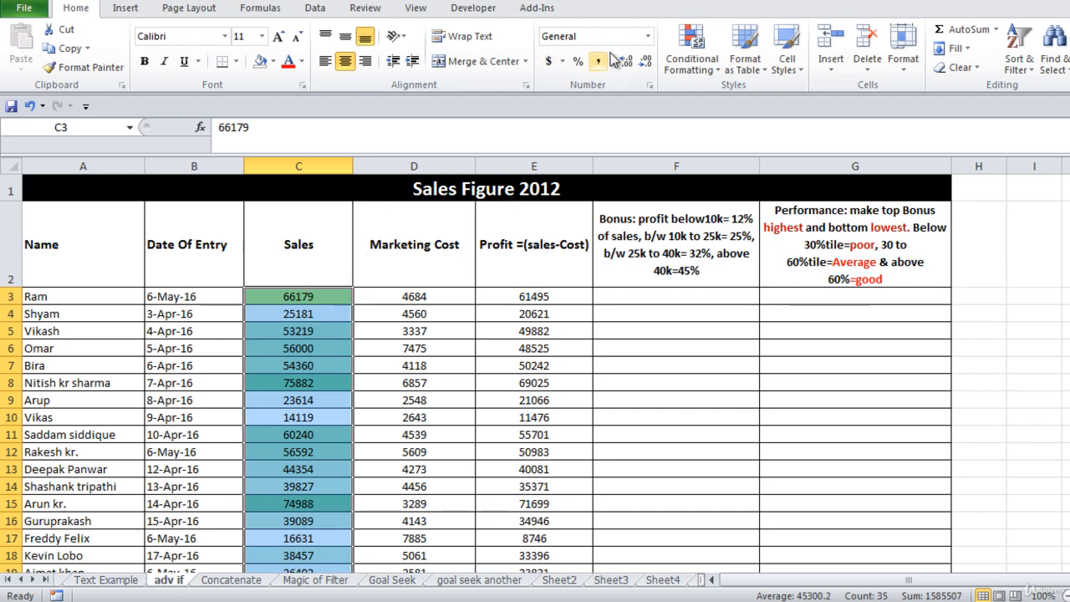
click(690, 74)
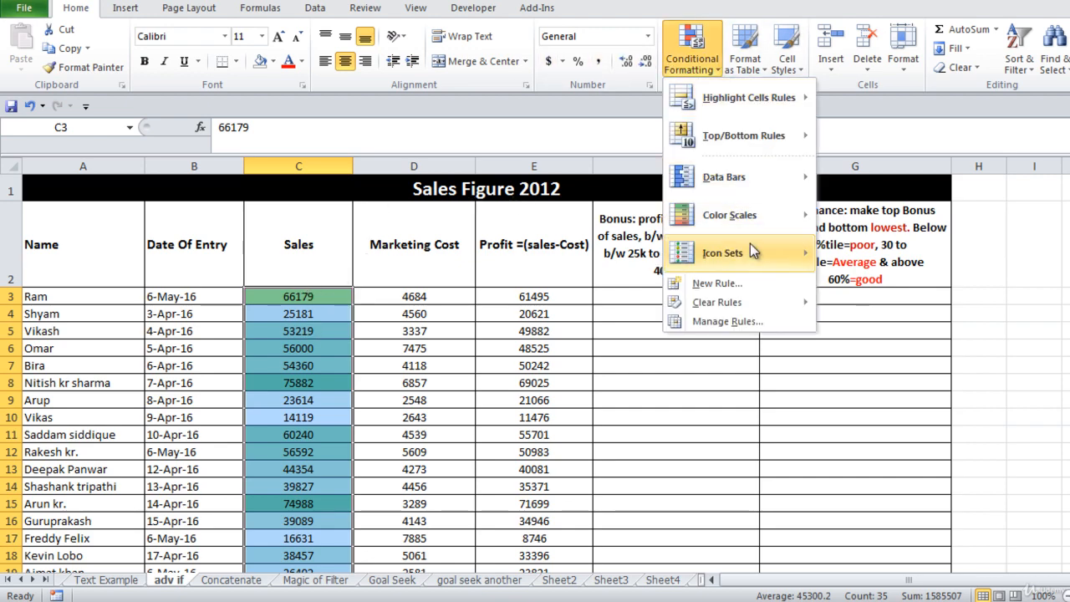
mouse_move(725, 252)
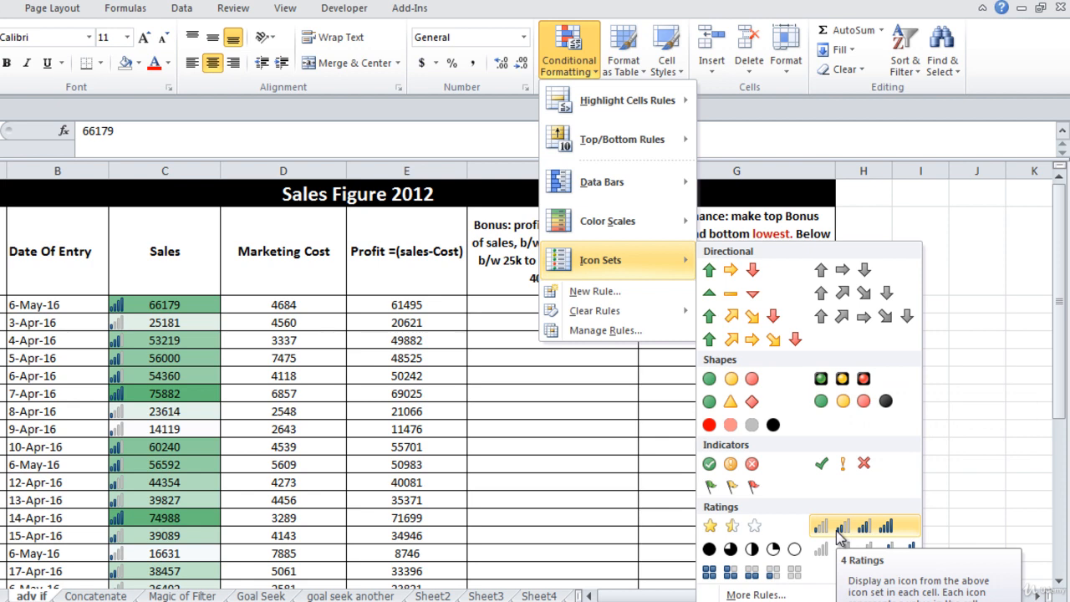
click(840, 527)
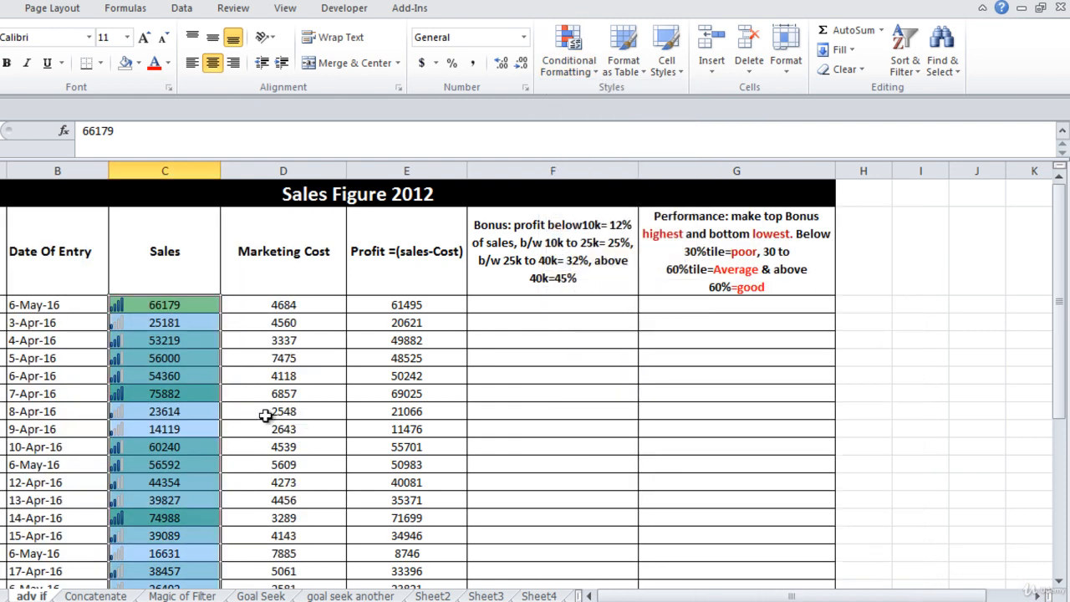
Step: Compare the rating icons in Sales cells C8, C9 and C3, then look through the available icon sets without applying another
click(167, 394)
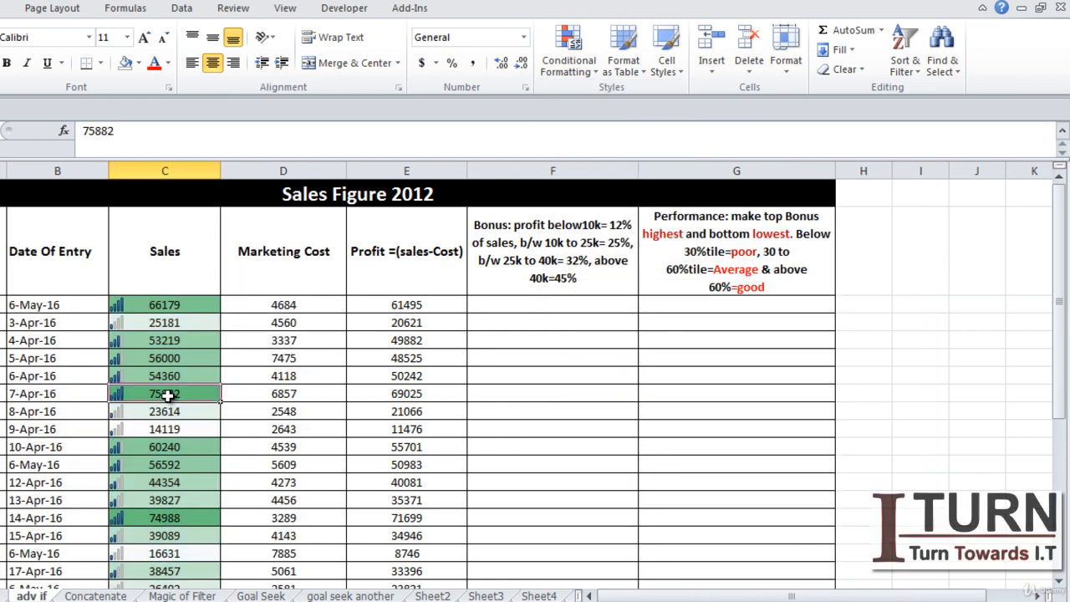
click(130, 412)
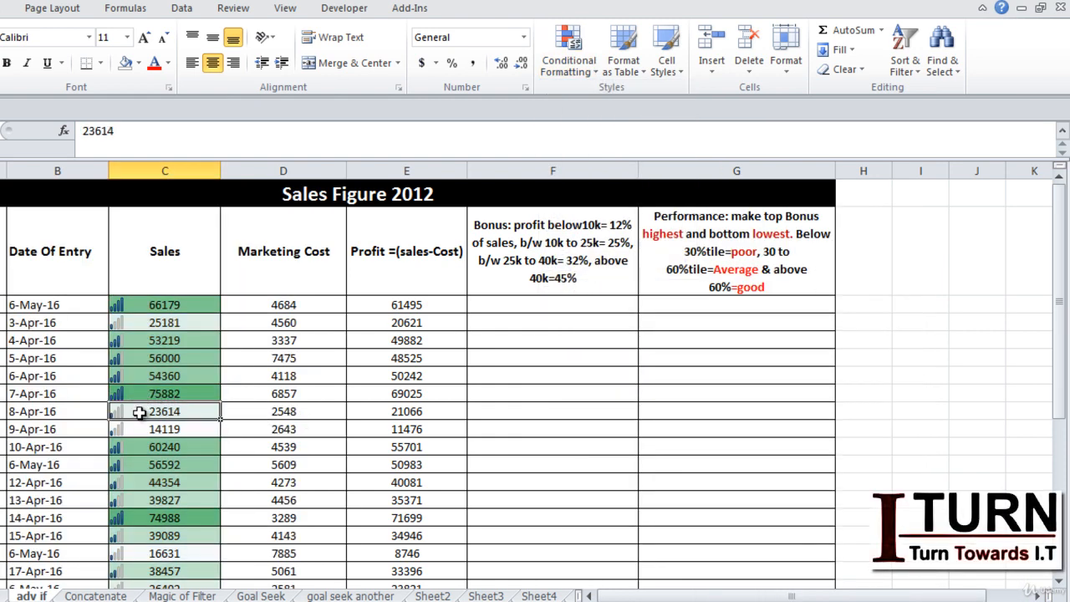
click(175, 306)
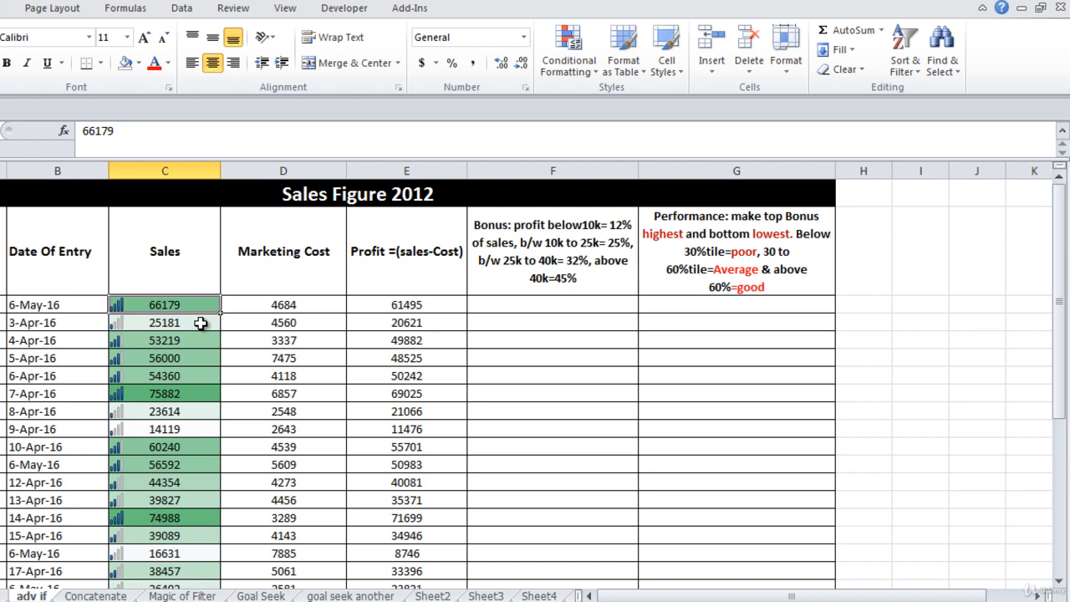
click(583, 77)
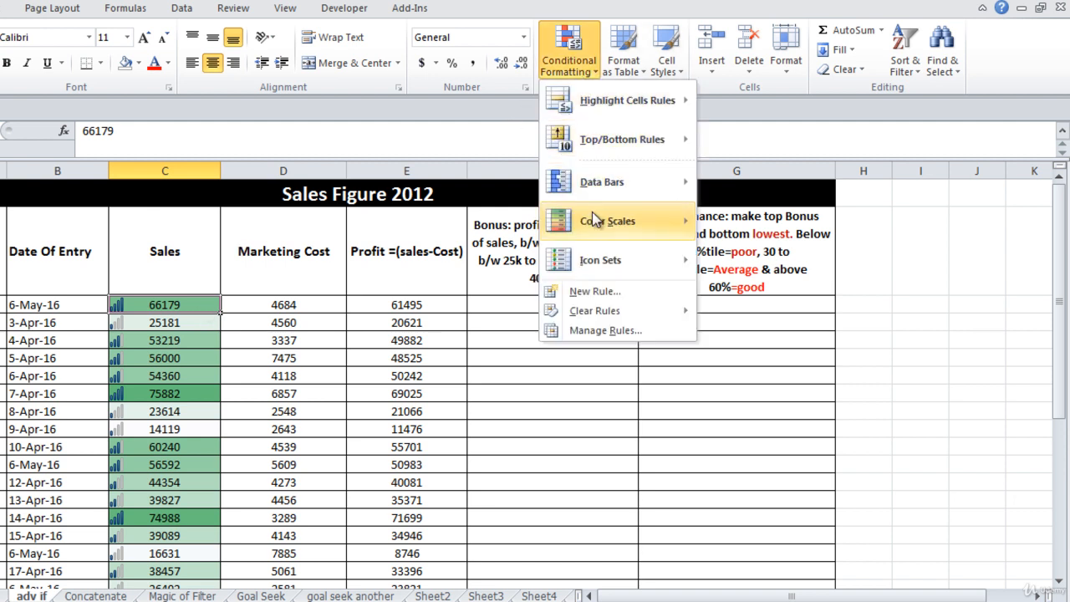
mouse_move(602, 260)
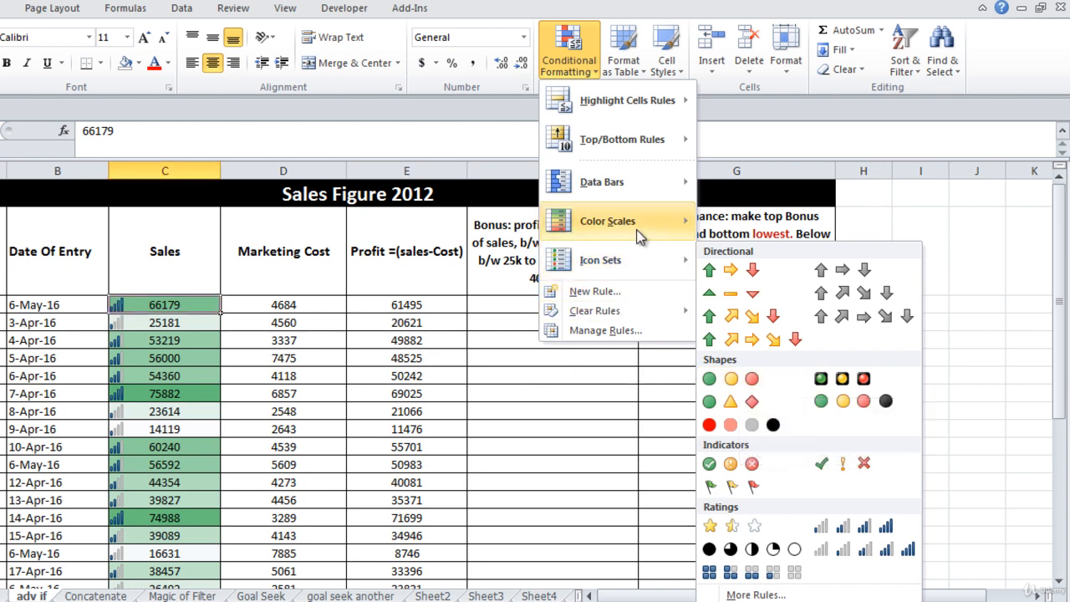
click(600, 433)
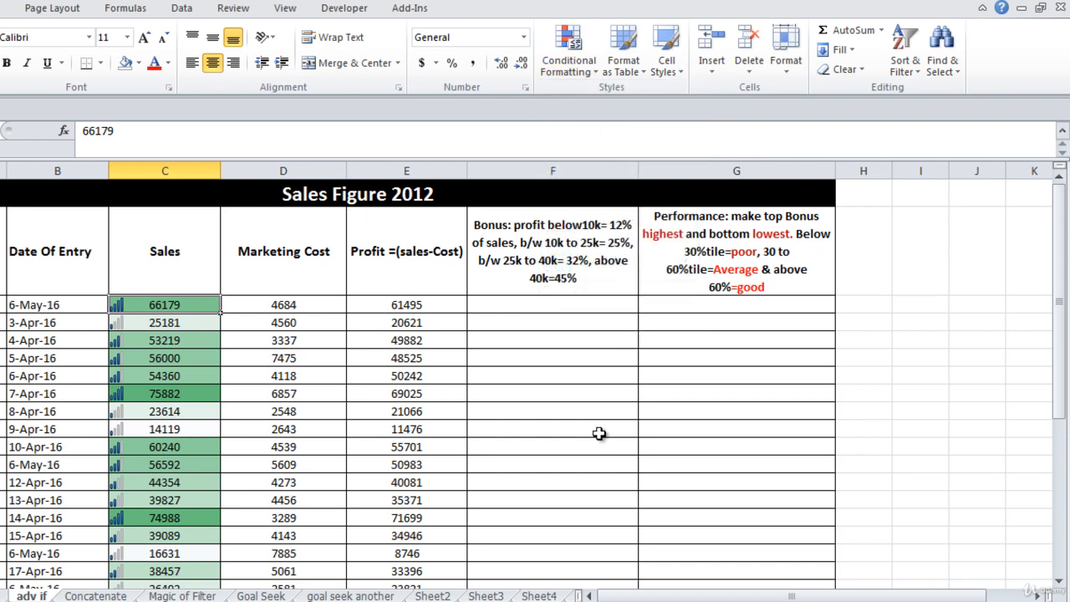